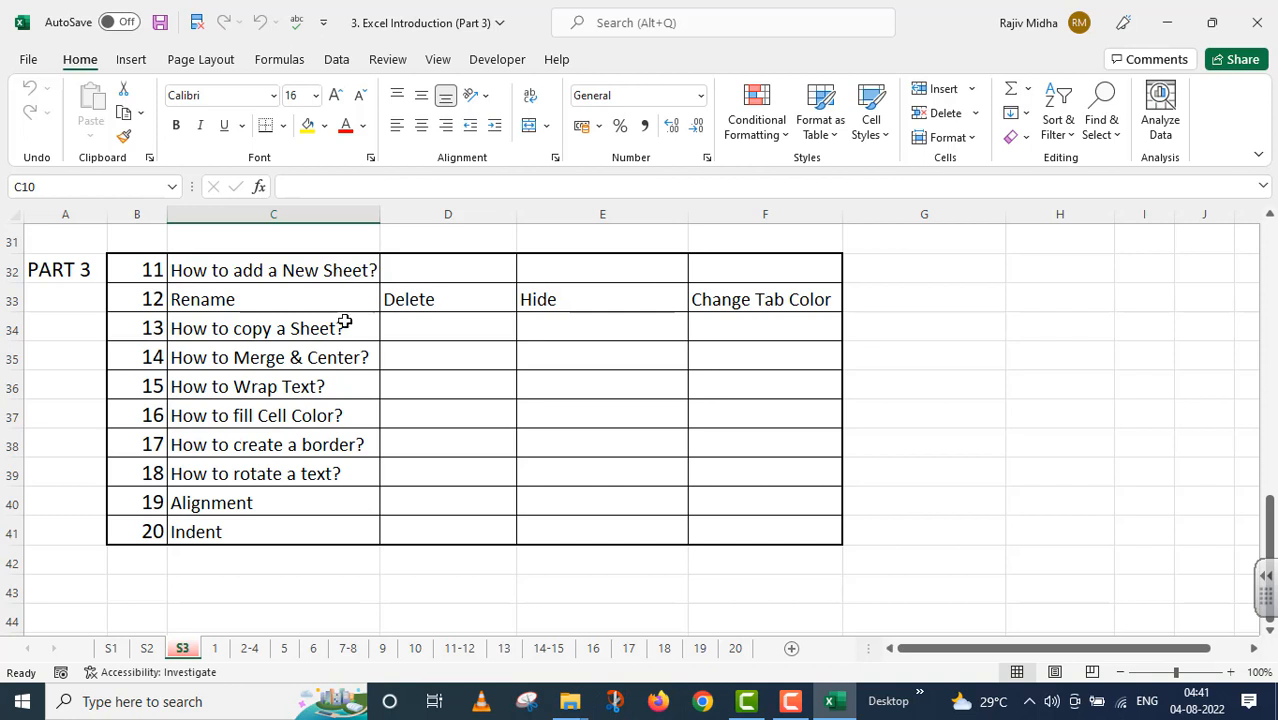
Add two new blank worksheets directly after the 11-12 sheet, and return to the 11-12 sheet
click(460, 647)
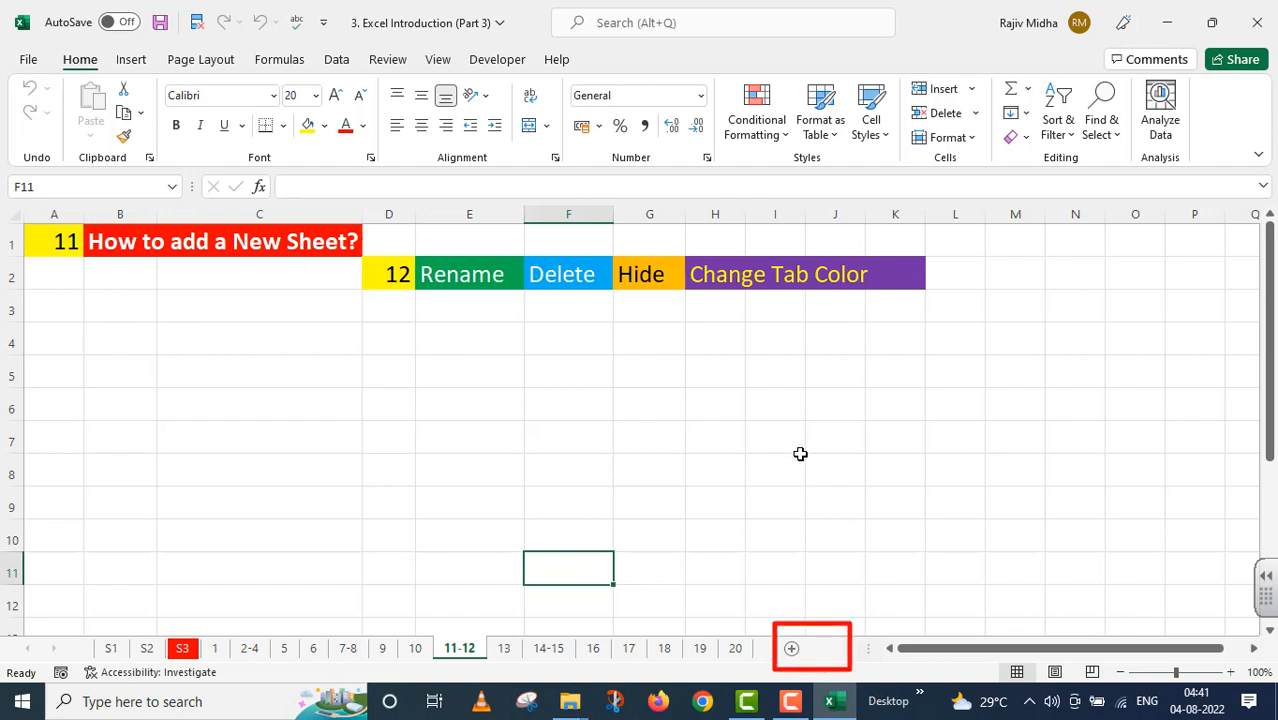
click(792, 648)
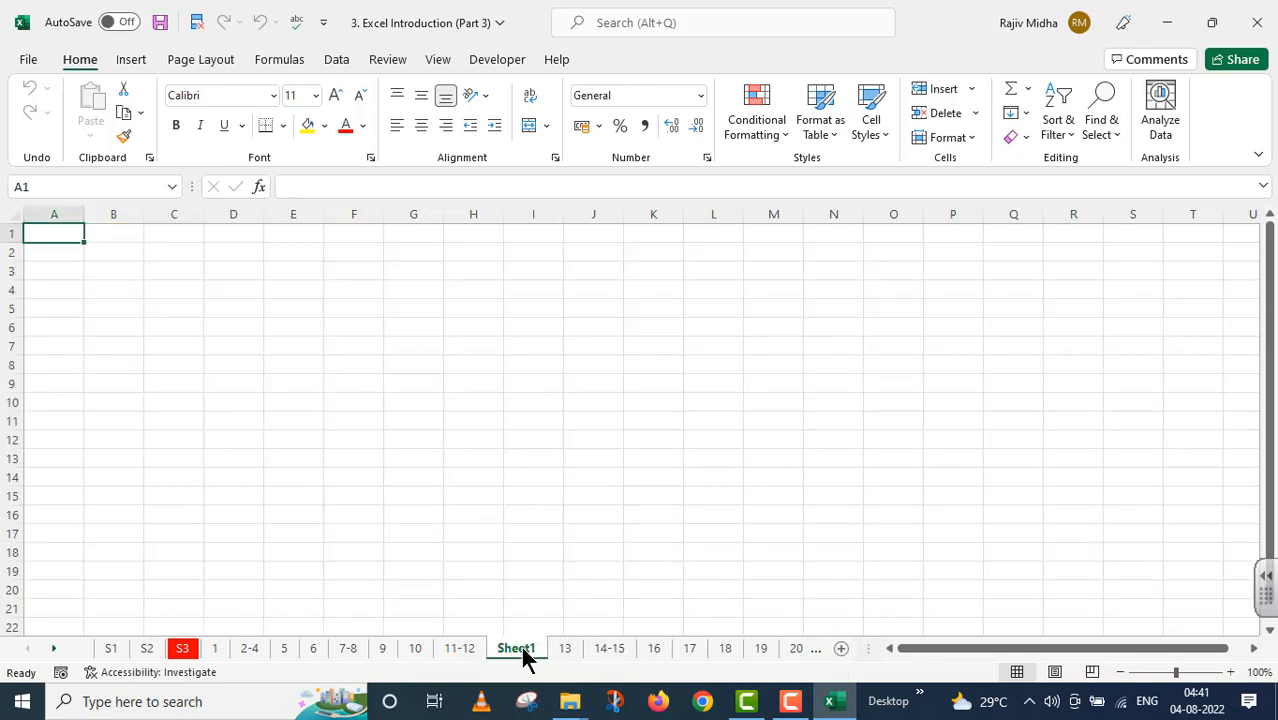
click(841, 649)
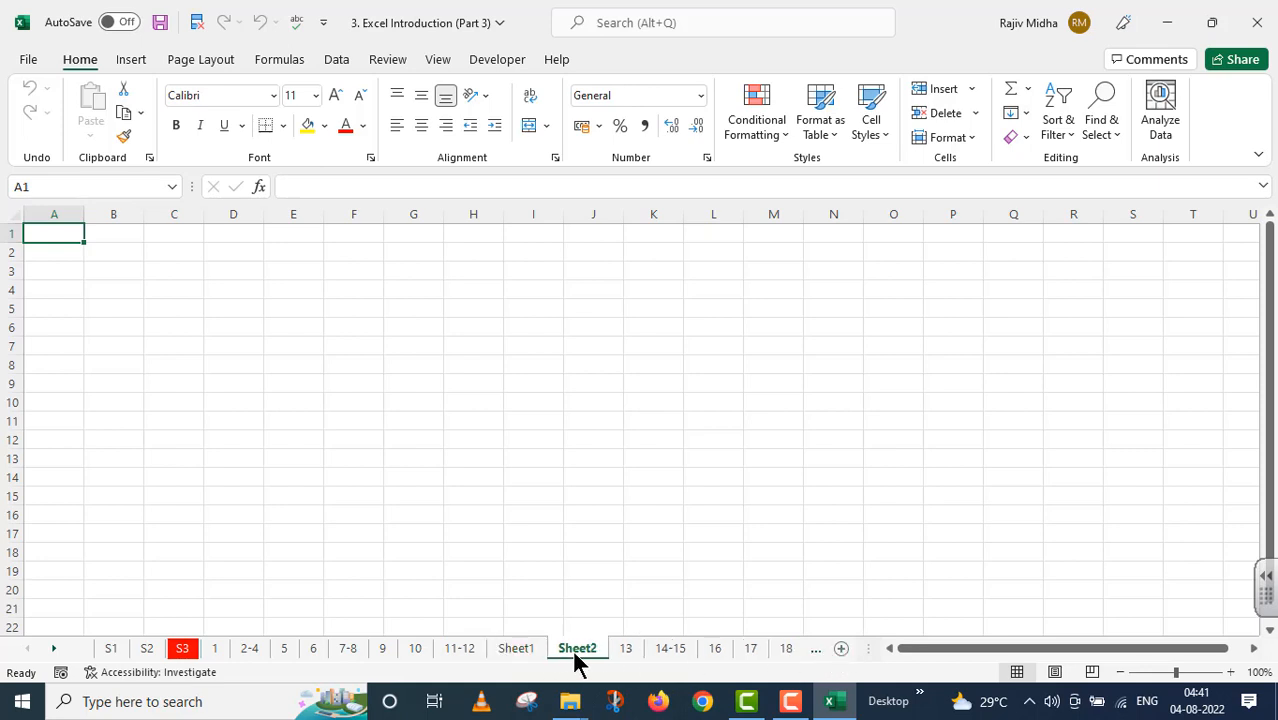
click(459, 648)
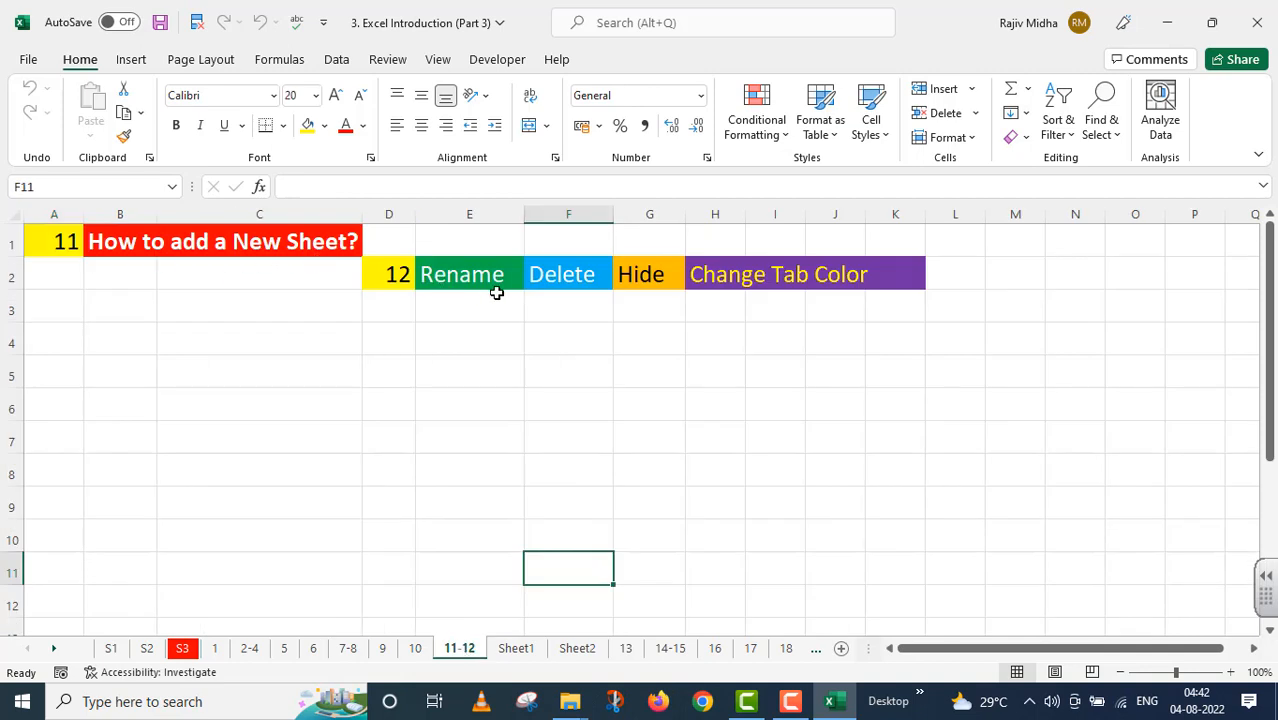
Rename Sheet1 with the person's first name in capital letters
right_click(517, 655)
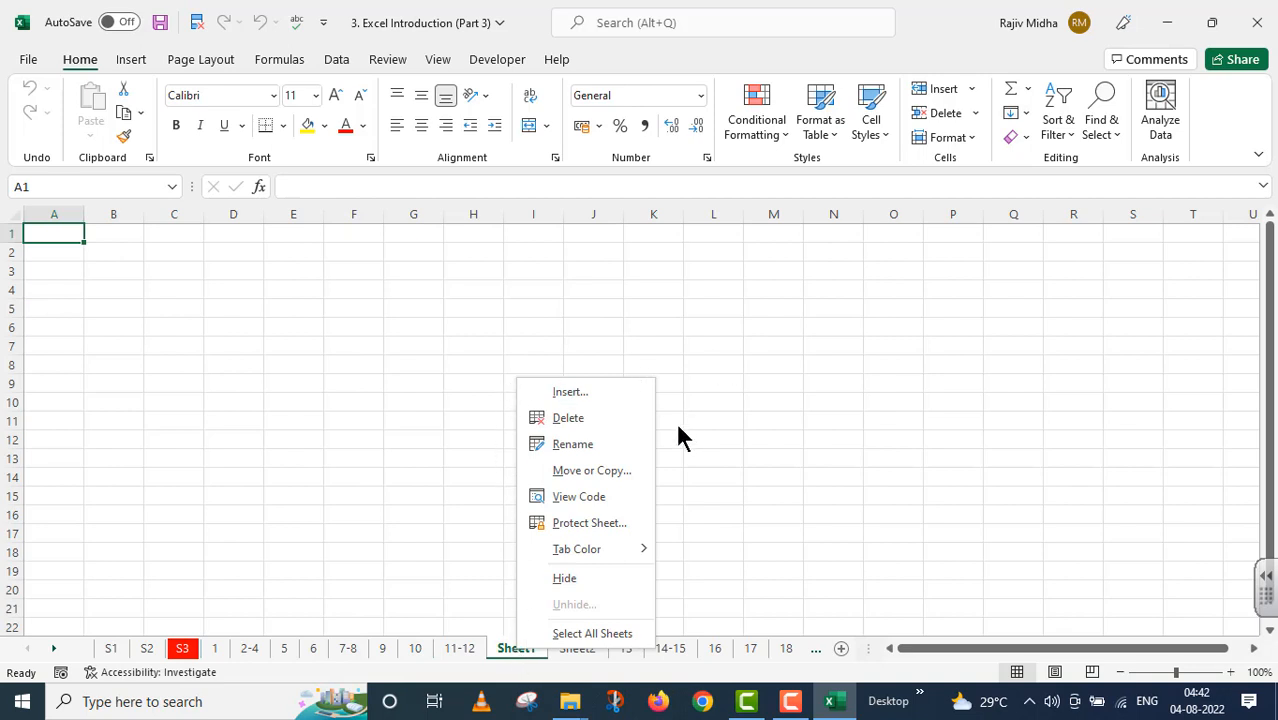
click(580, 445)
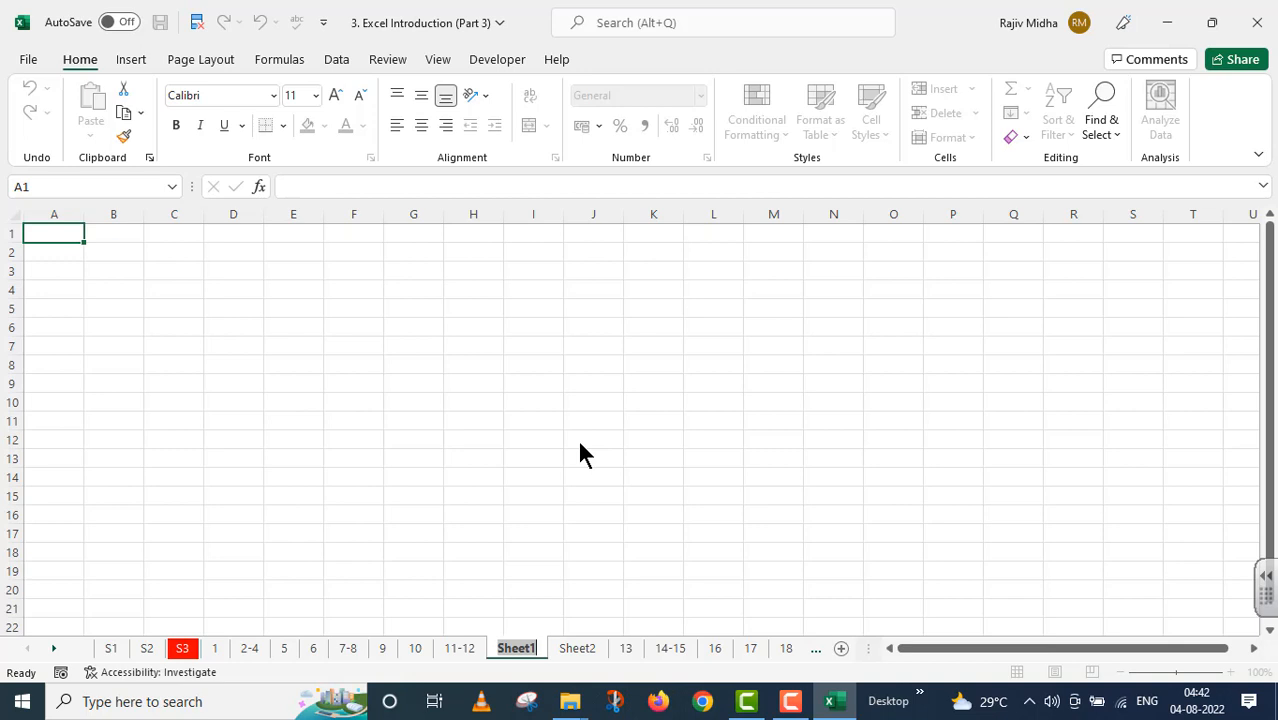
key(BackSpace)
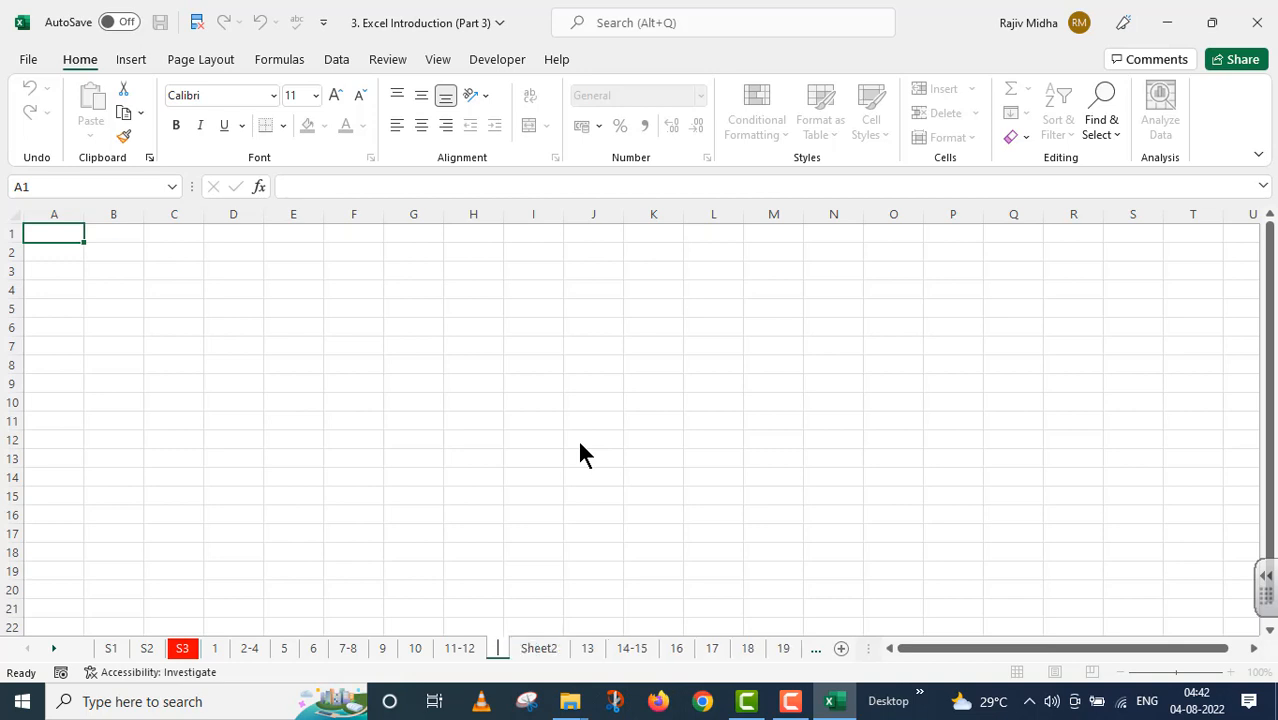
text(RAJIV)
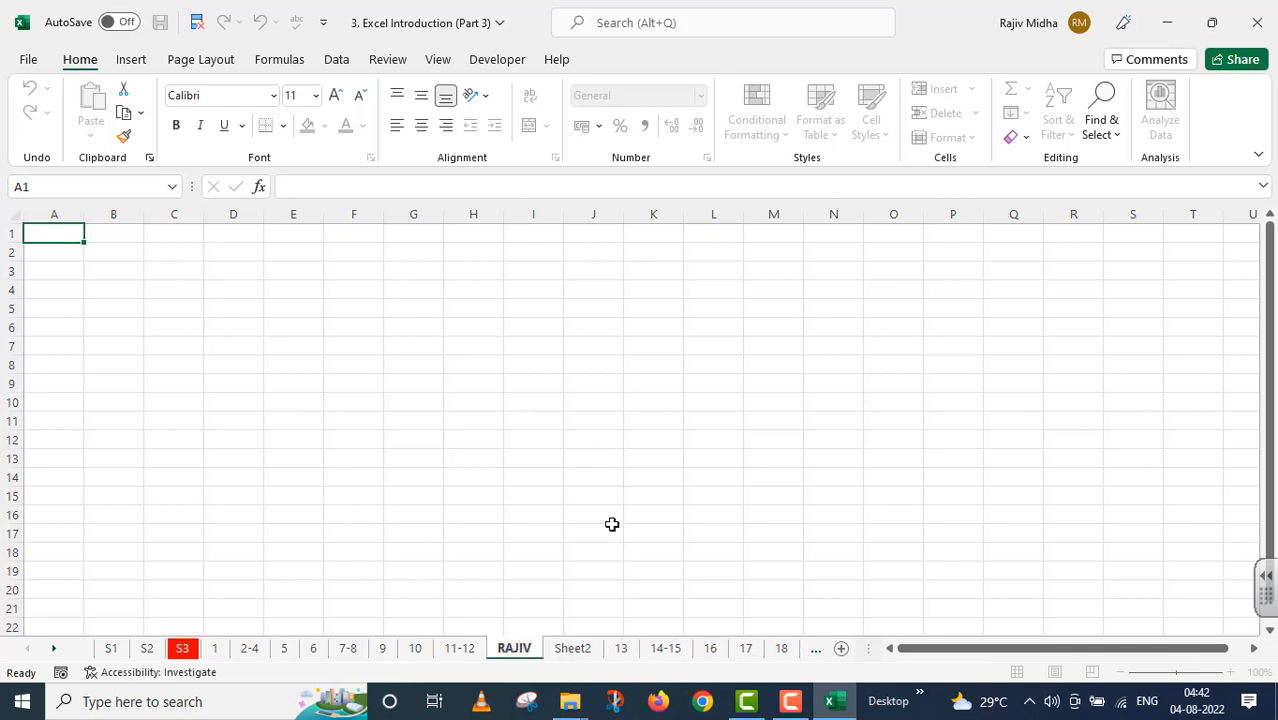
click(571, 568)
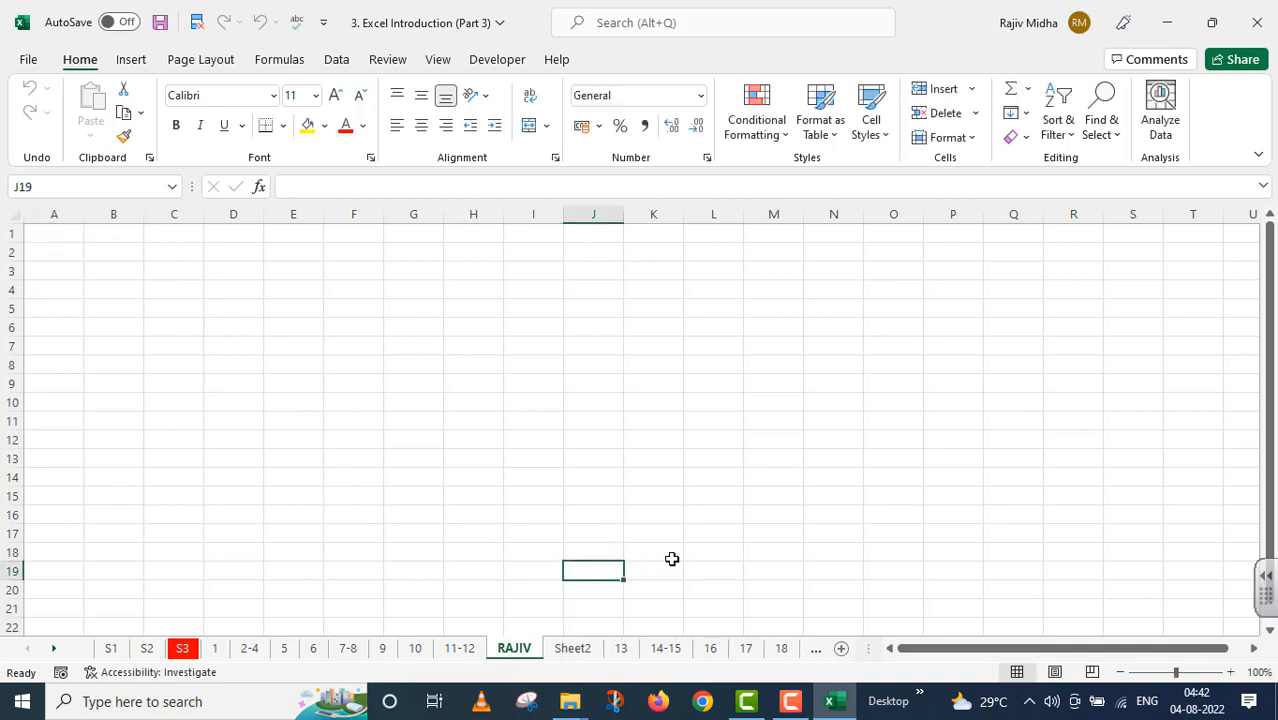
Rename Sheet2 as Computer
right_click(576, 647)
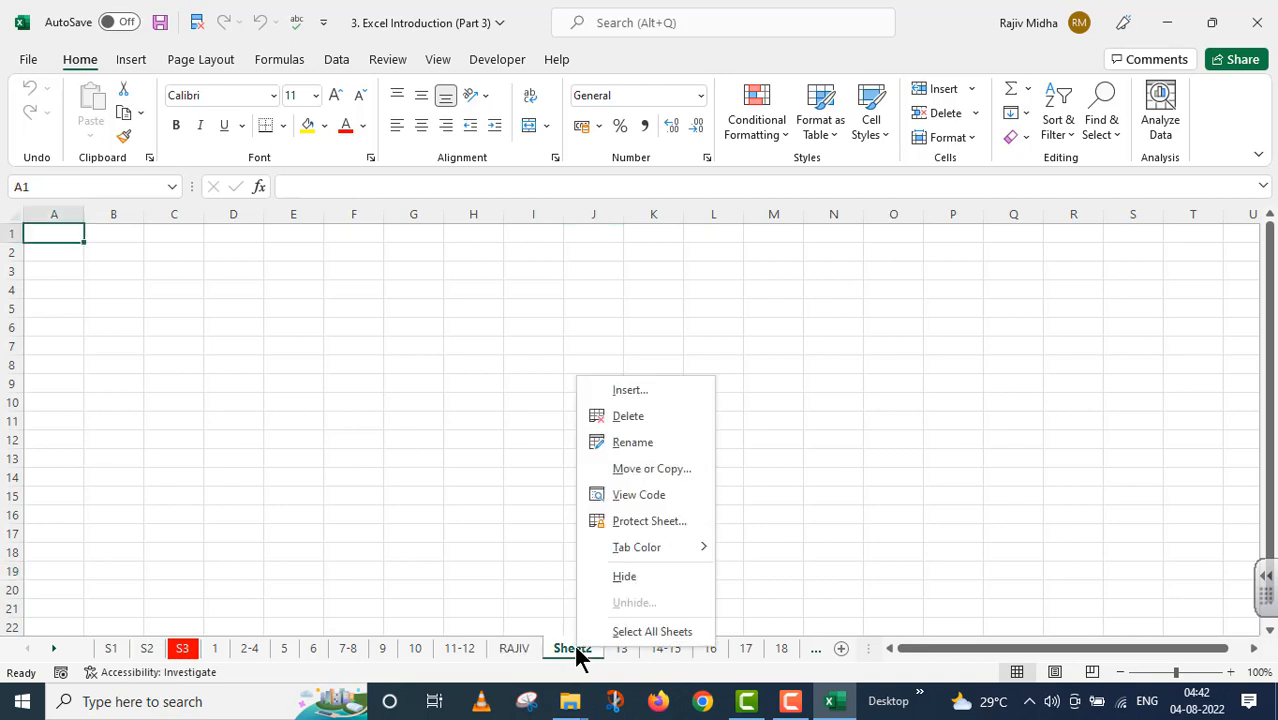
click(630, 448)
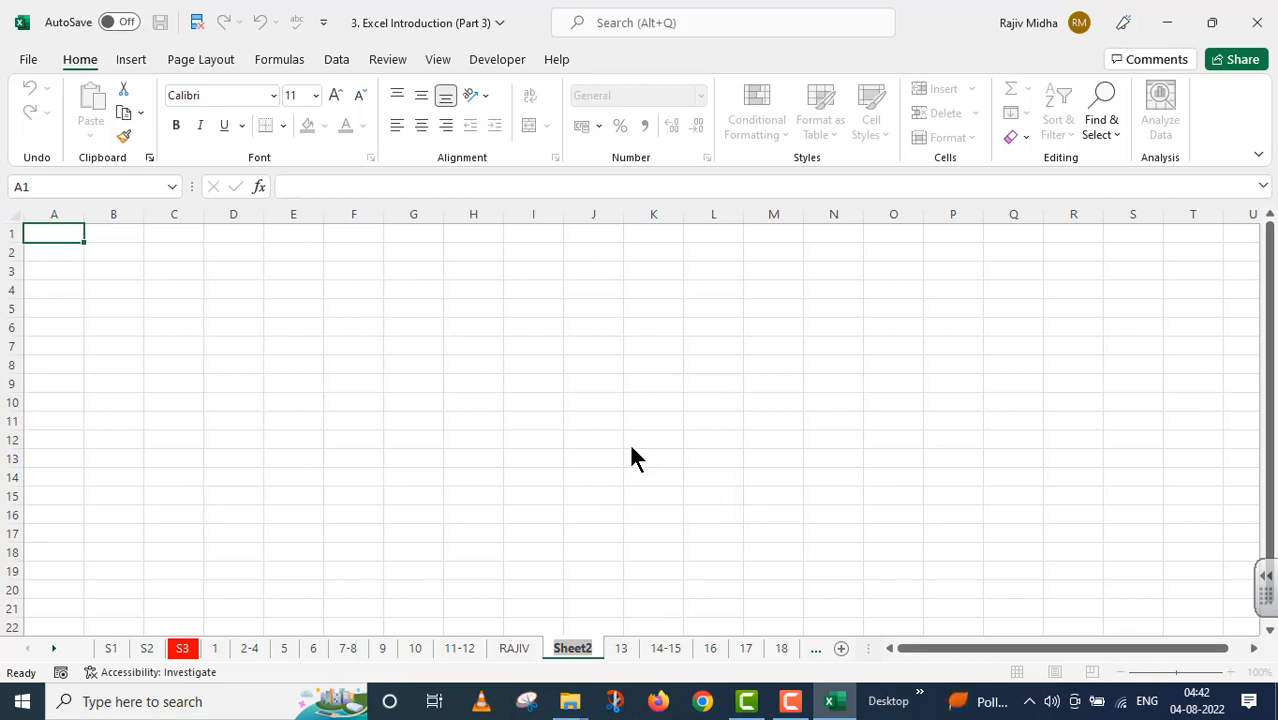
key(BackSpace)
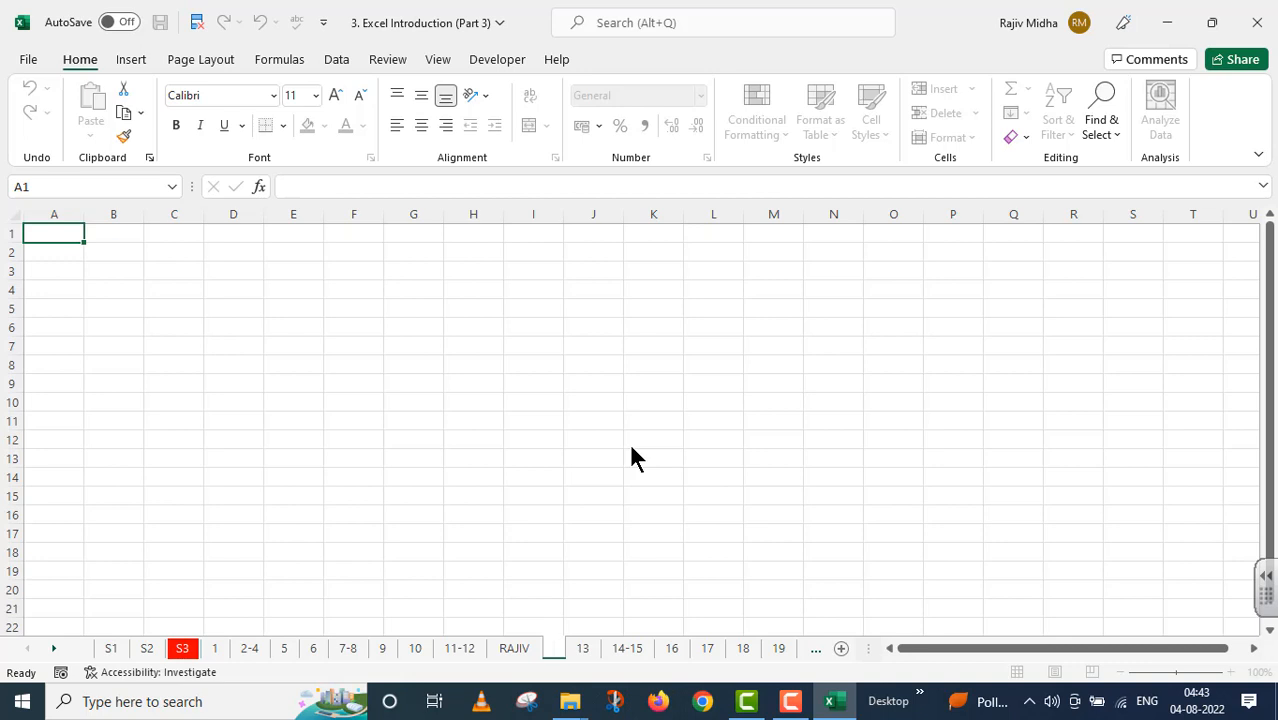
text(Compu)
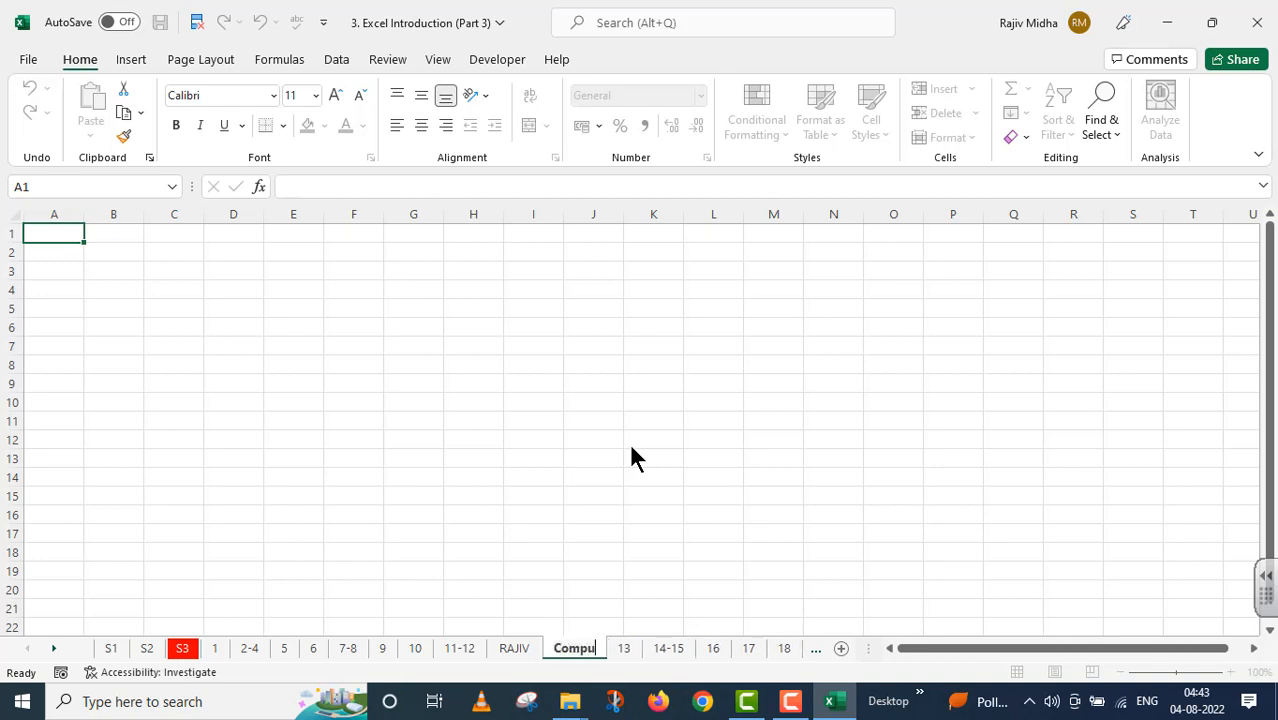
text(ter)
key(Return)
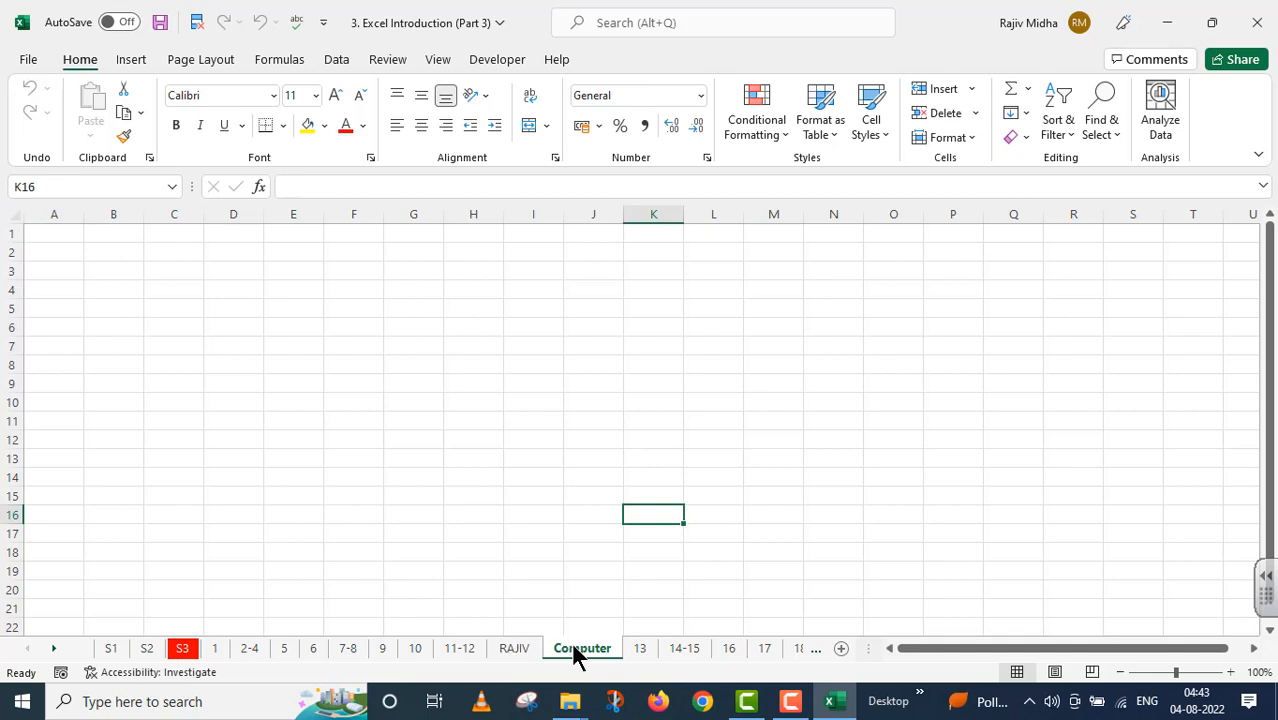
Delete the worksheet named after the person, located between the 11-12 and Computer sheets, and return to the 11-12 sheet
click(466, 648)
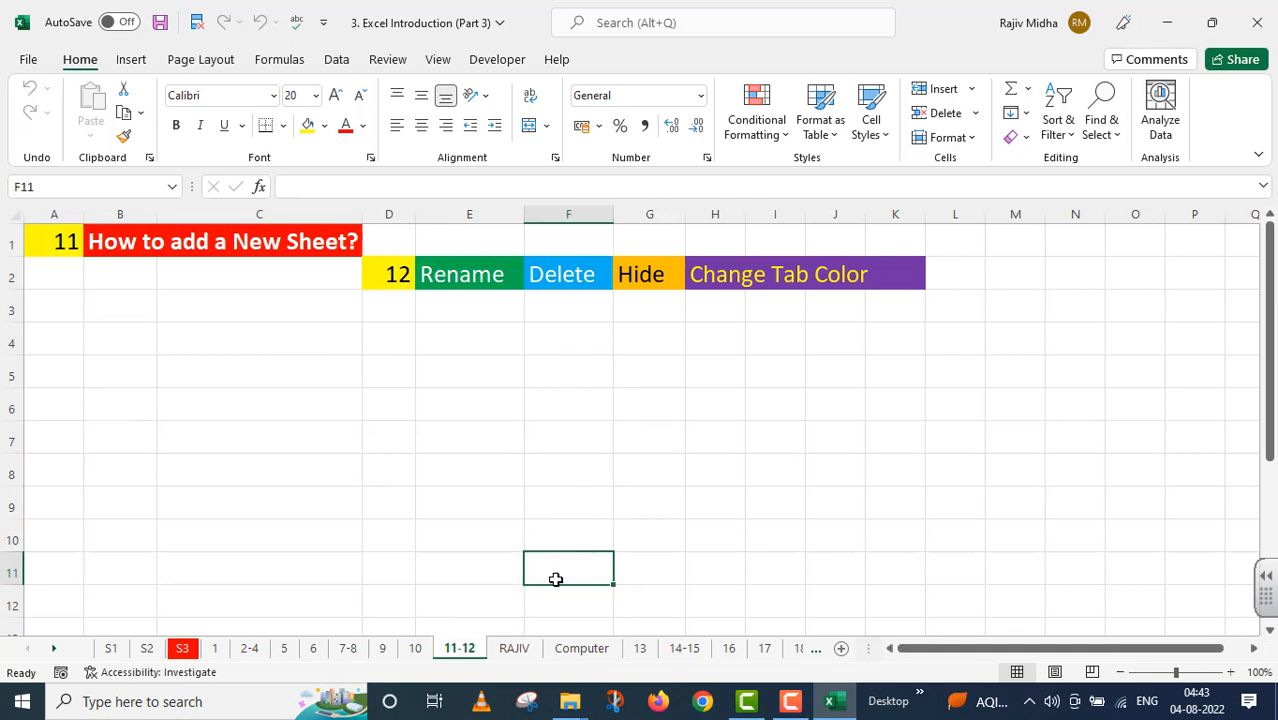
right_click(515, 649)
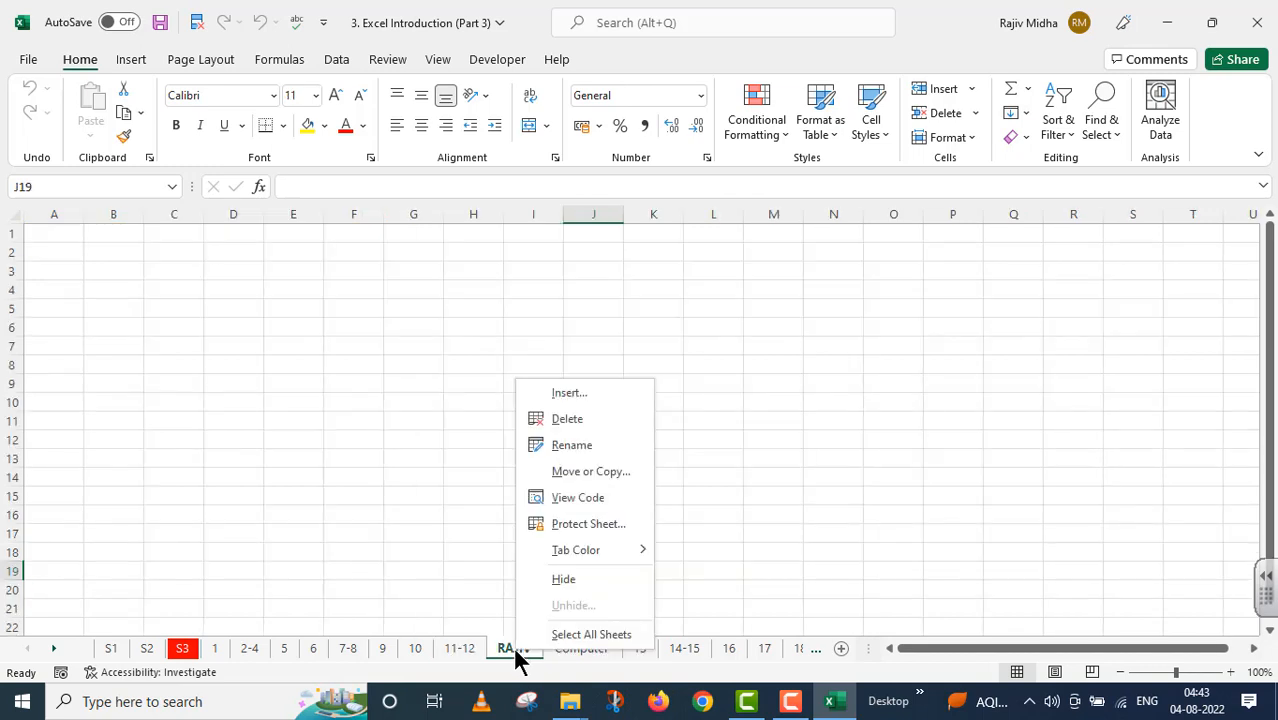
click(566, 420)
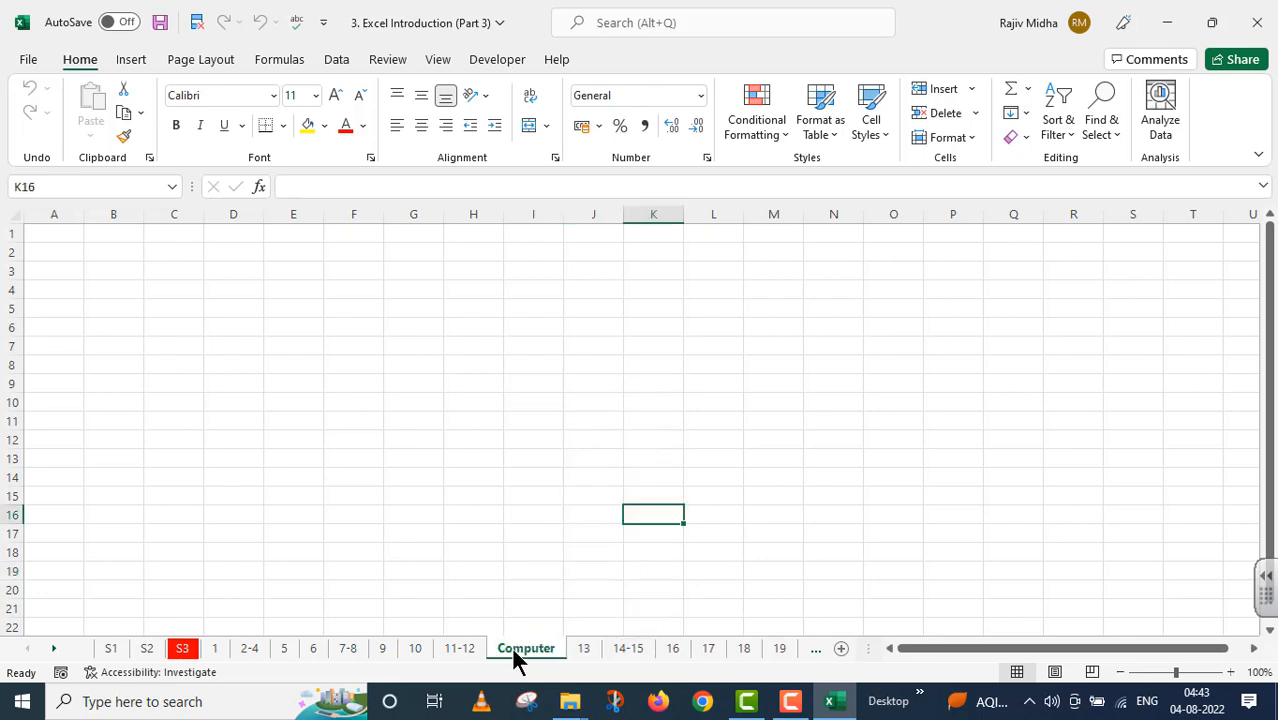
click(460, 650)
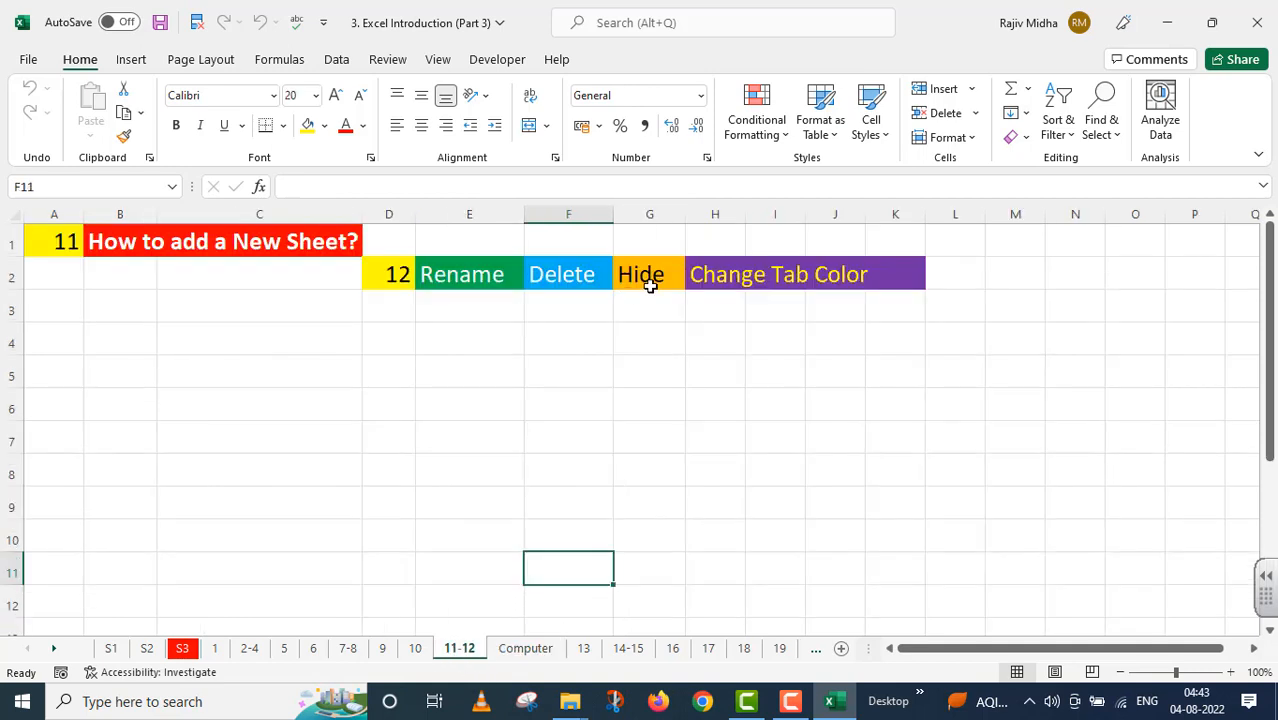
Hide the Computer worksheet and go back to the 11-12 sheet
click(517, 652)
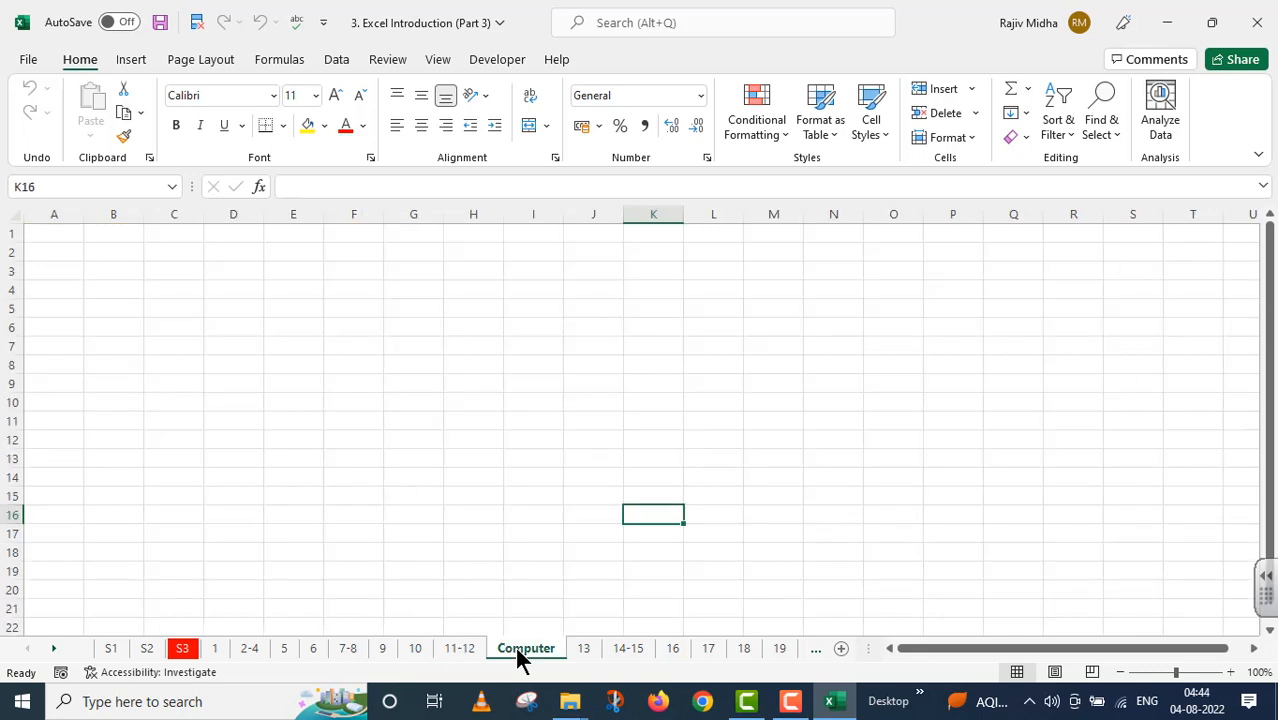
right_click(517, 650)
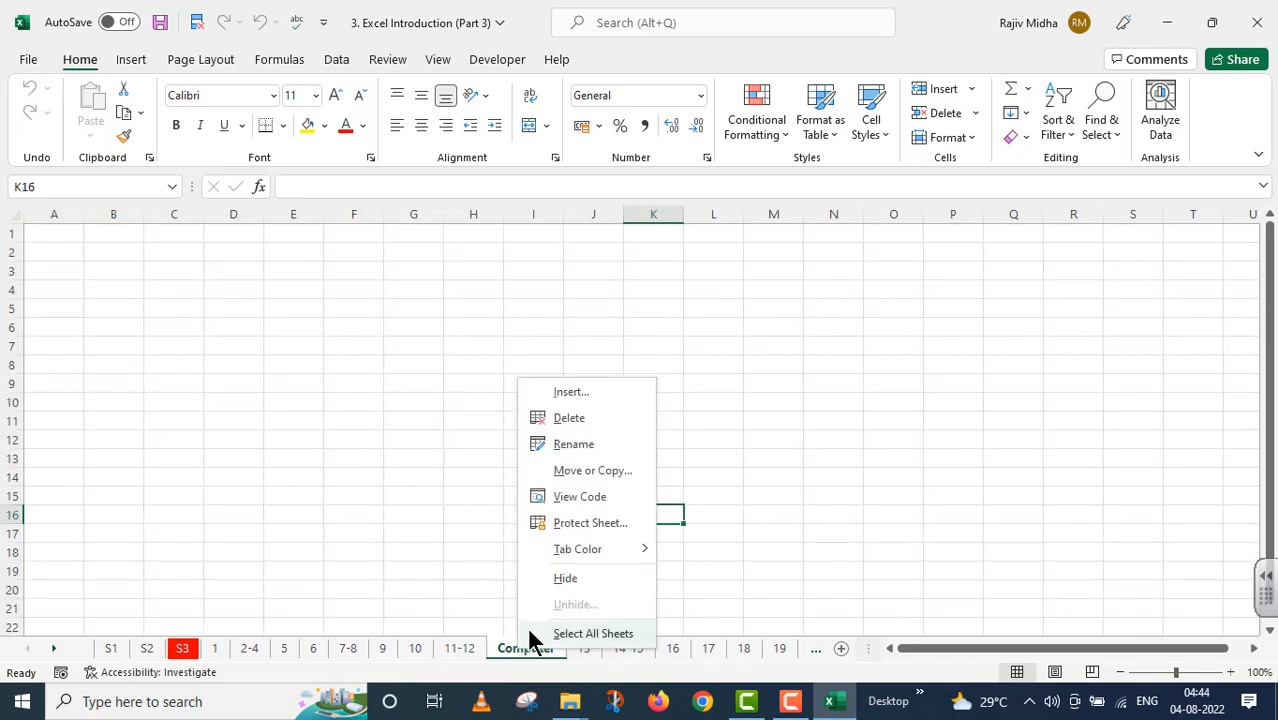
click(566, 580)
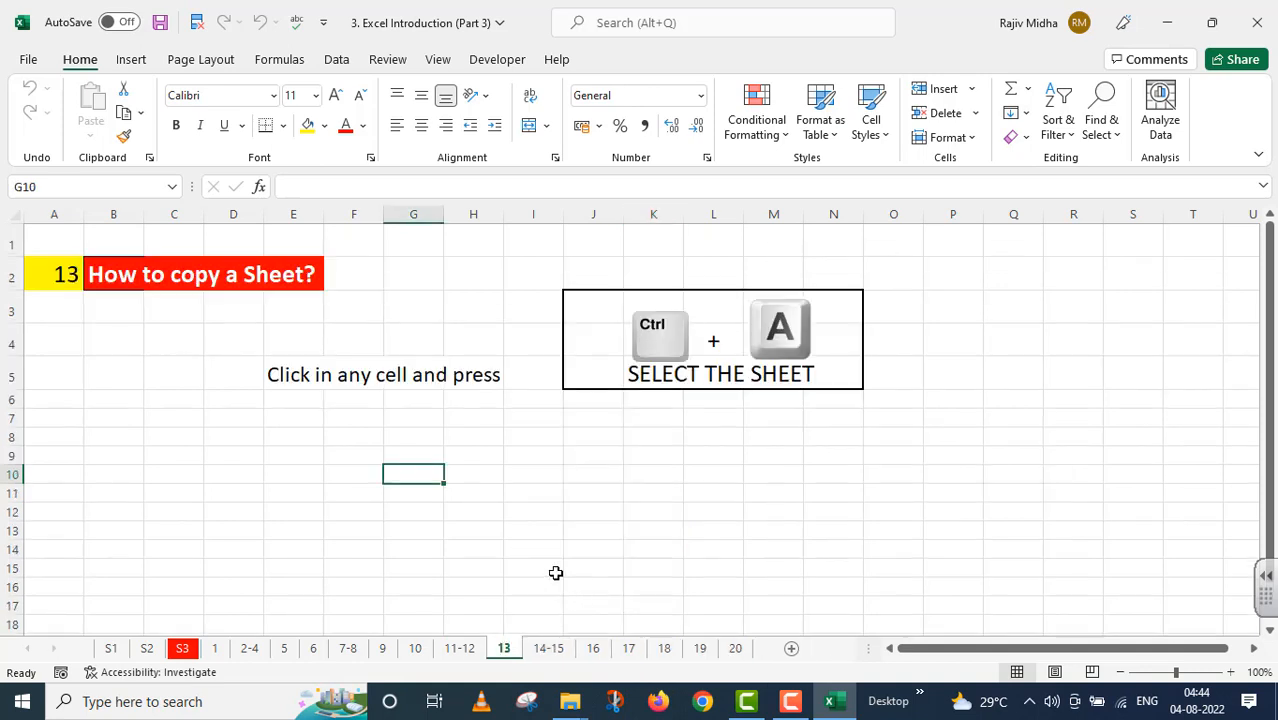
click(470, 649)
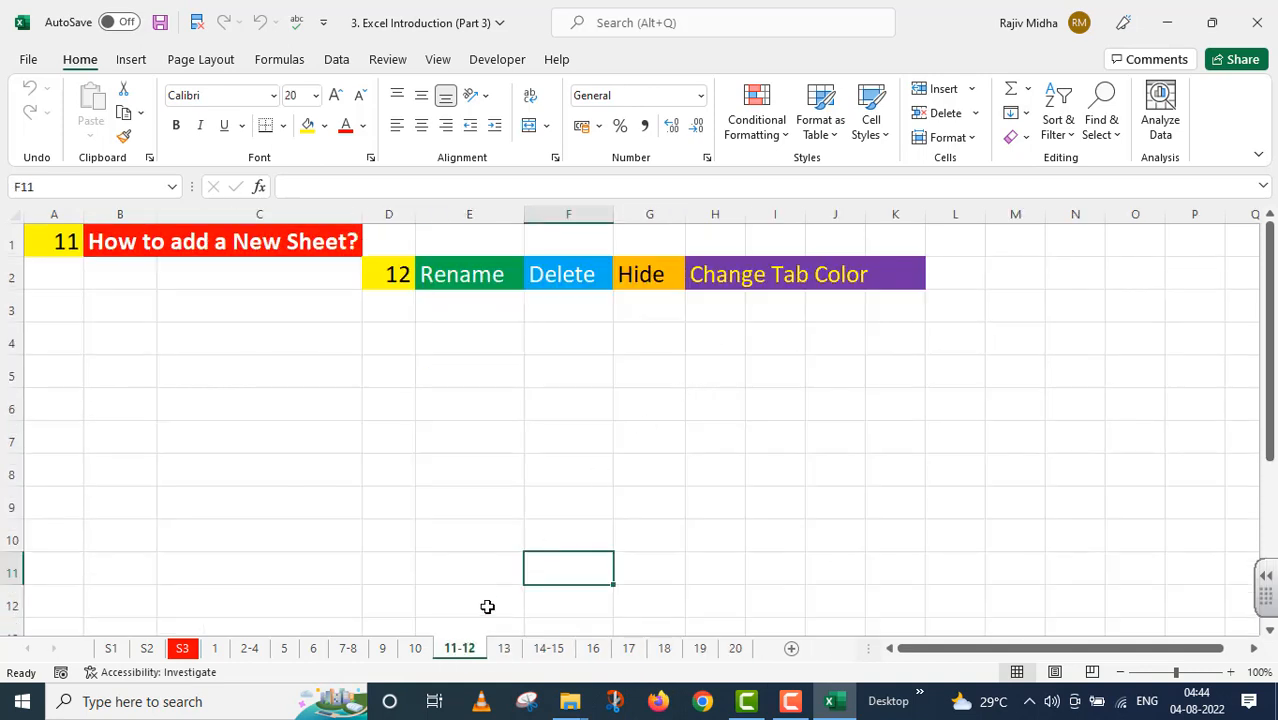
Unhide the Computer worksheet and return to the 11-12 sheet
right_click(472, 660)
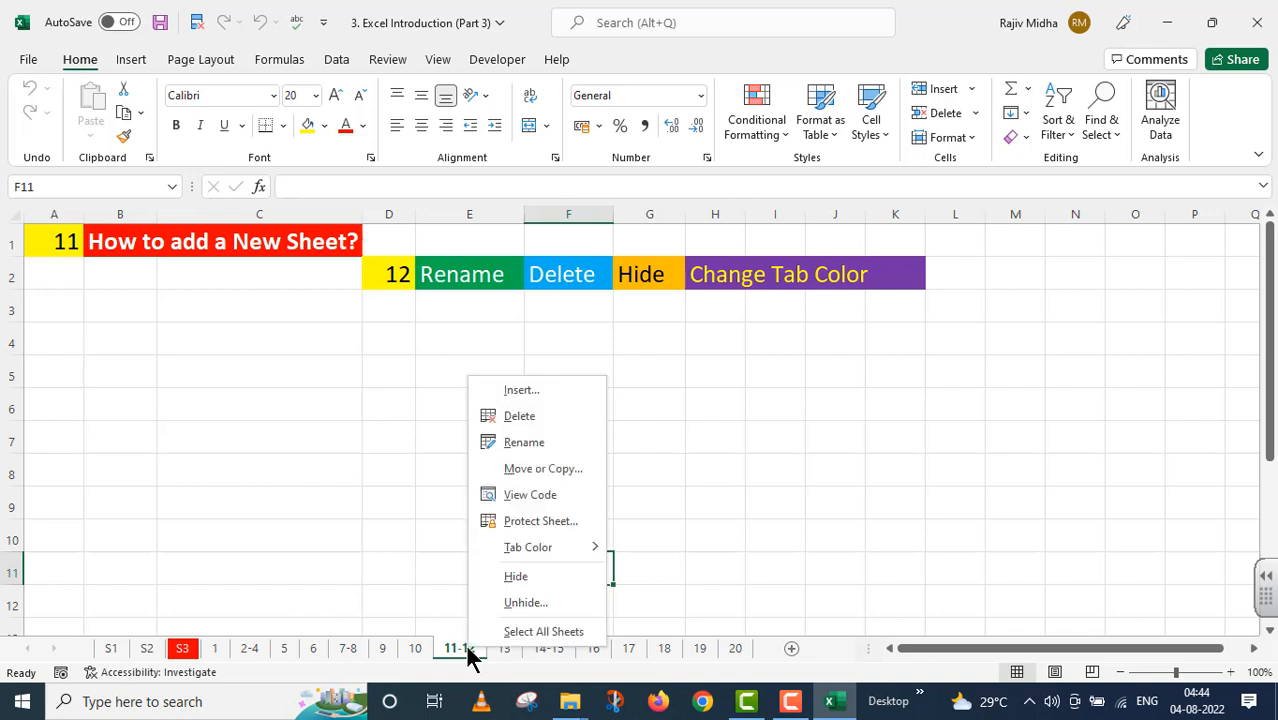
click(525, 604)
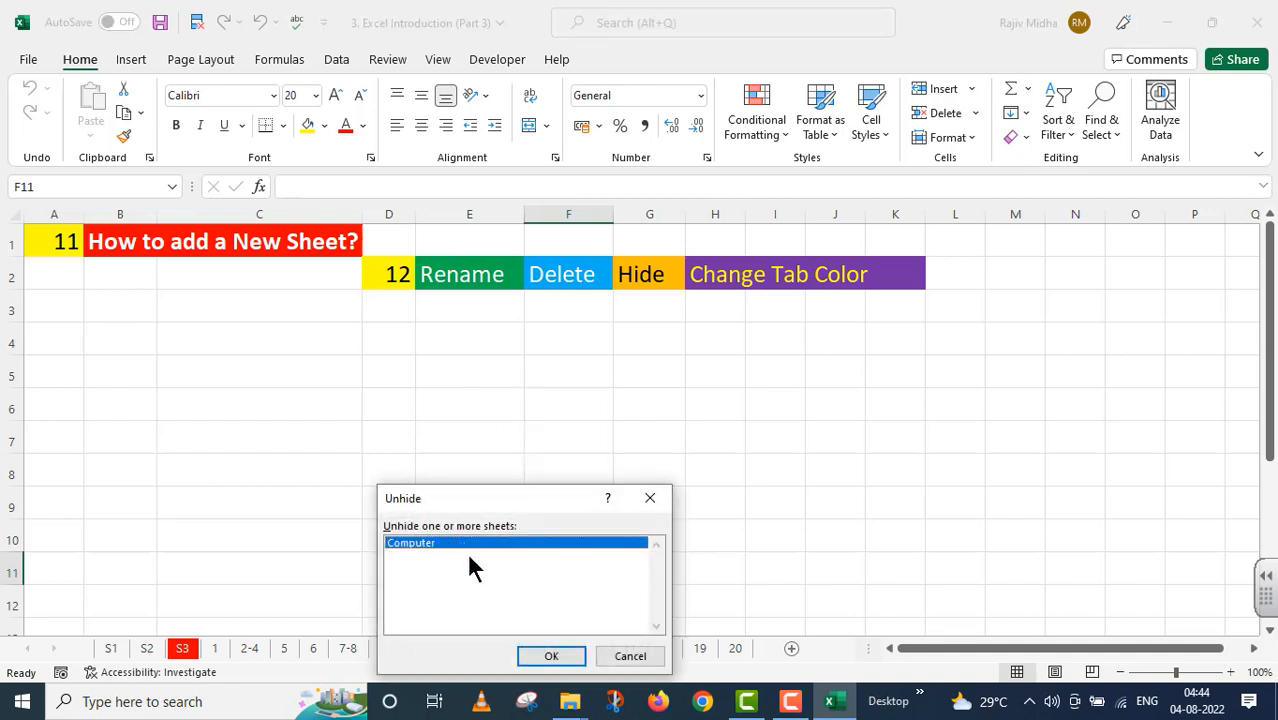
click(552, 656)
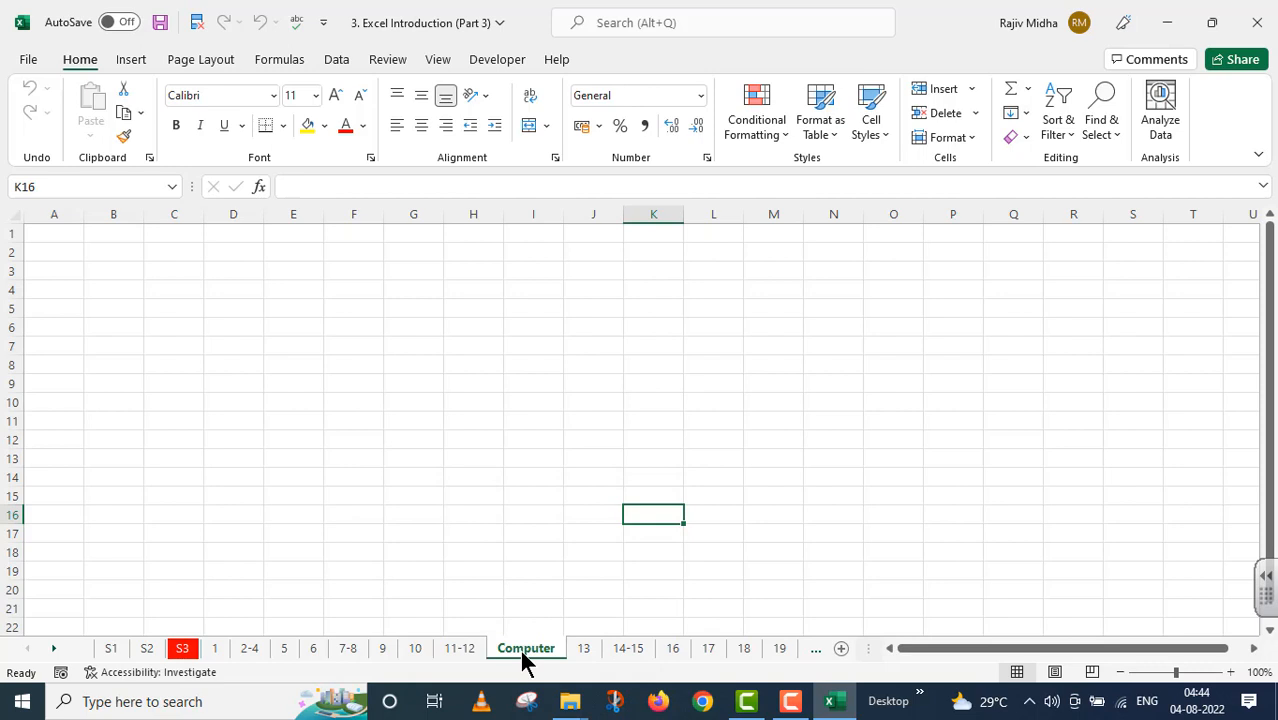
click(462, 650)
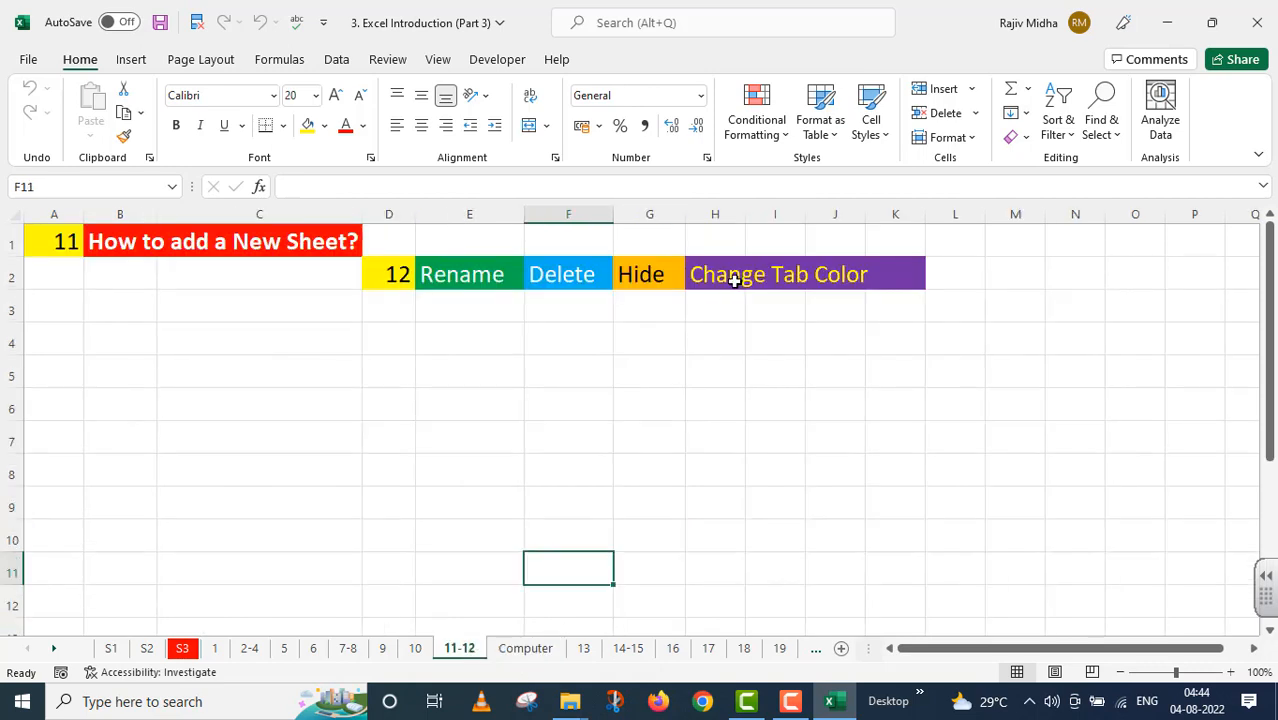
Set the Computer sheet's tab color to standard red and switch to the 11-12 sheet
right_click(545, 657)
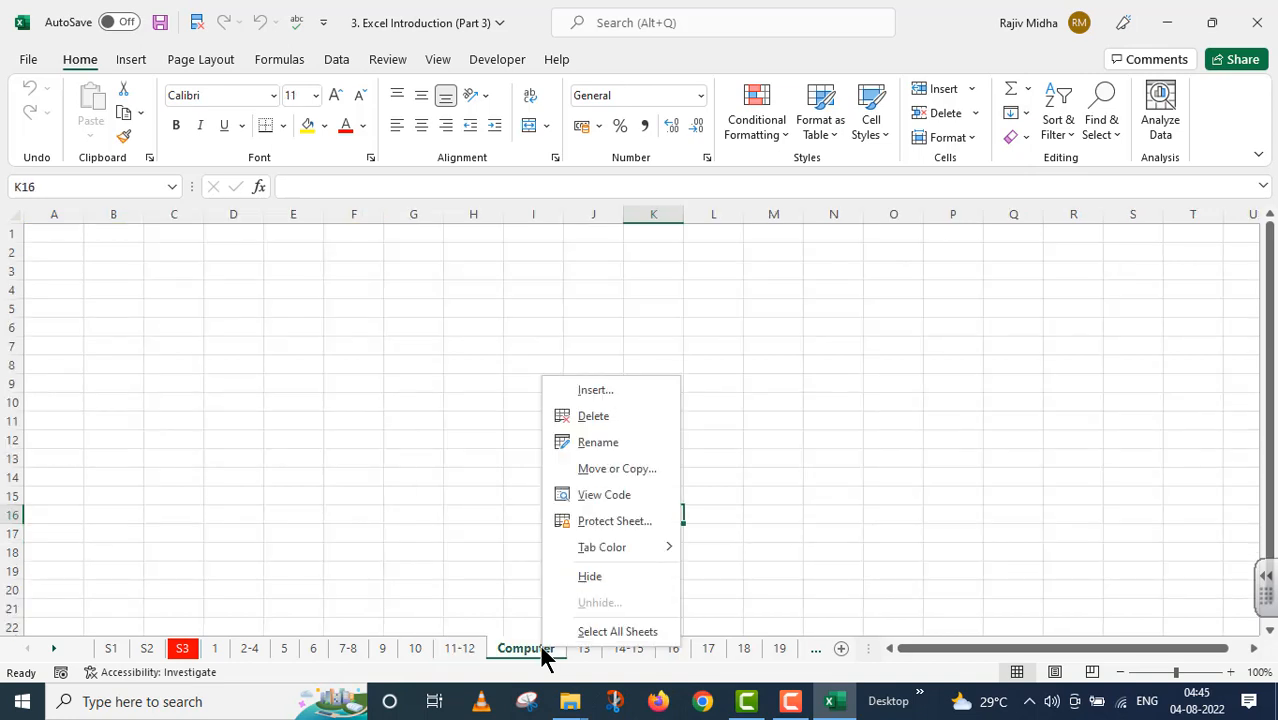
mouse_move(623, 548)
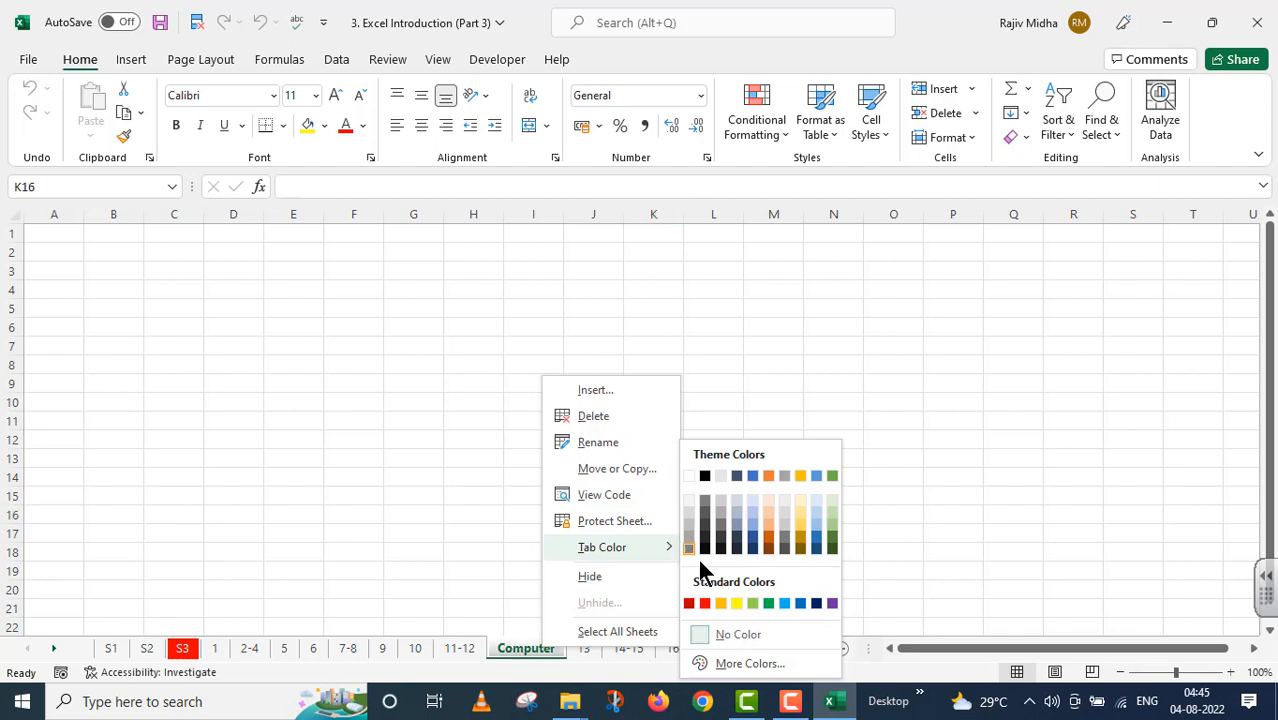
click(704, 603)
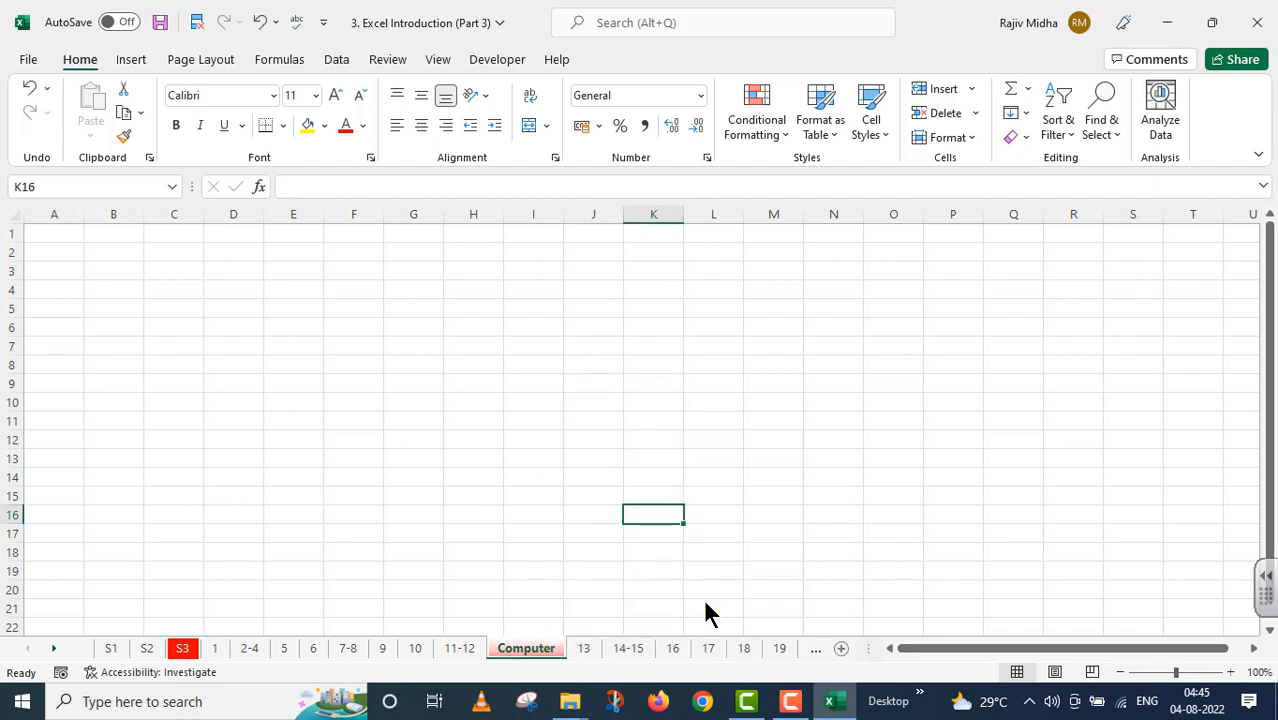
click(692, 591)
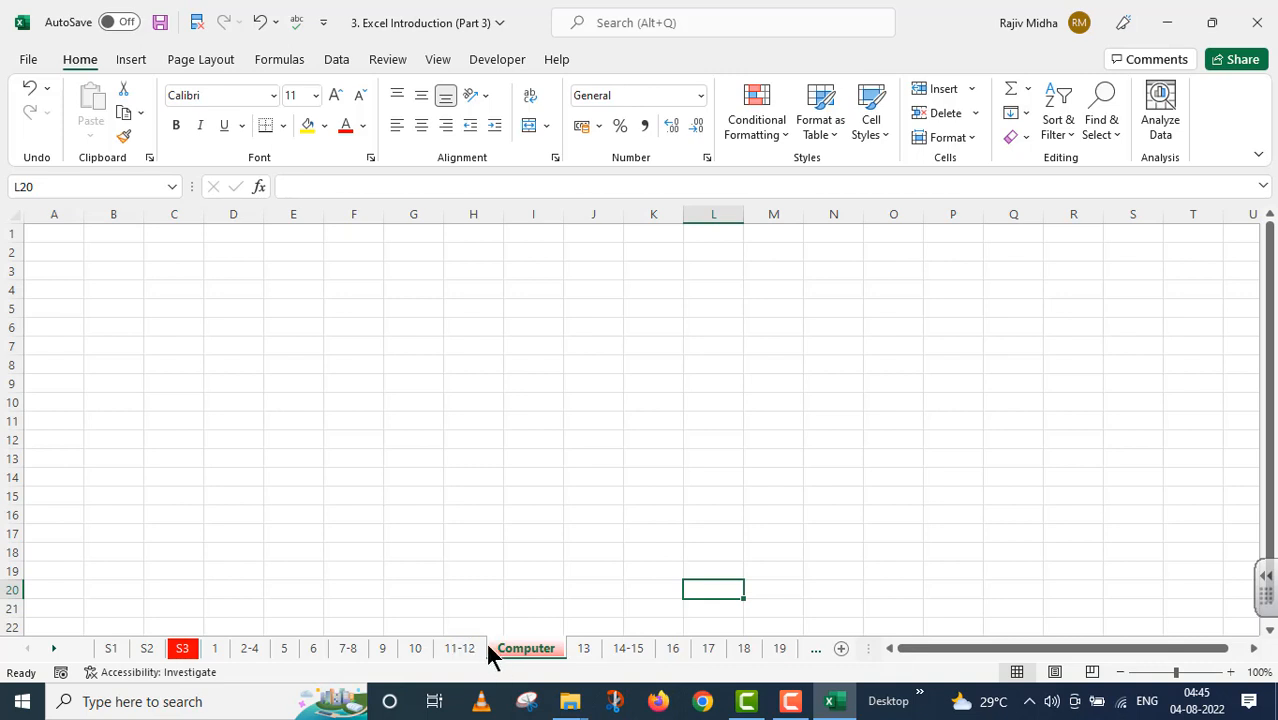
click(462, 651)
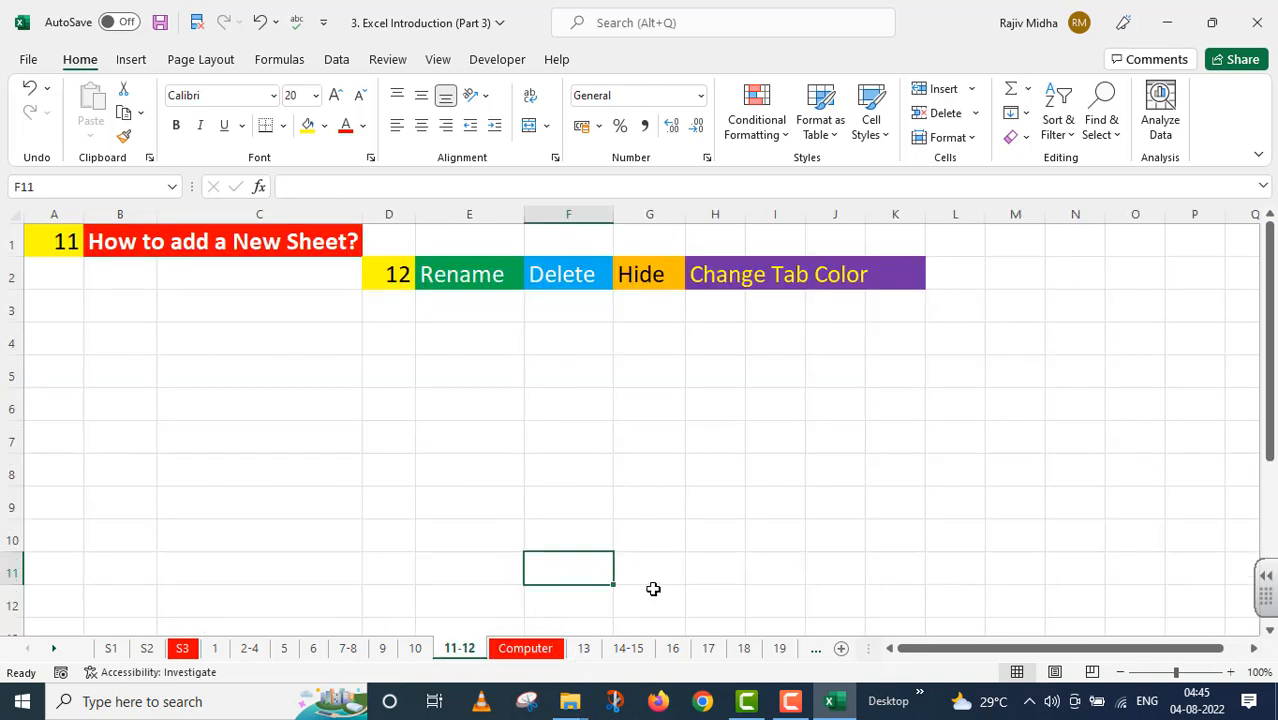
Delete the Computer worksheet and open sheet 13 on copying a sheet
right_click(530, 649)
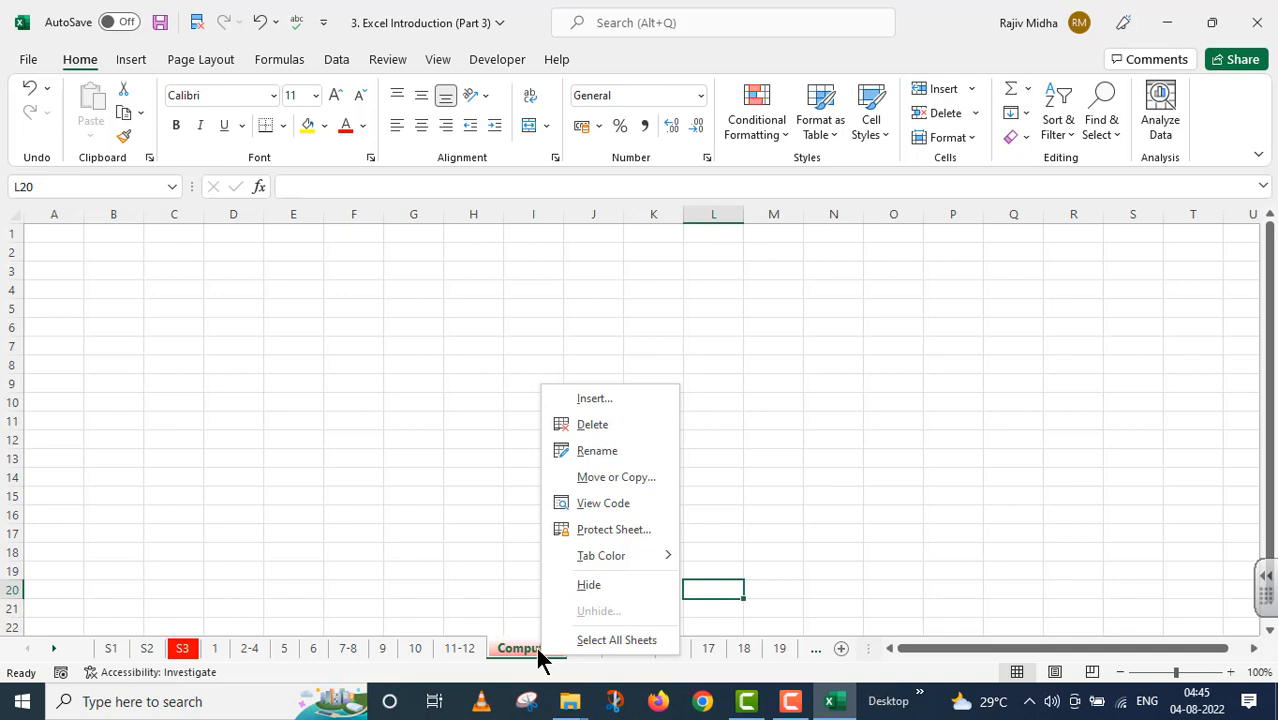
click(592, 425)
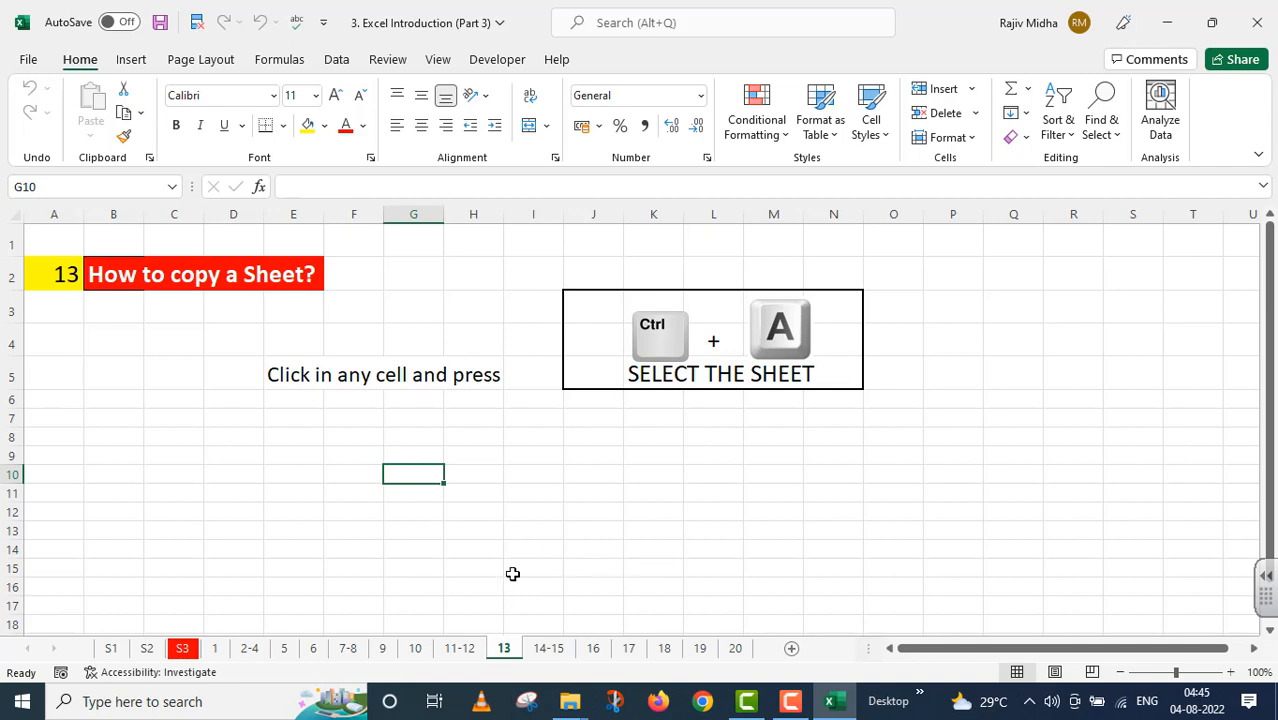
click(459, 648)
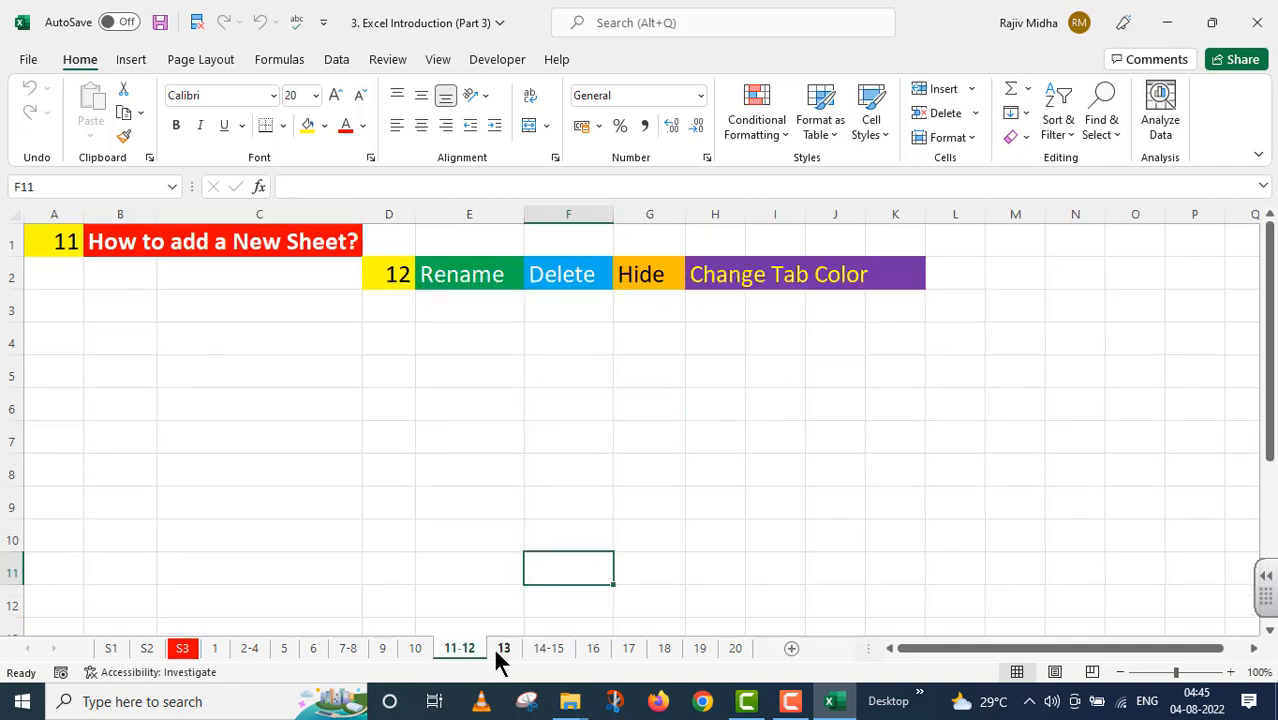
click(505, 650)
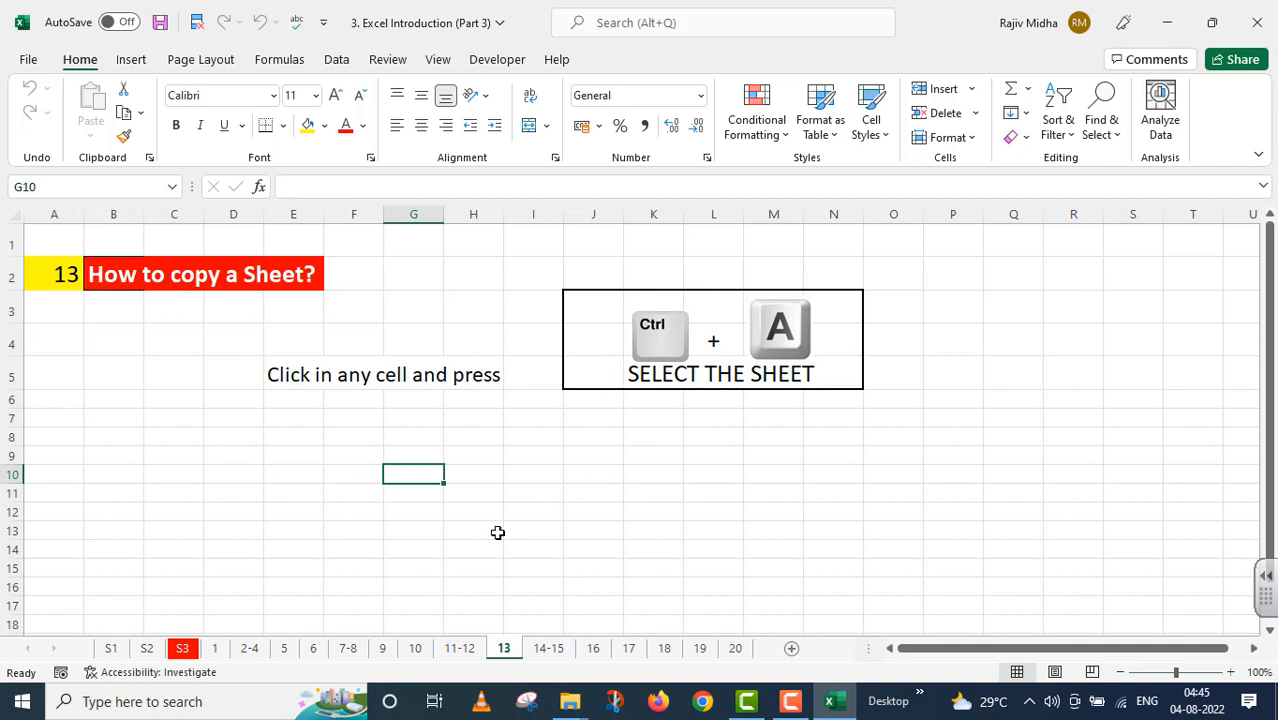
Add a worksheet after sheet 13, rename it NEW, and return to sheet 13
click(791, 648)
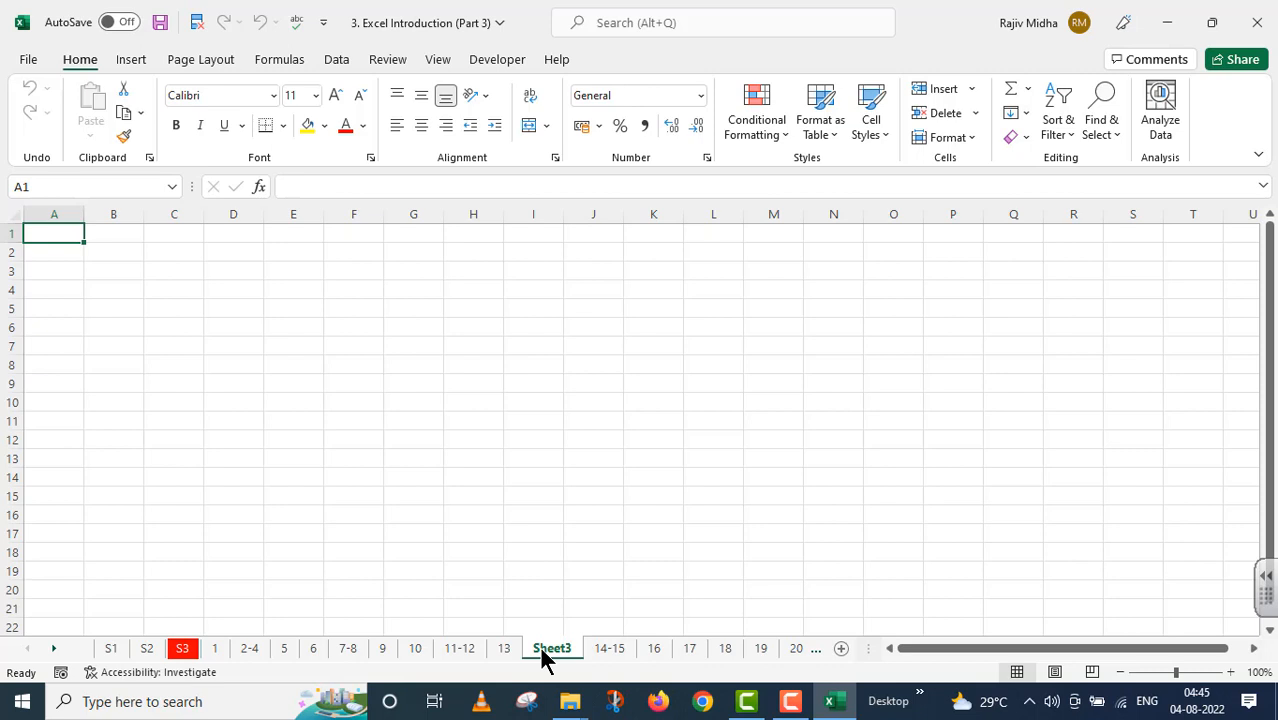
right_click(551, 648)
click(596, 443)
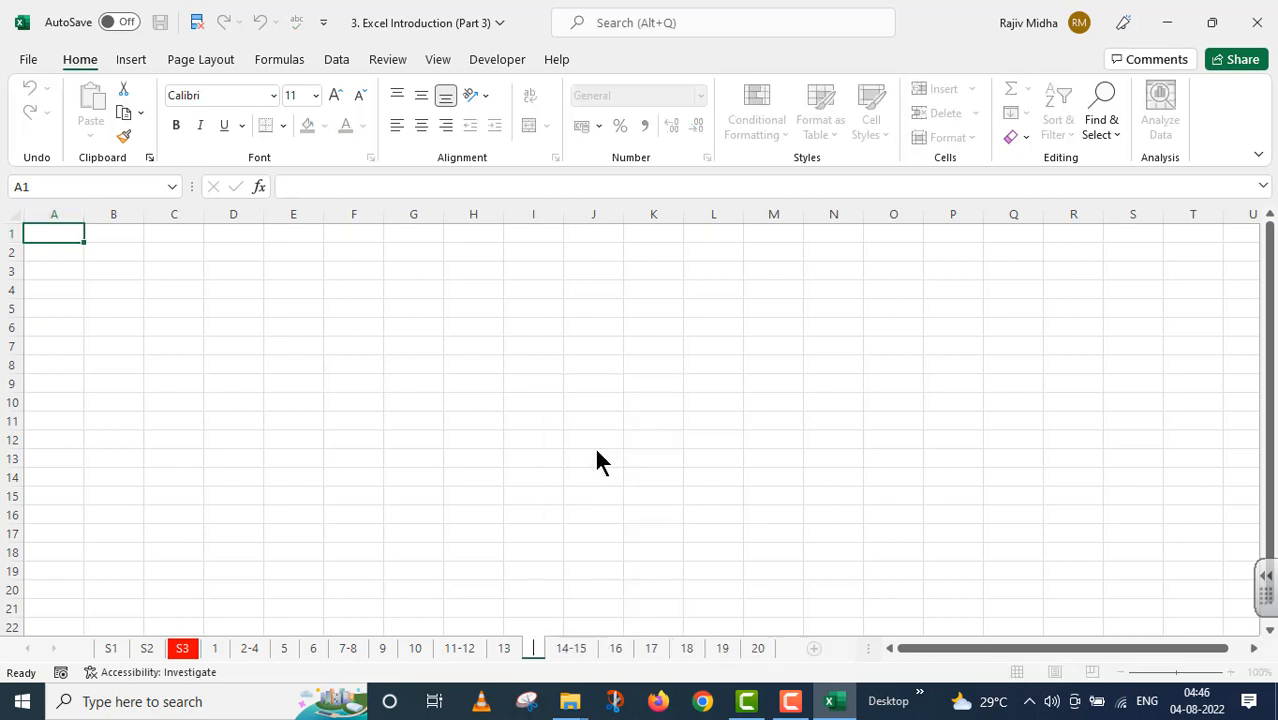
text(NEW)
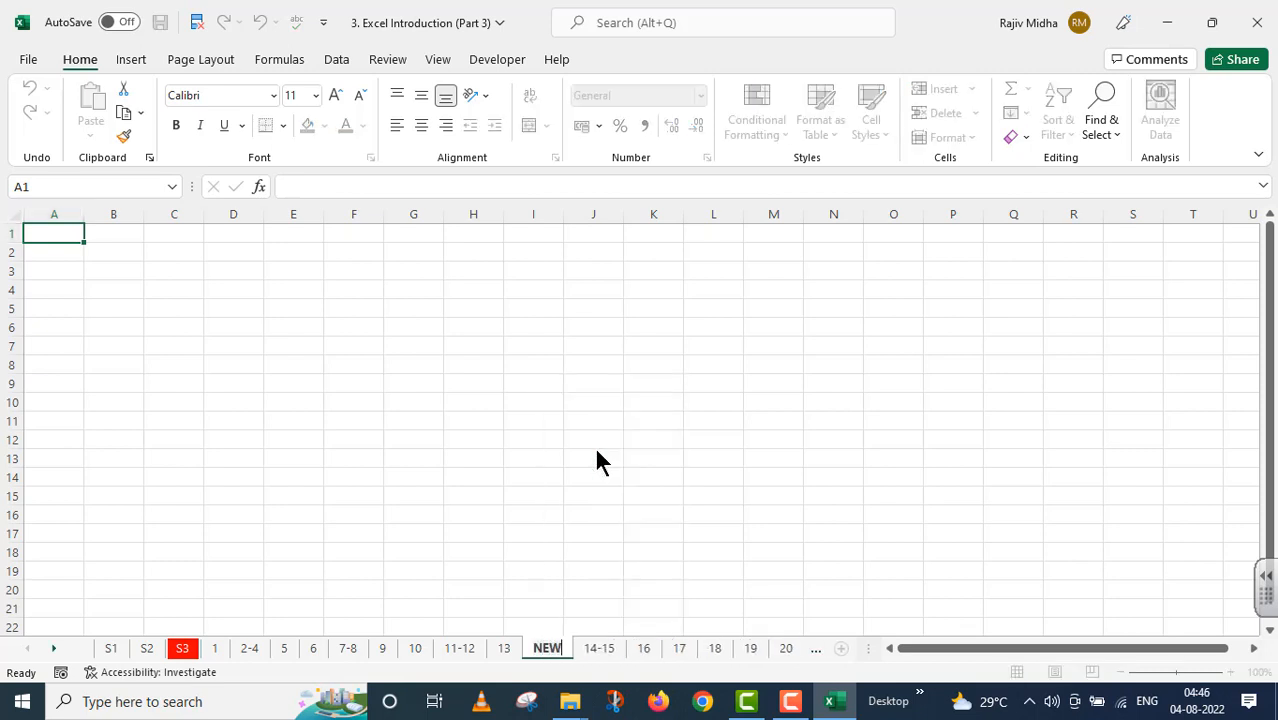
click(504, 648)
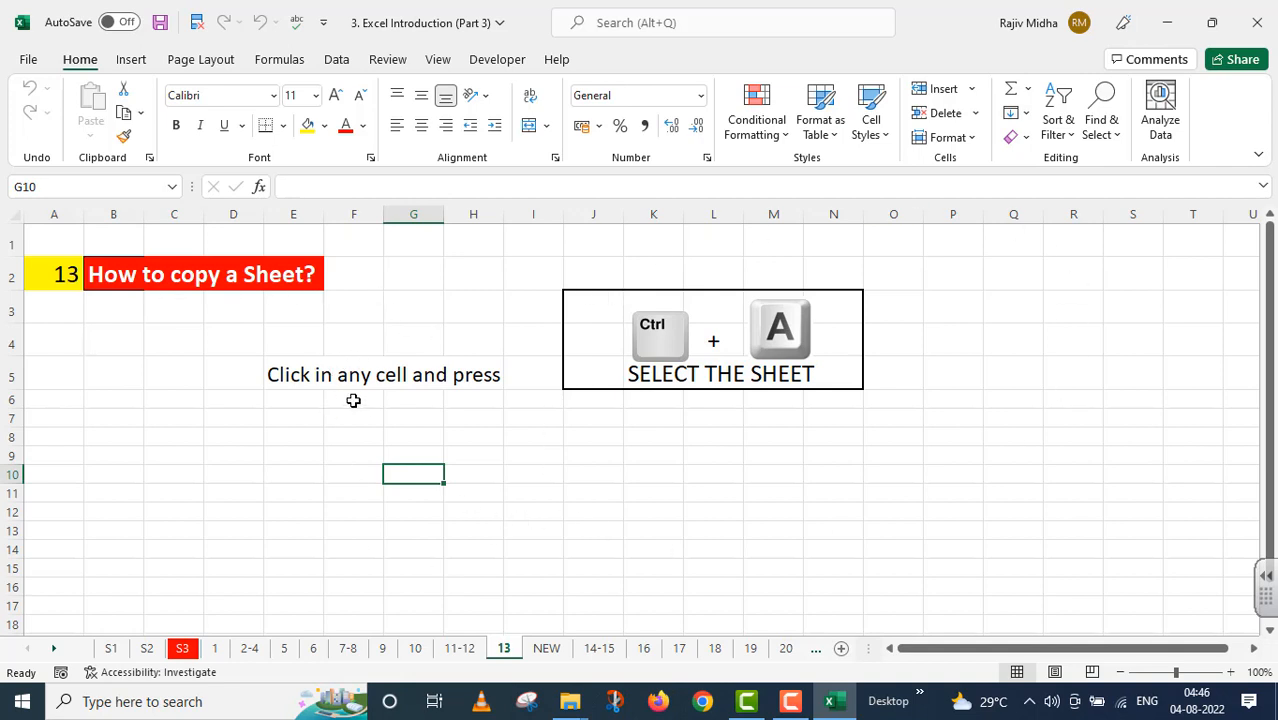
Copy the entire contents of sheet 13 into the NEW worksheet from cell A1 and compare the two sheets
click(173, 348)
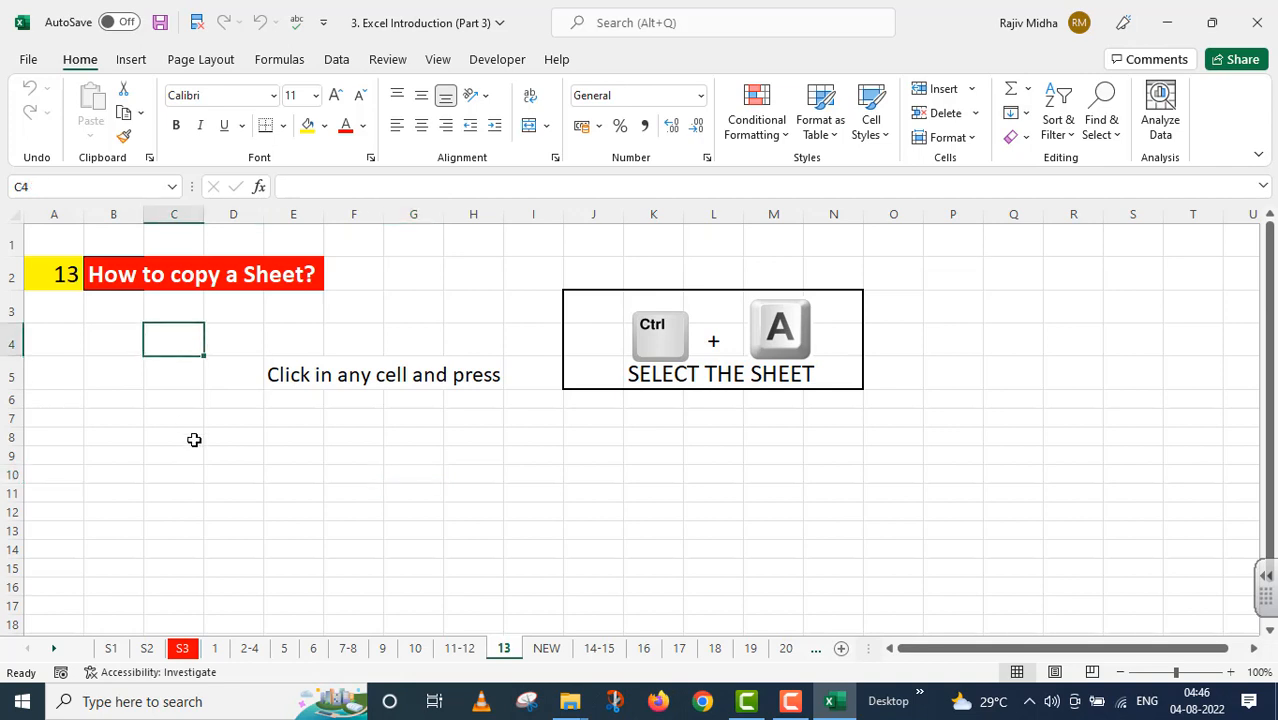
key(ctrl+a)
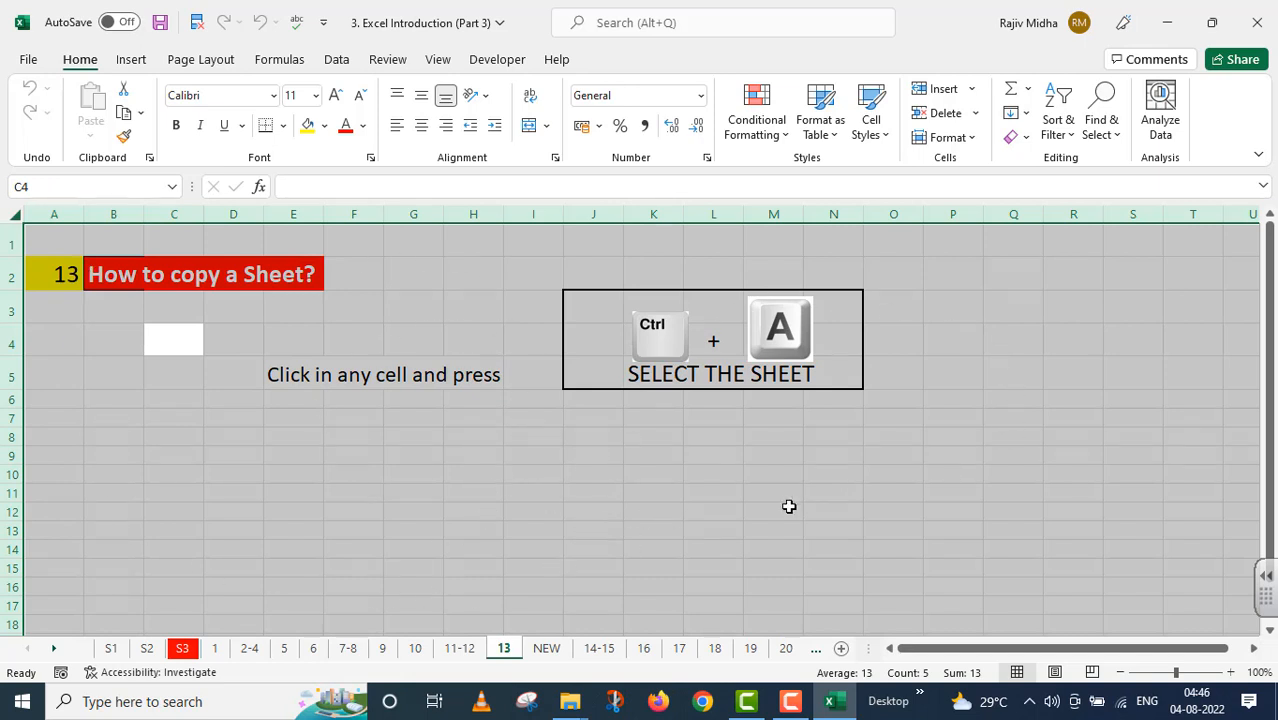
key(ctrl+c)
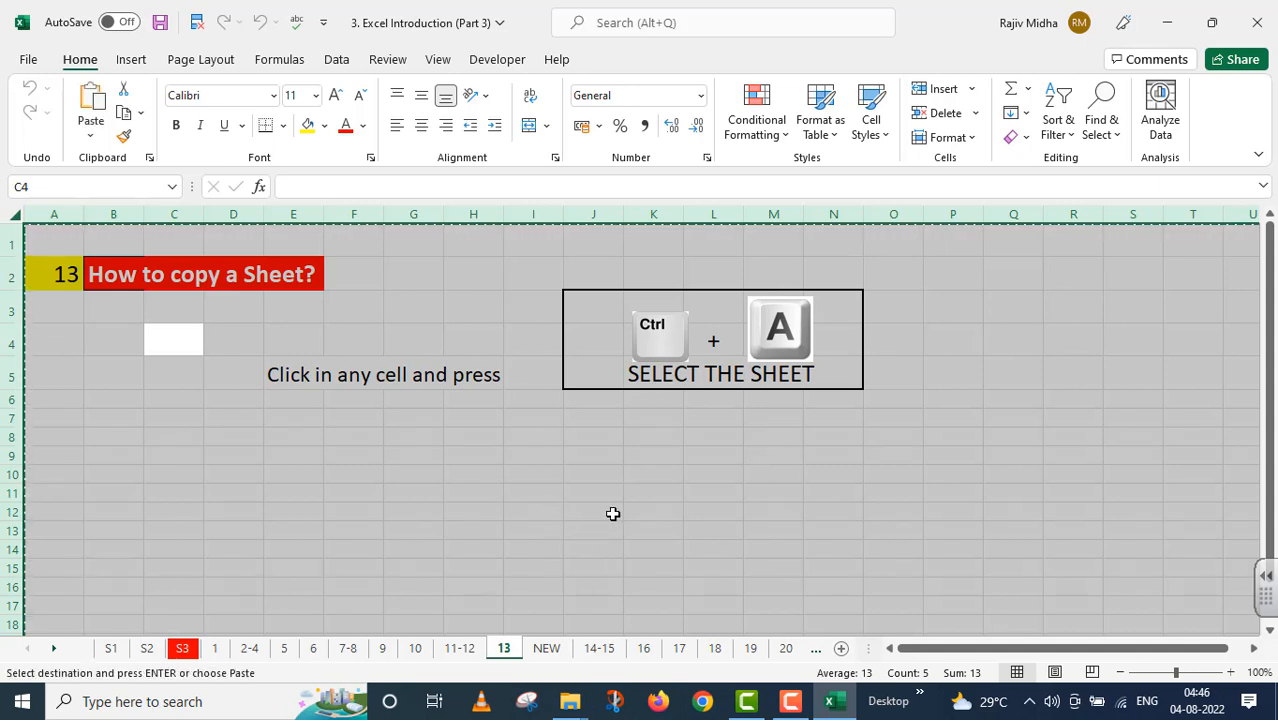
click(550, 649)
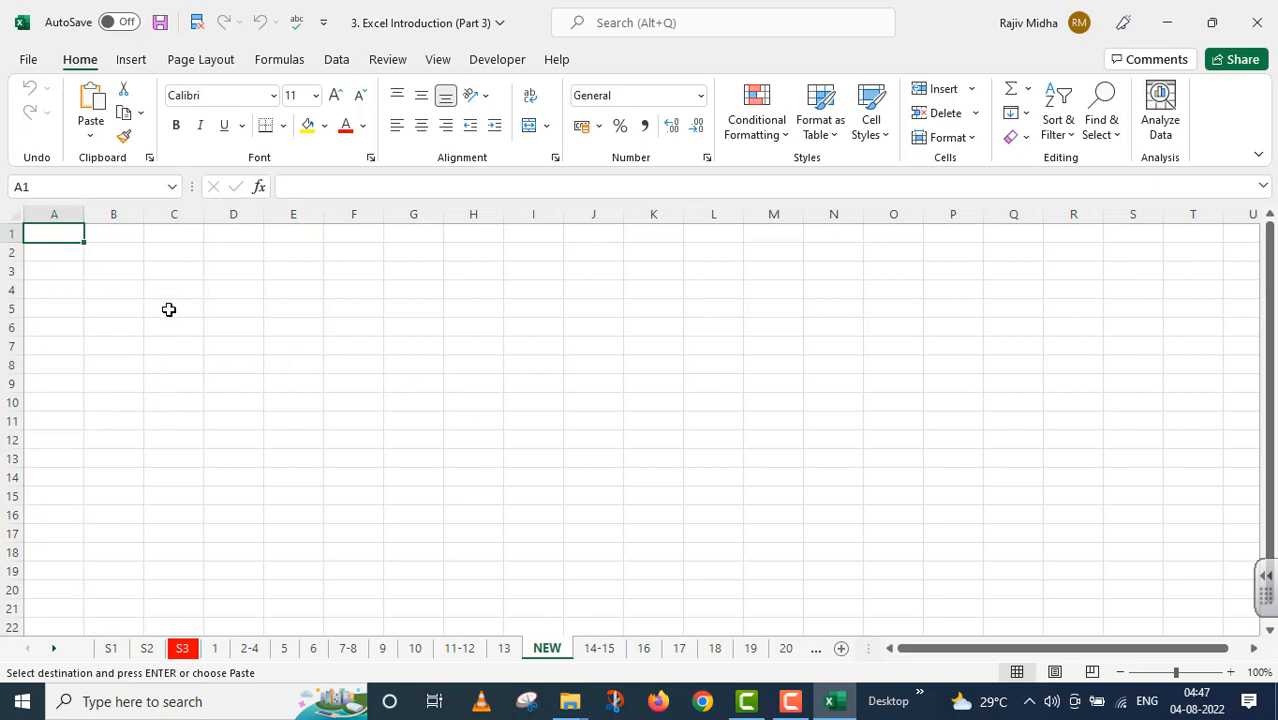
key(ctrl+v)
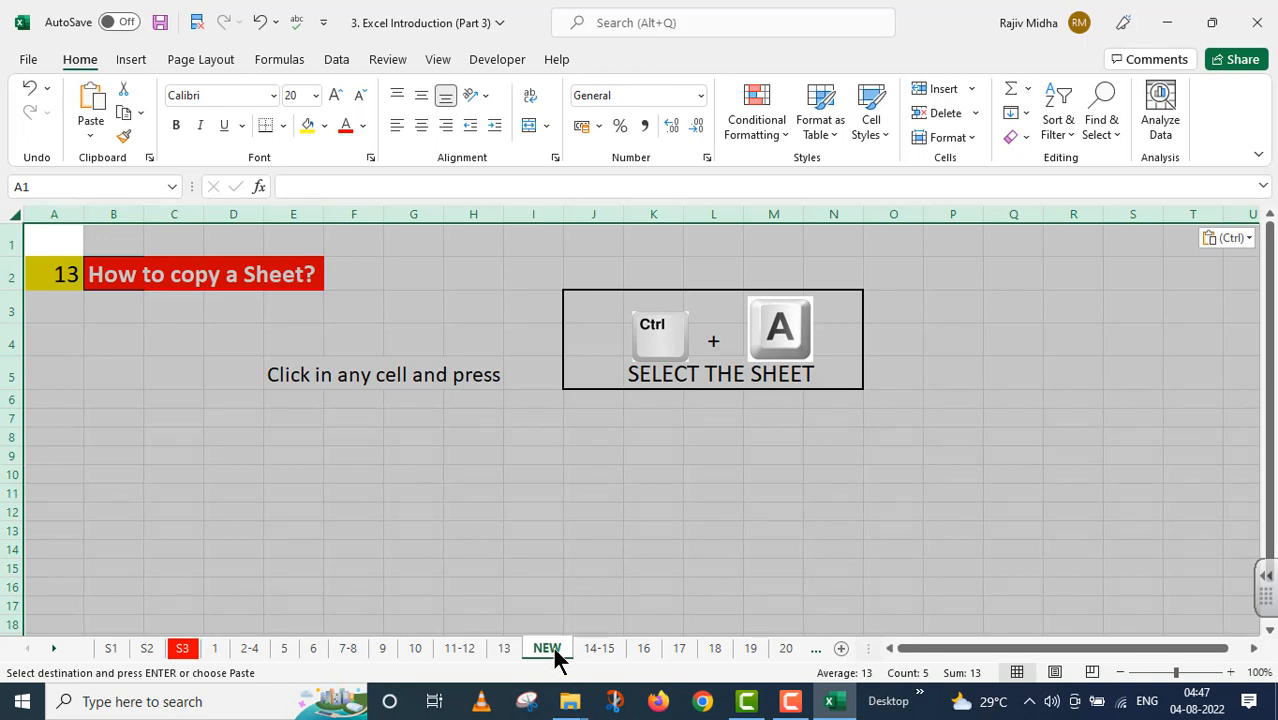
click(531, 450)
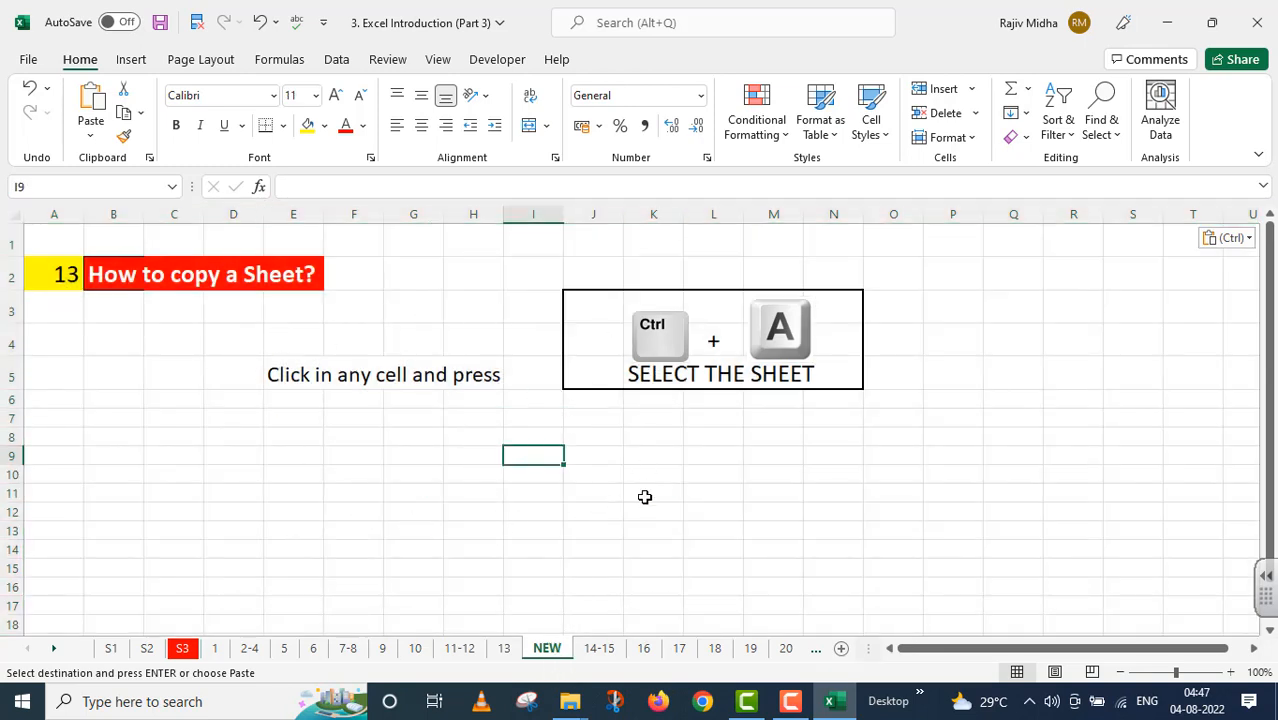
click(505, 648)
click(430, 454)
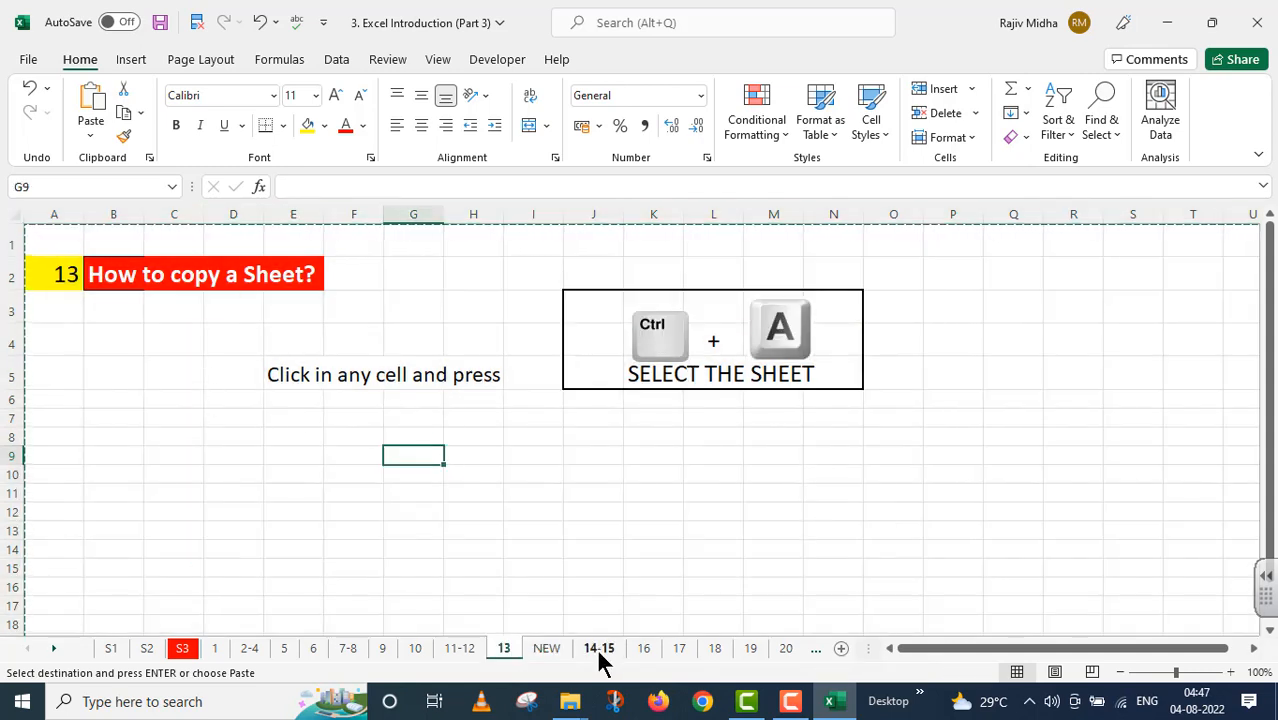
click(542, 650)
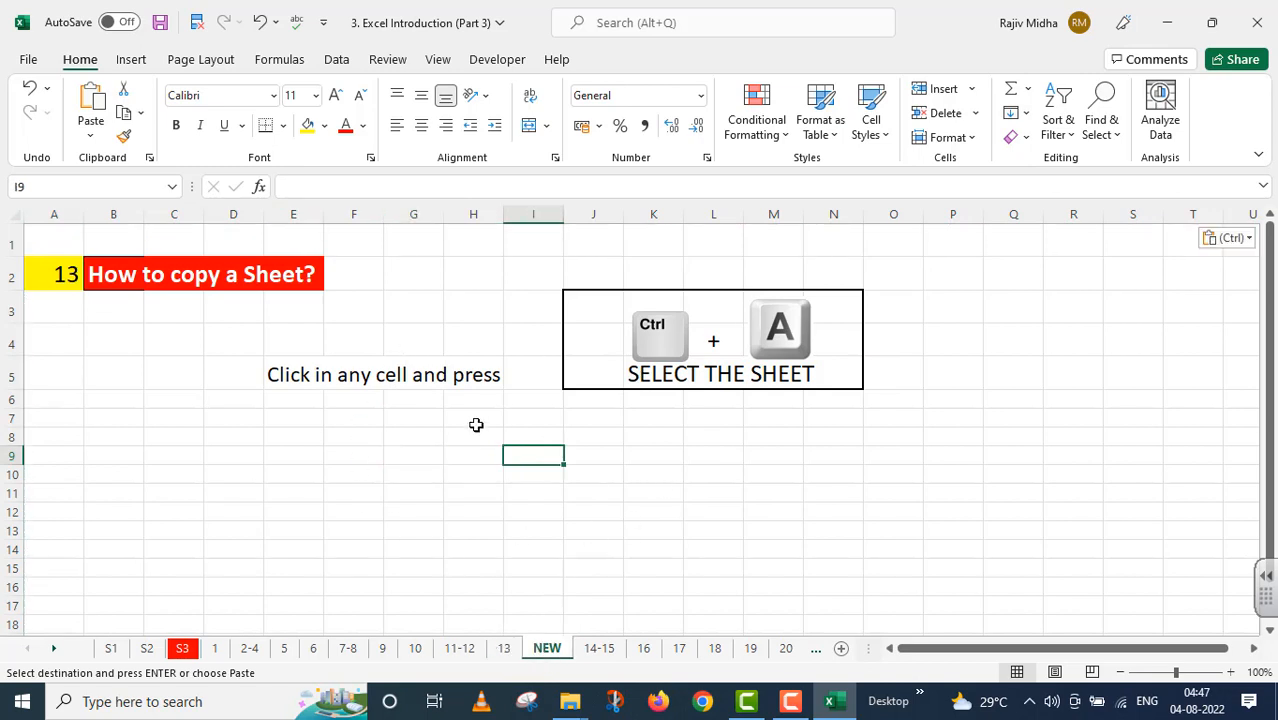
Clear all contents and formatting from A1:O8 on the NEW worksheet and delete both keyboard key pictures
drag(31, 240, 910, 442)
key(Delete)
click(1018, 137)
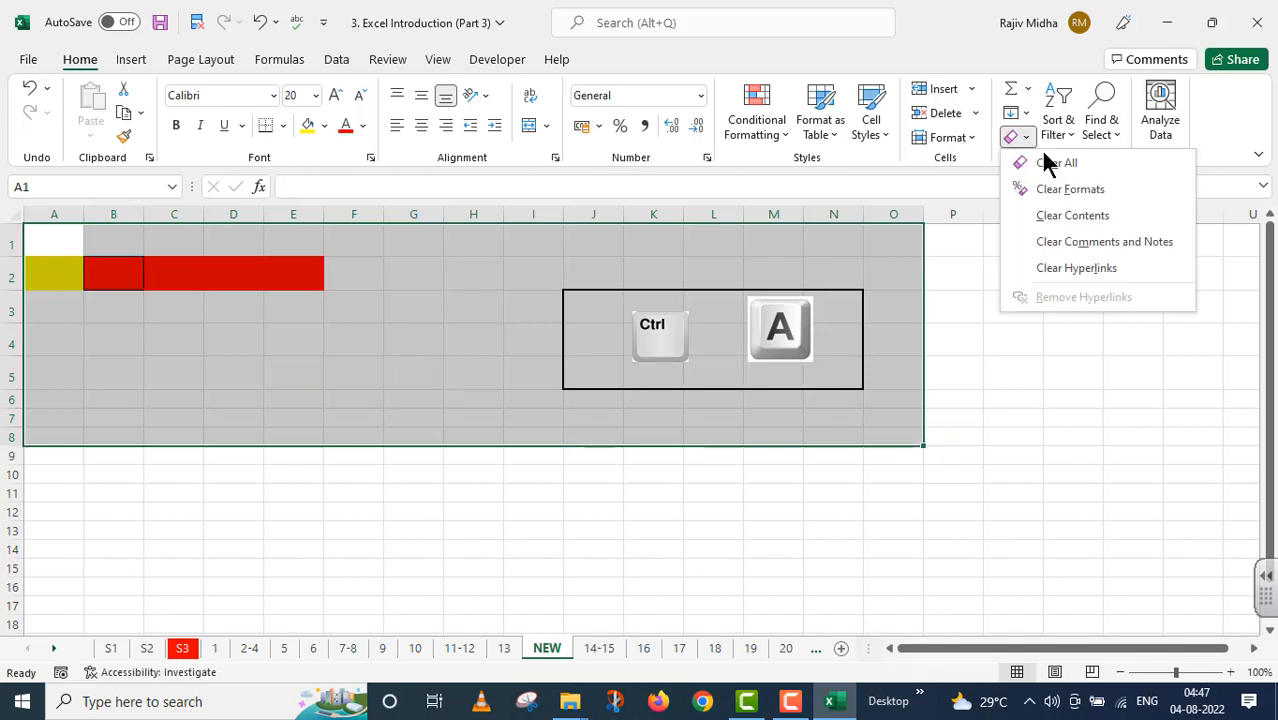
click(1068, 165)
click(780, 313)
key(Delete)
click(676, 314)
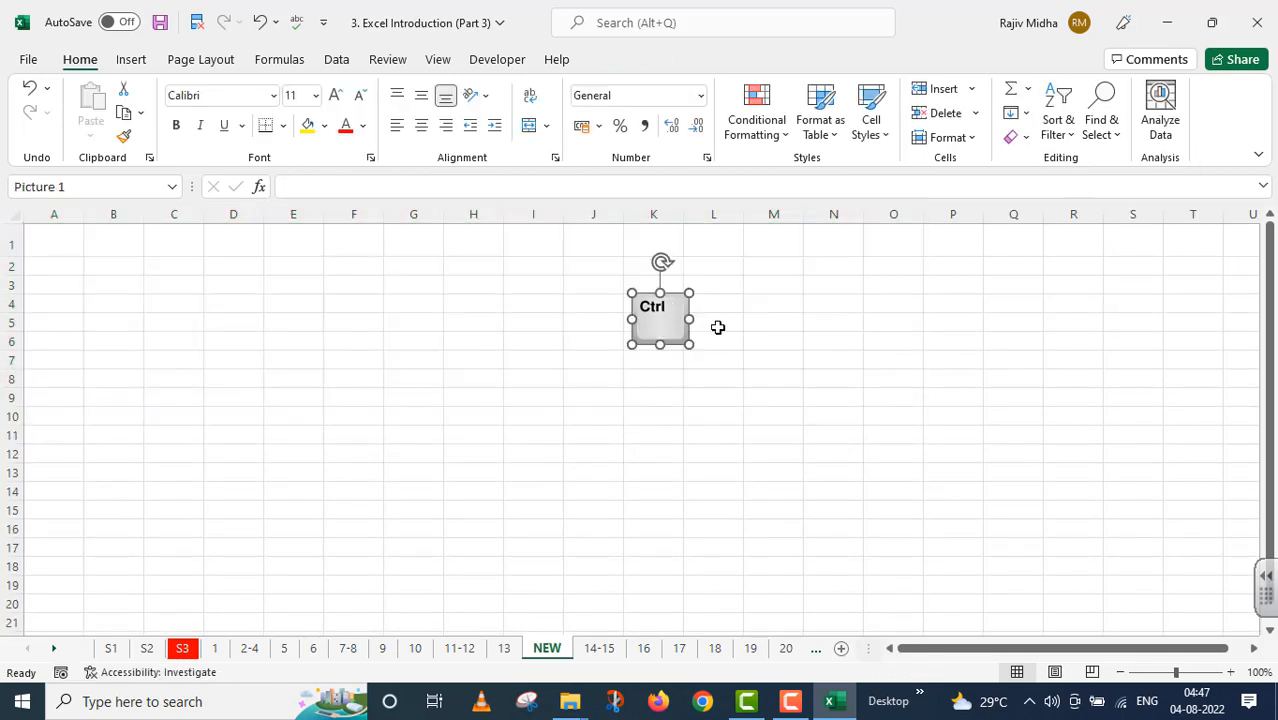
key(Delete)
Select and copy the whole of sheet 13, paste it at cell A1 of the NEW worksheet, and compare the two sheets
click(504, 648)
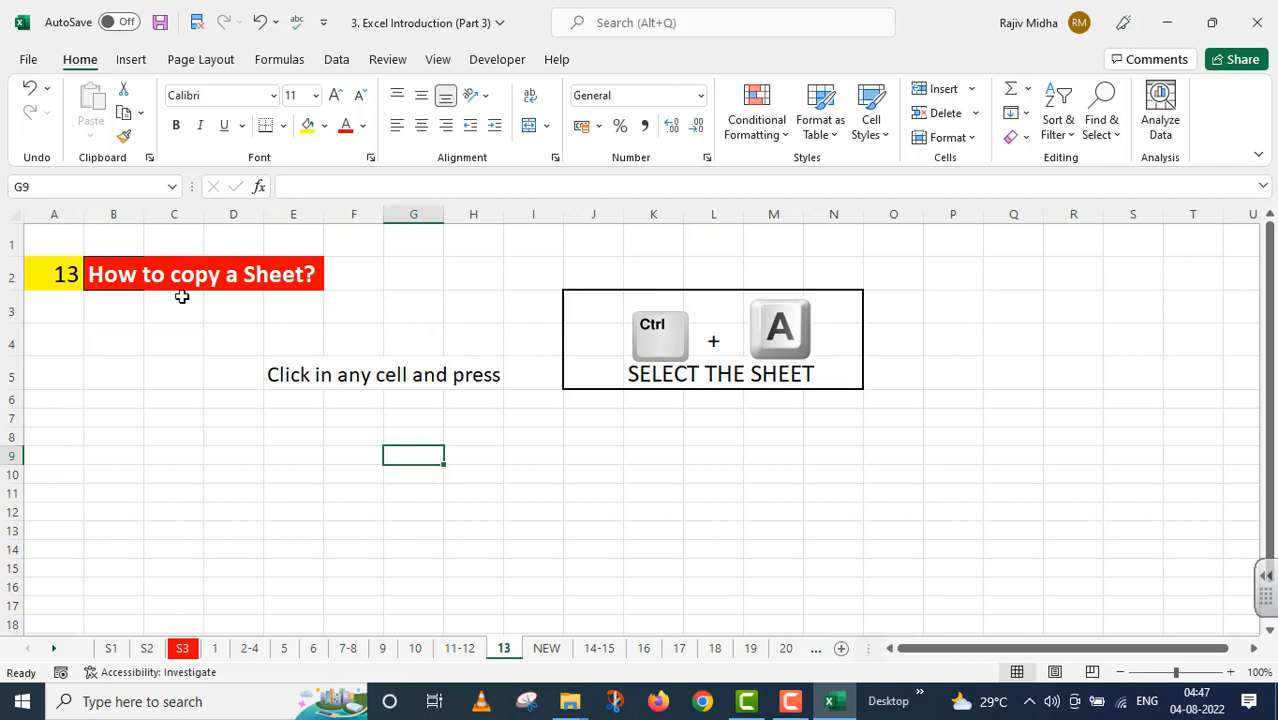
click(10, 212)
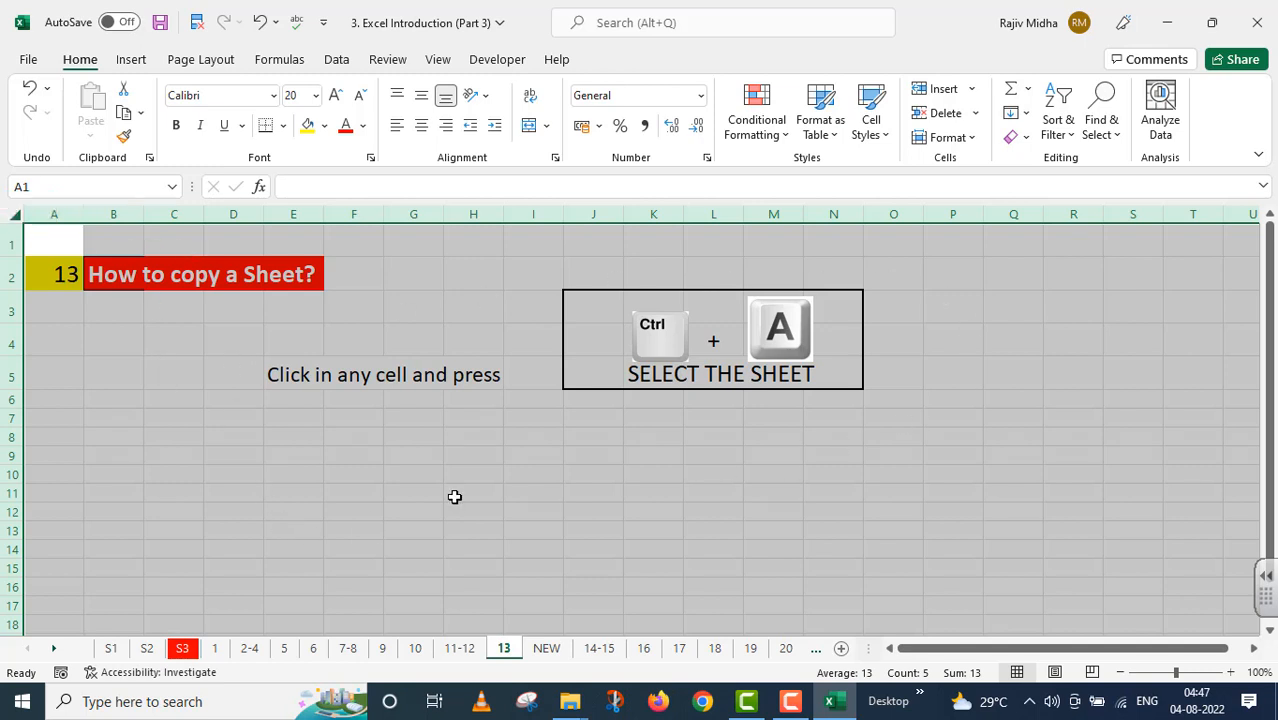
key(ctrl+c)
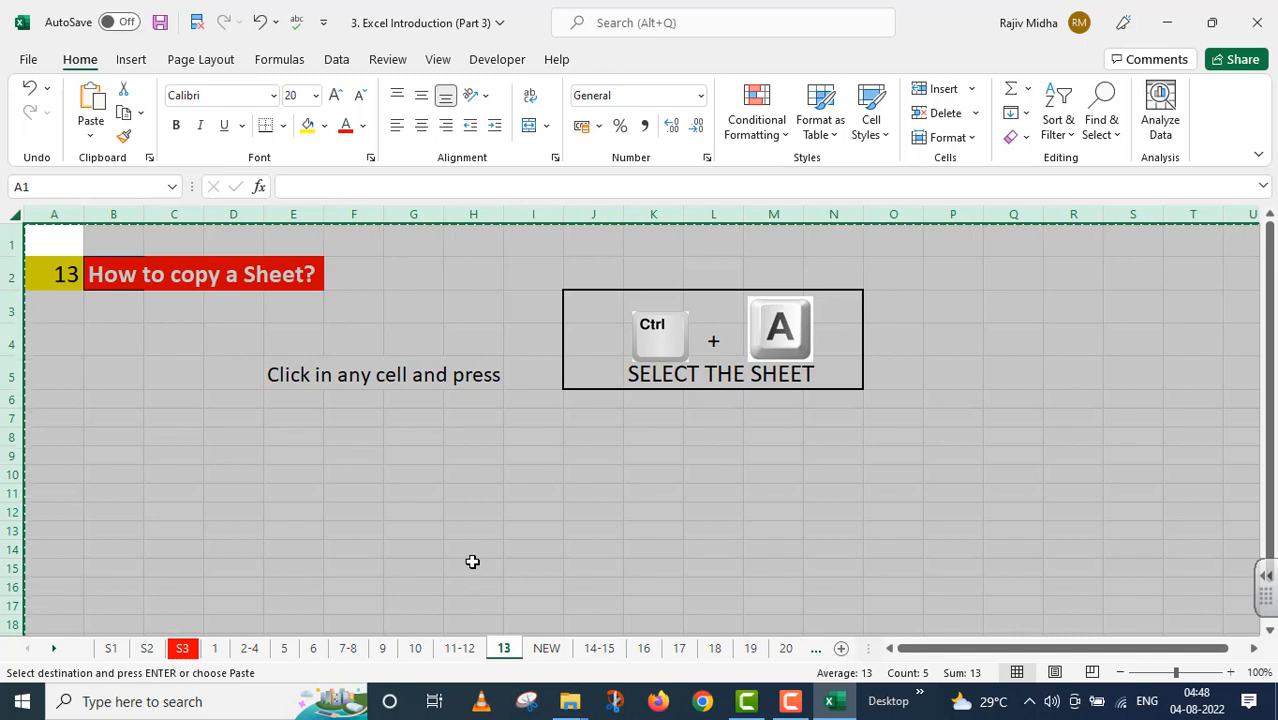
click(541, 649)
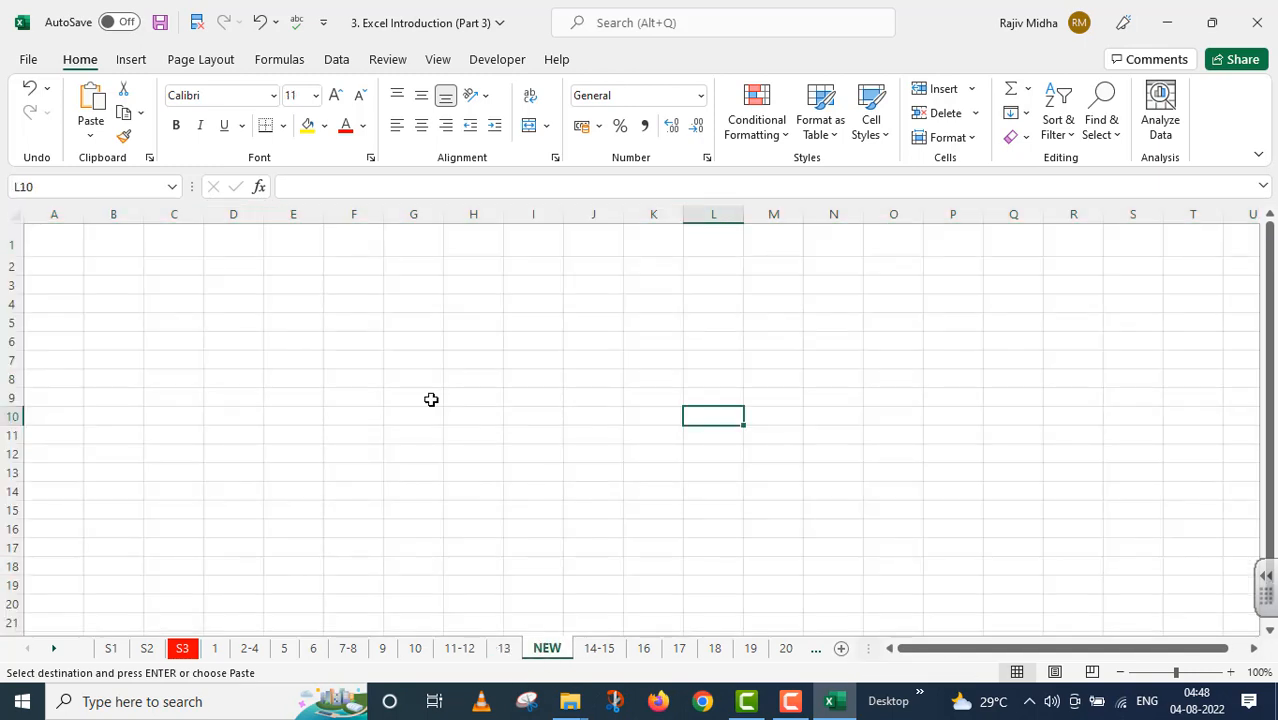
click(66, 232)
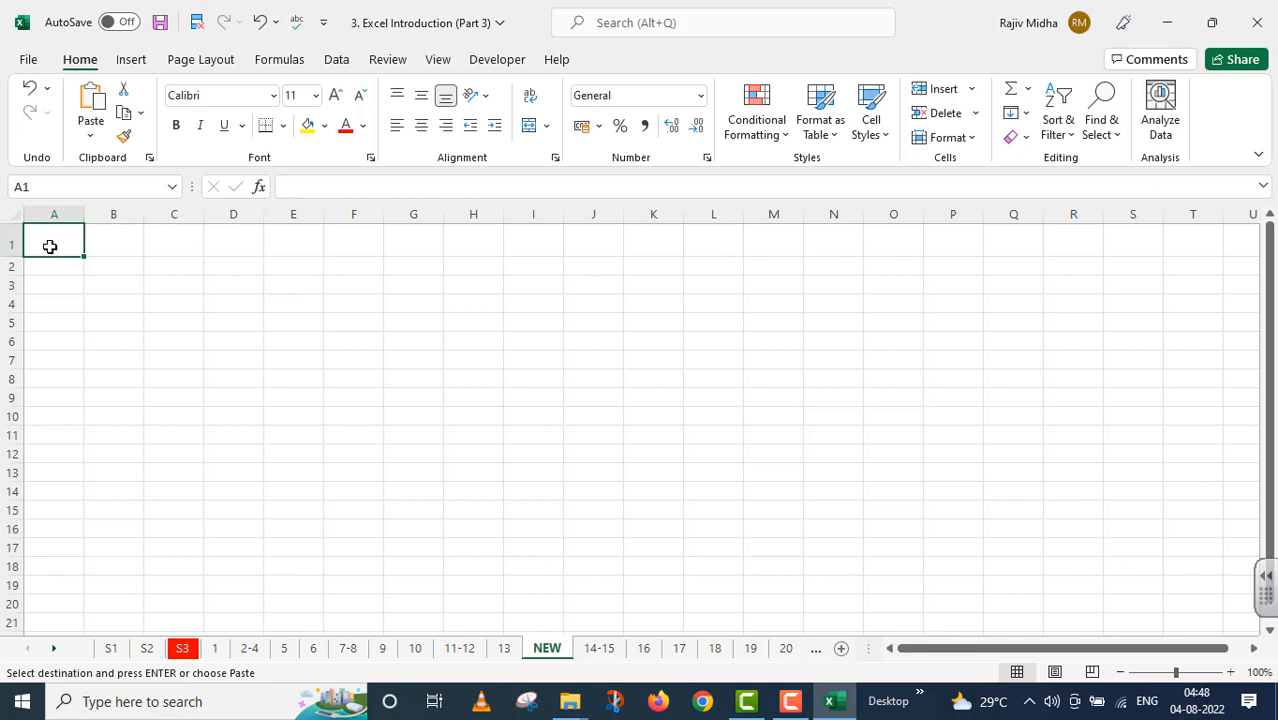
key(ctrl+v)
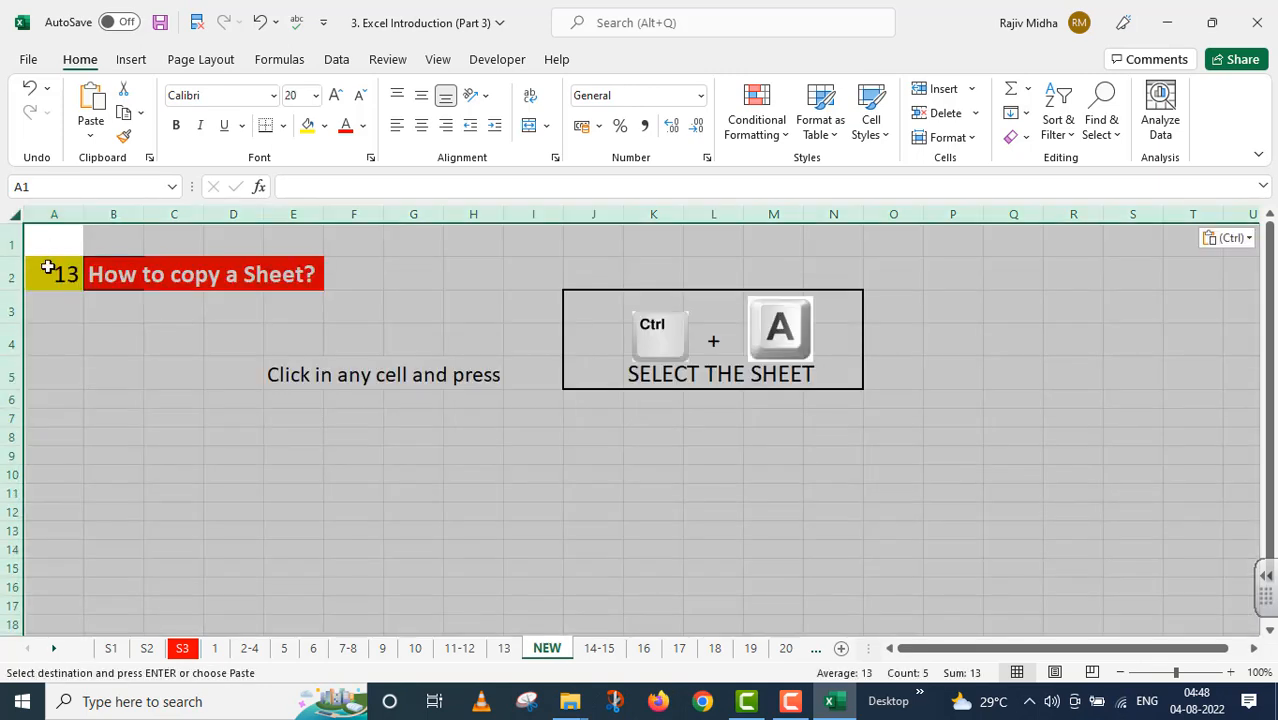
click(180, 480)
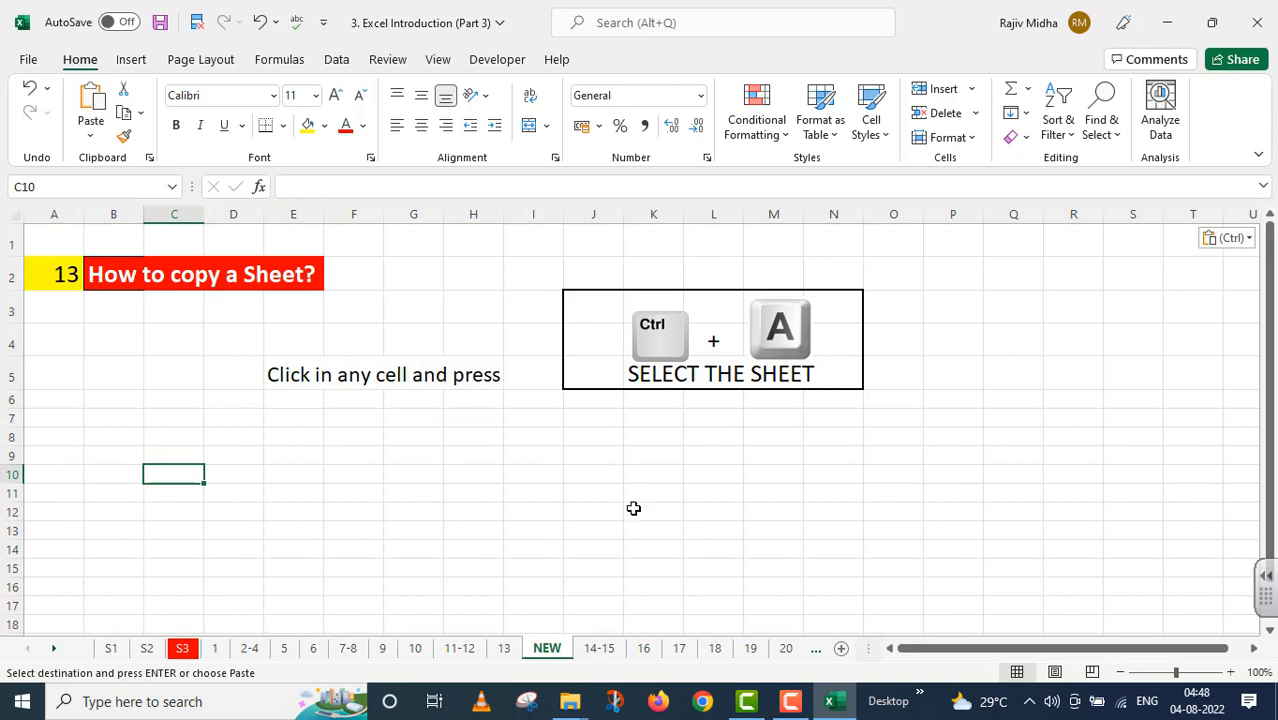
click(512, 656)
click(452, 472)
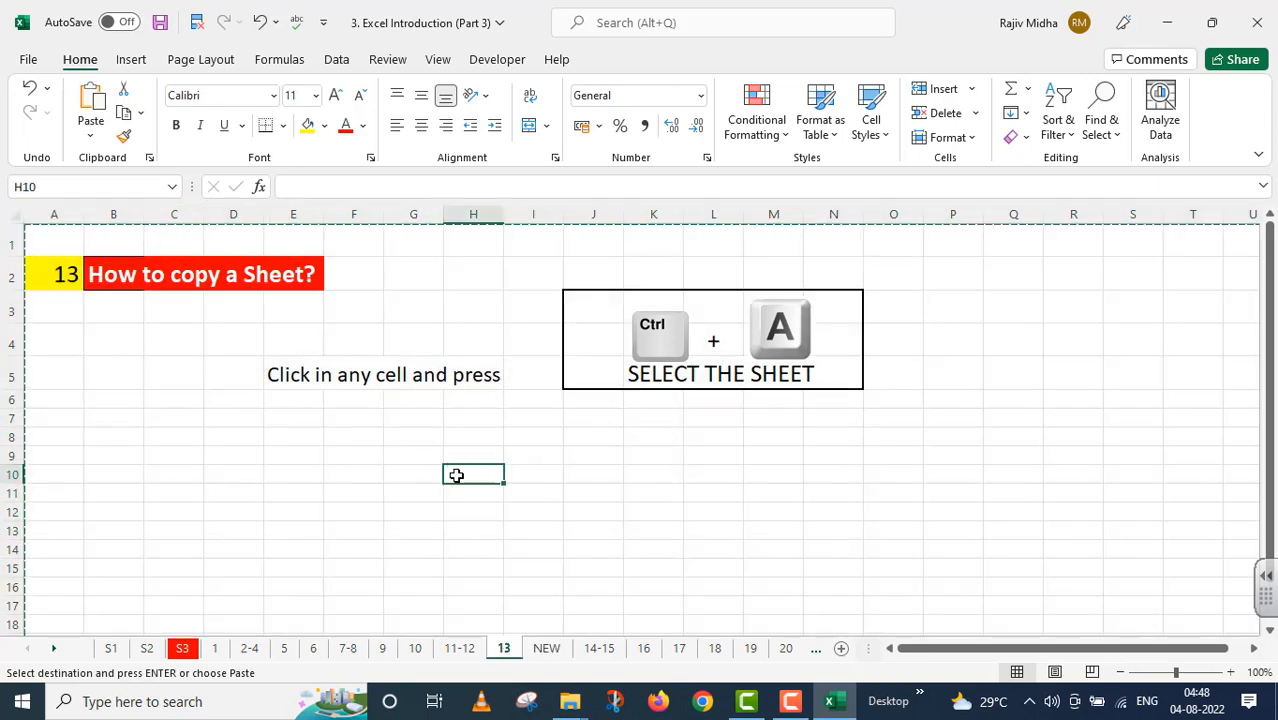
click(540, 652)
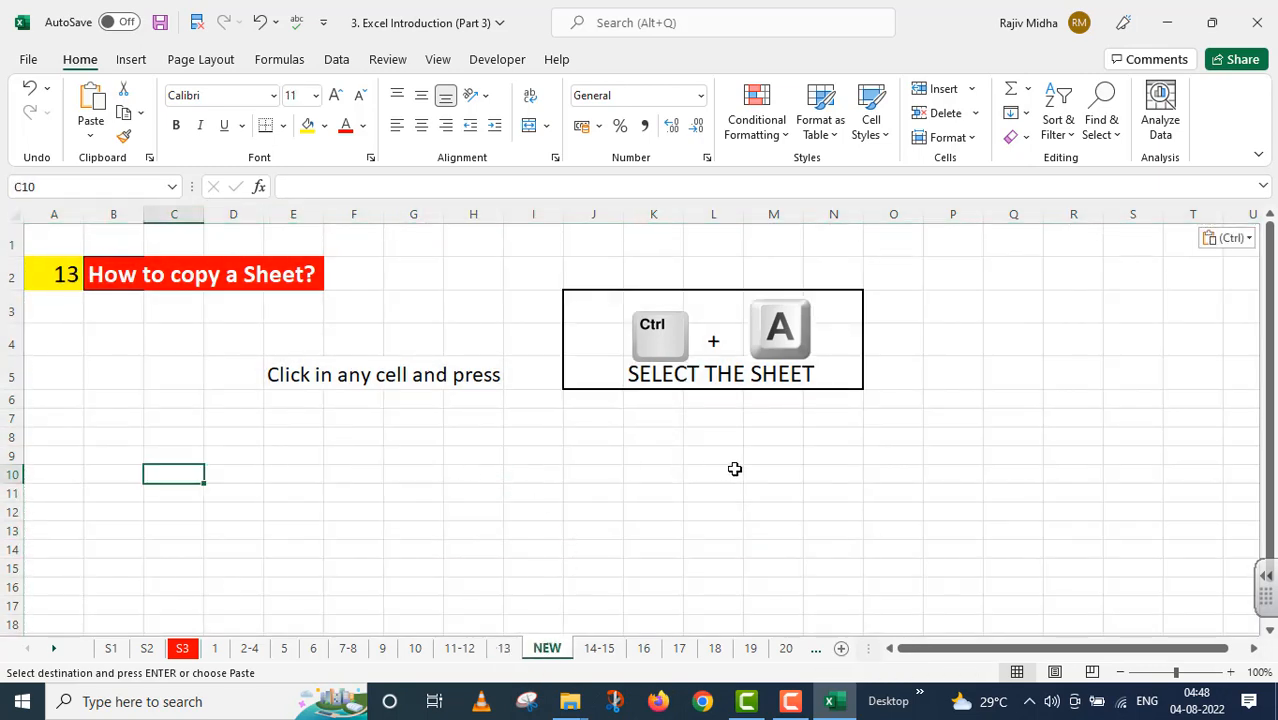
On sheet 14-15, enter "This is a Computer Class." in cell I3
click(596, 652)
click(568, 306)
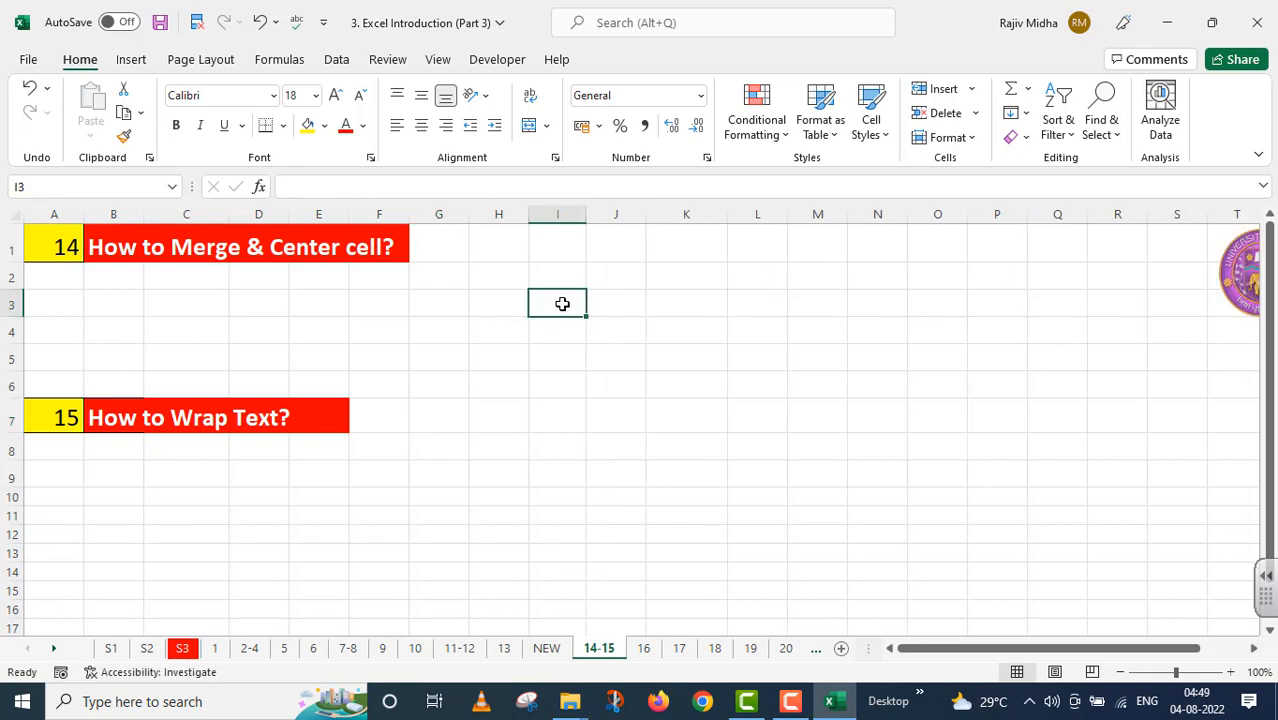
text(T)
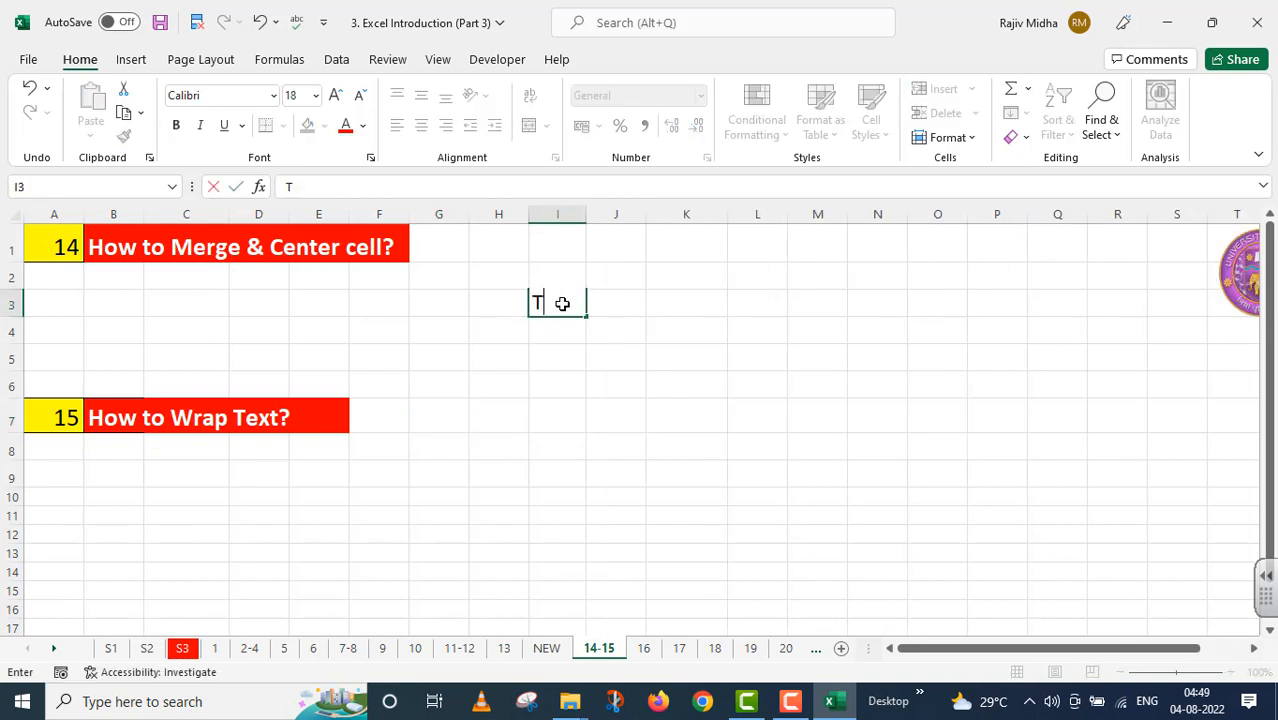
text(his is)
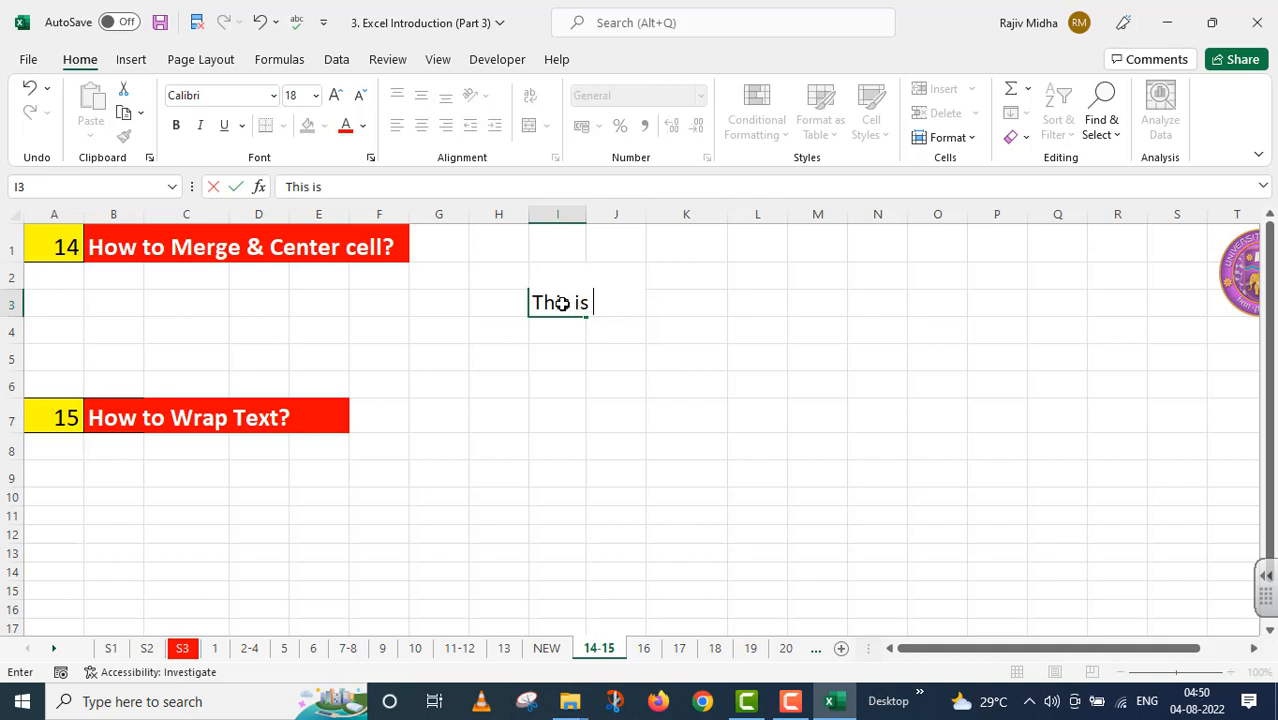
text( a Co)
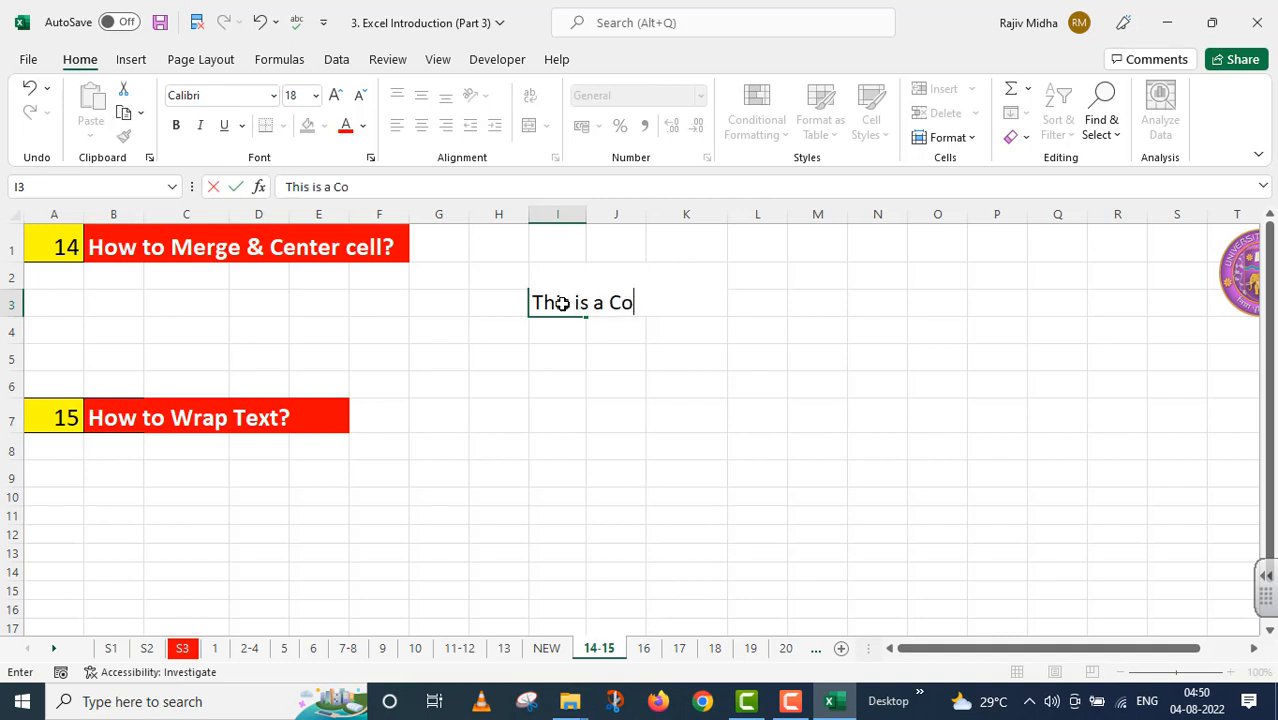
text(mputer C)
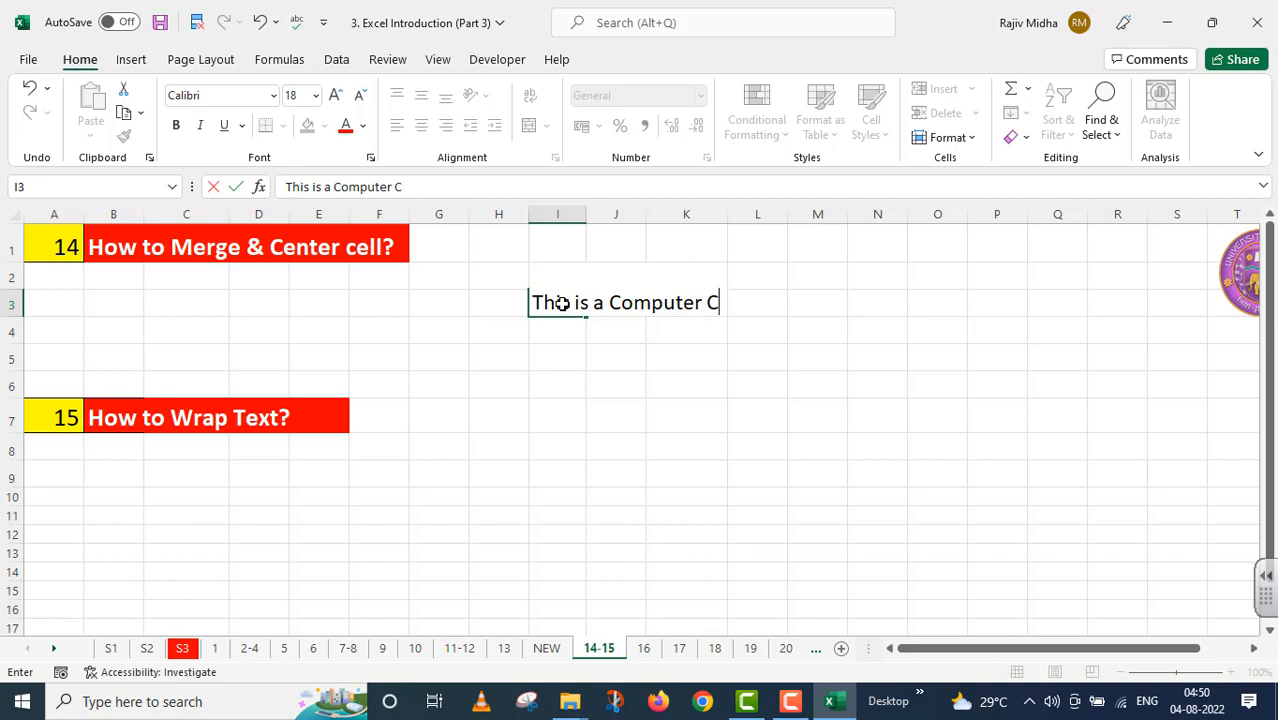
text(lass.)
key(Return)
Merge and center the computer class text across cells I3:L3
drag(545, 298, 745, 305)
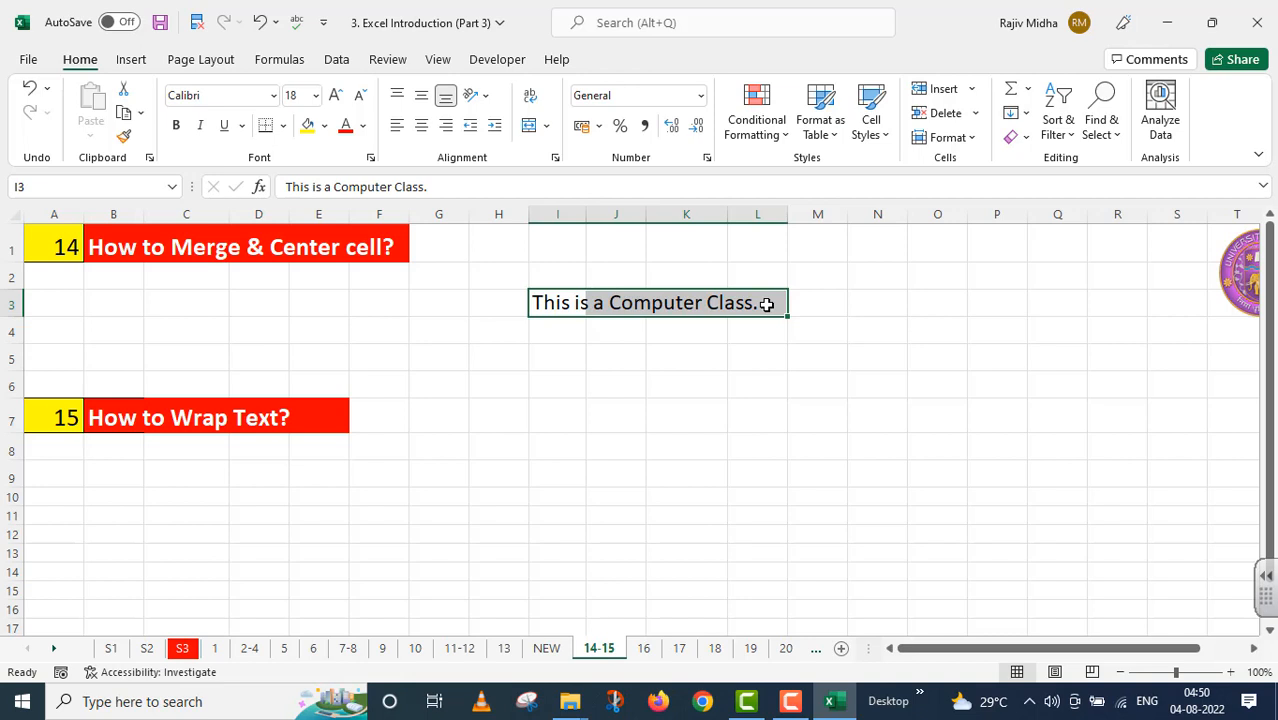
click(600, 331)
drag(542, 297, 740, 302)
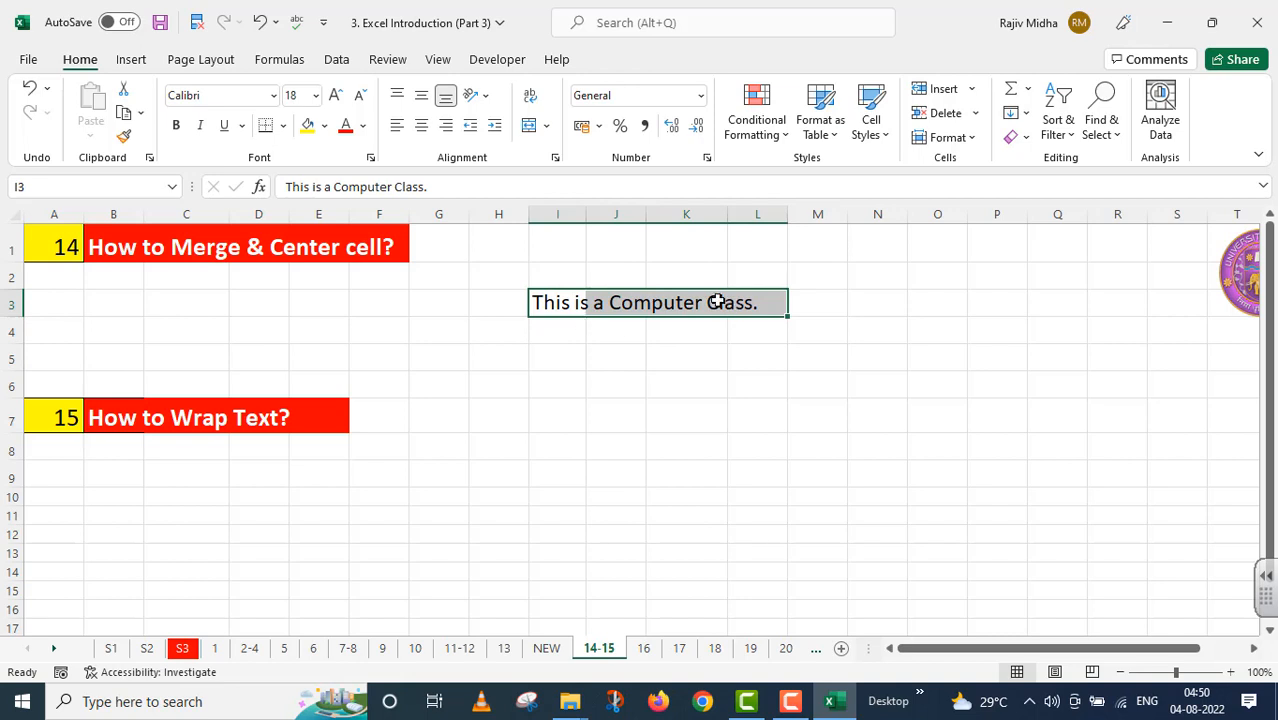
click(531, 127)
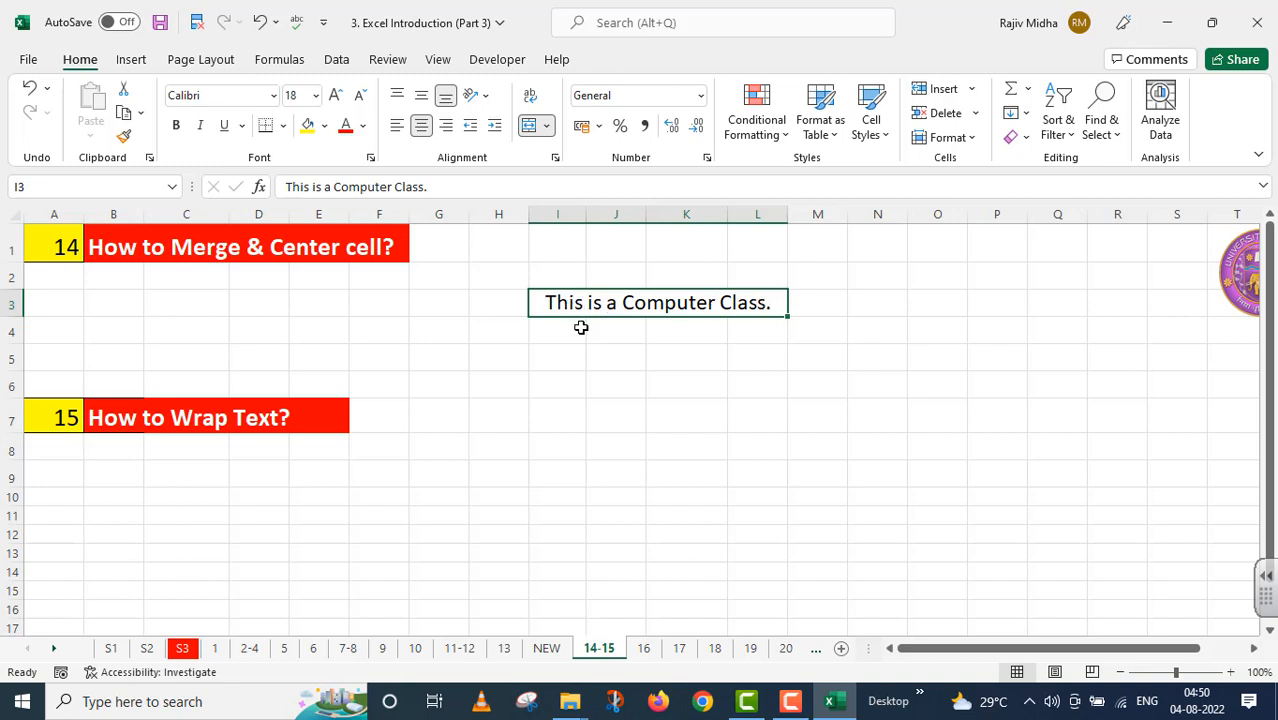
Enter "This is a computer class." in cell O7 and enlarge its font size
click(922, 410)
text(This i)
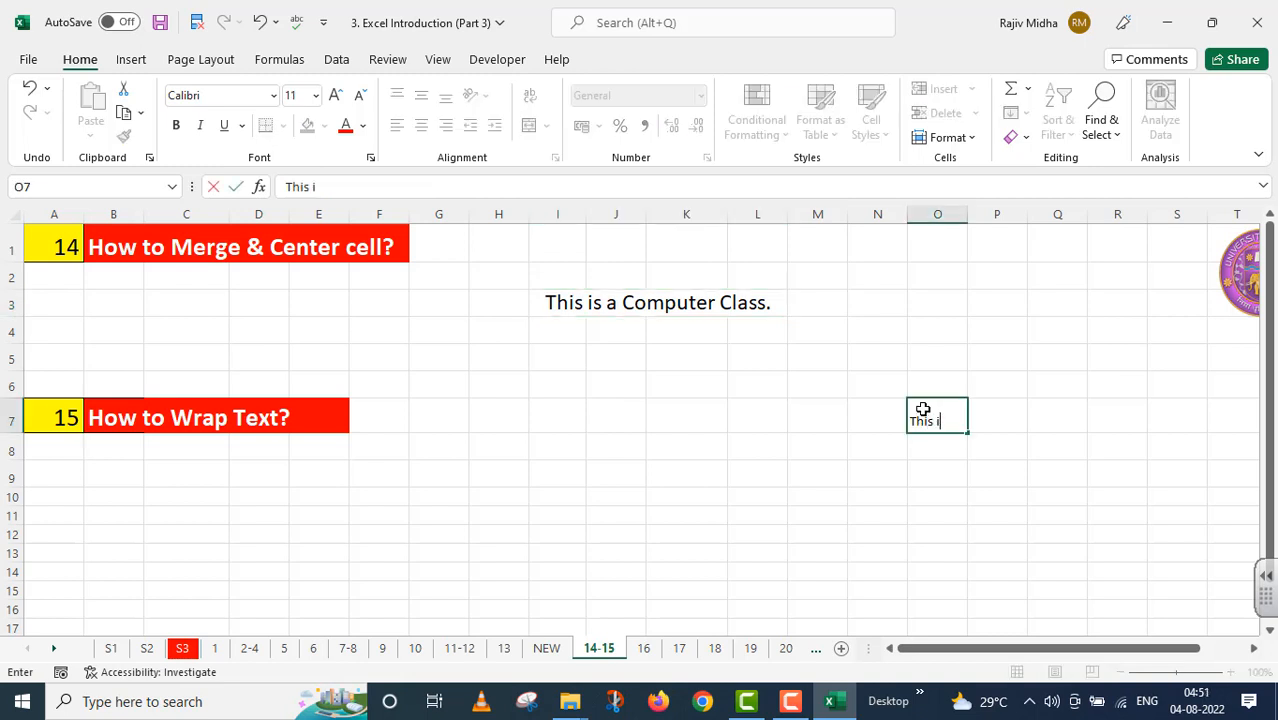
text(s a computer cl)
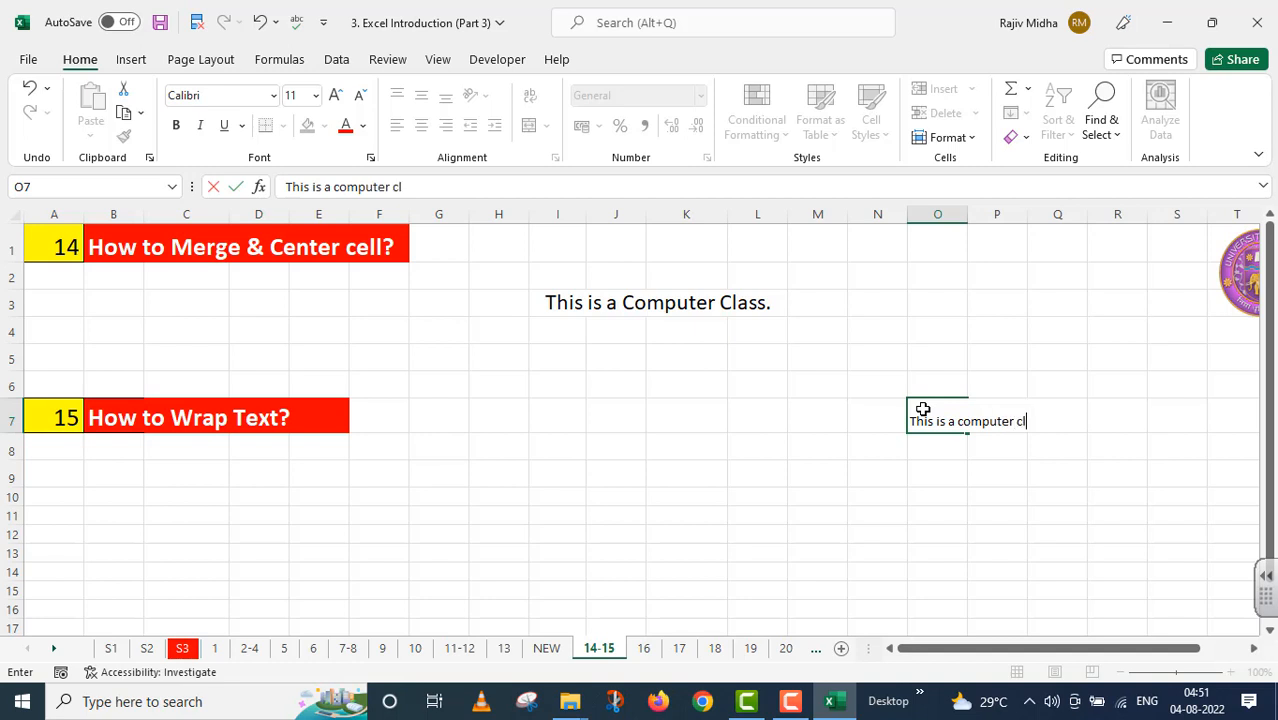
text(ass.)
key(ctrl+Return)
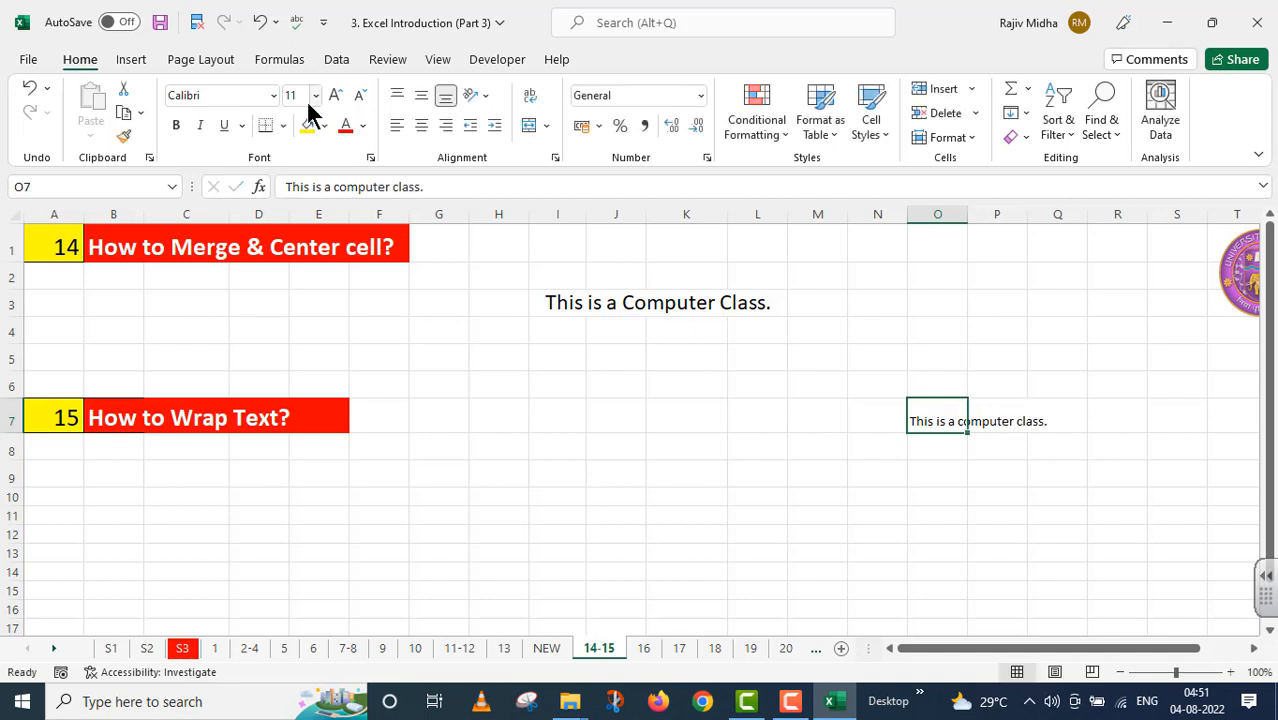
click(315, 95)
click(300, 291)
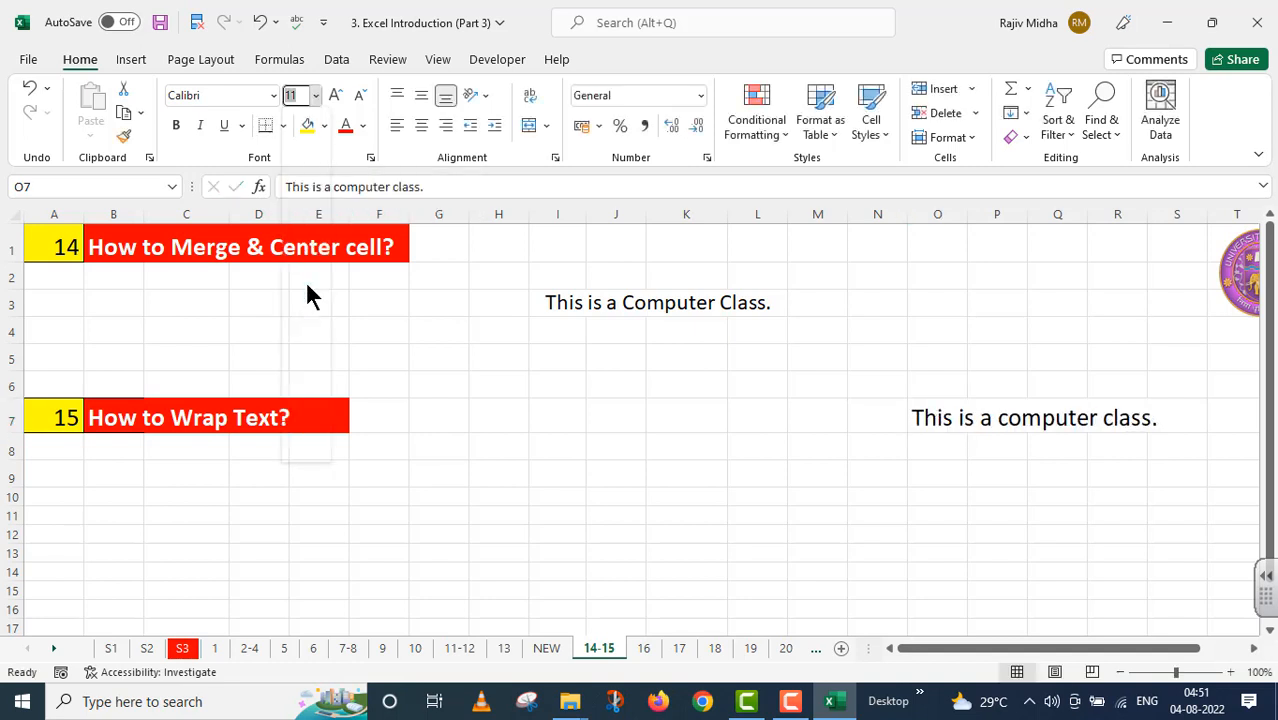
Wrap and center the text in cell O7, and resize row 7 and column O so all three lines fit
click(977, 519)
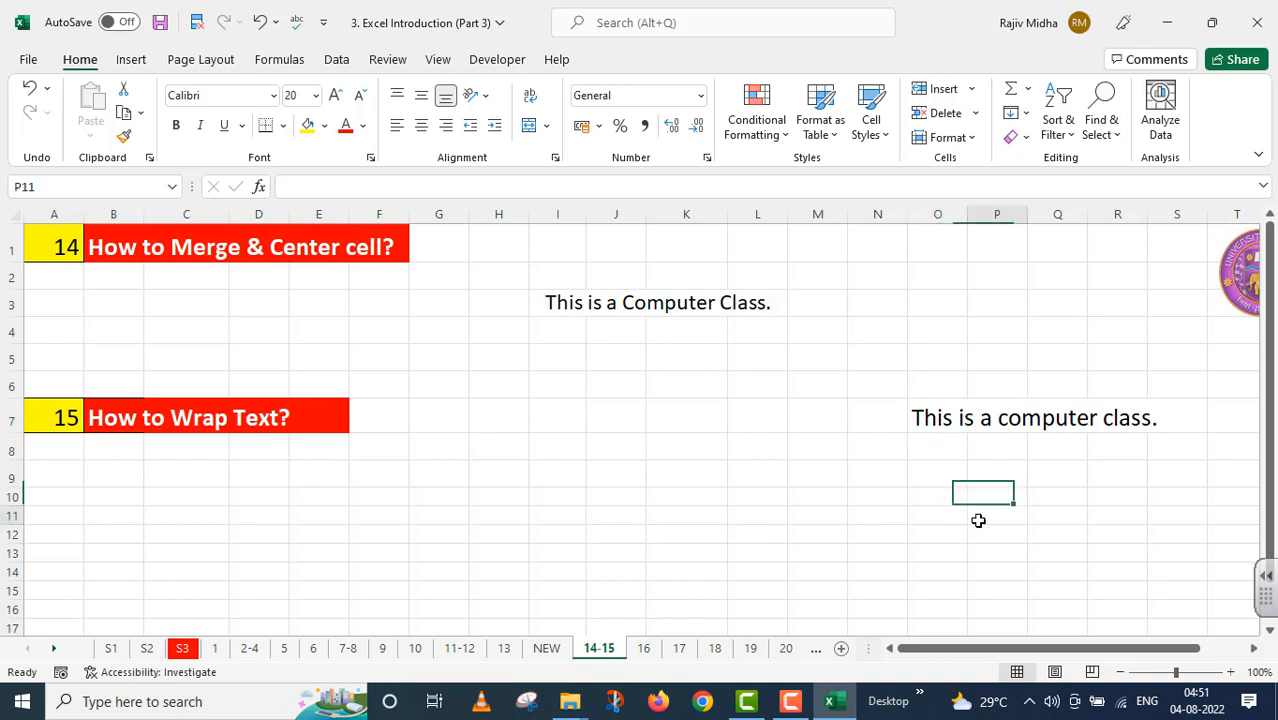
click(948, 418)
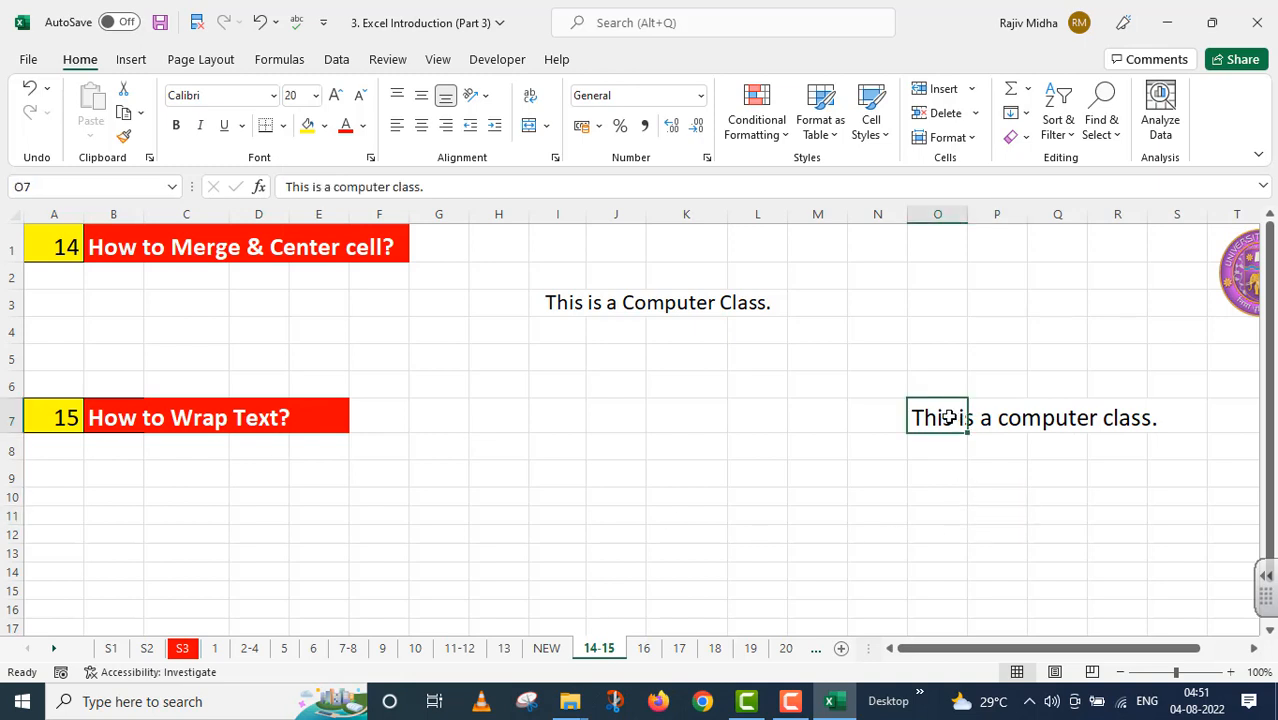
click(533, 100)
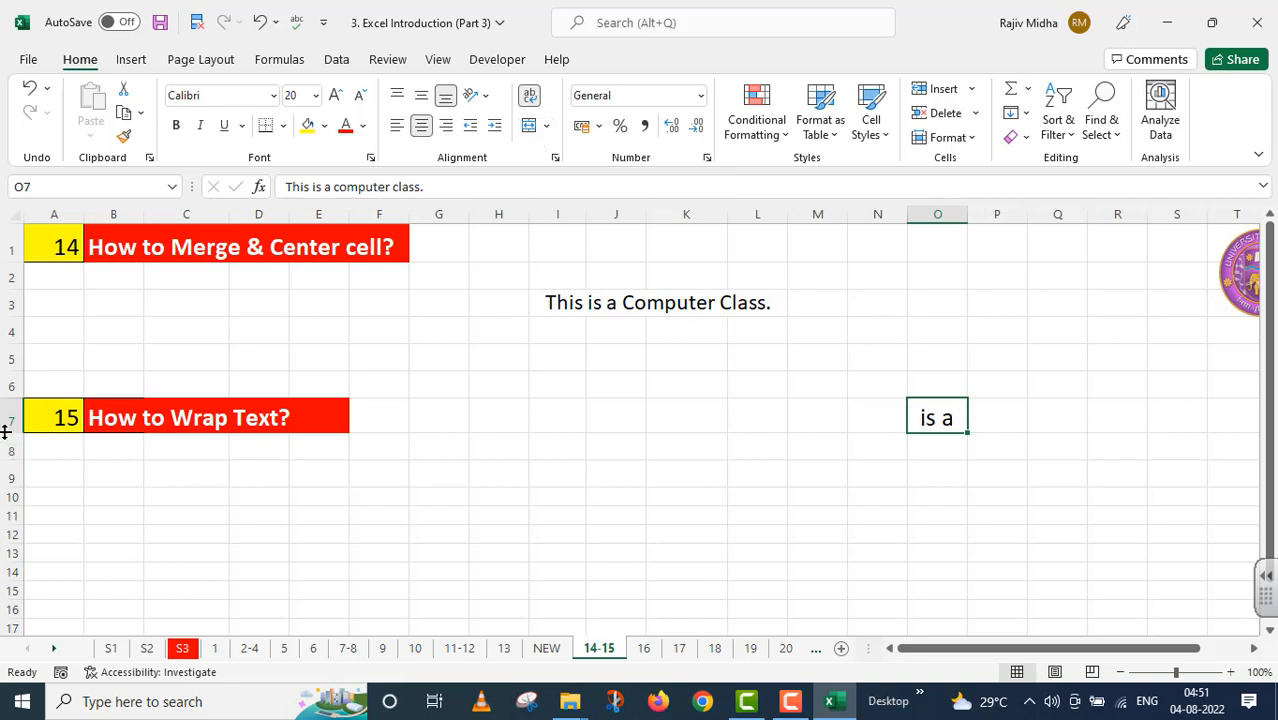
drag(5, 433, 13, 530)
drag(967, 214, 1018, 228)
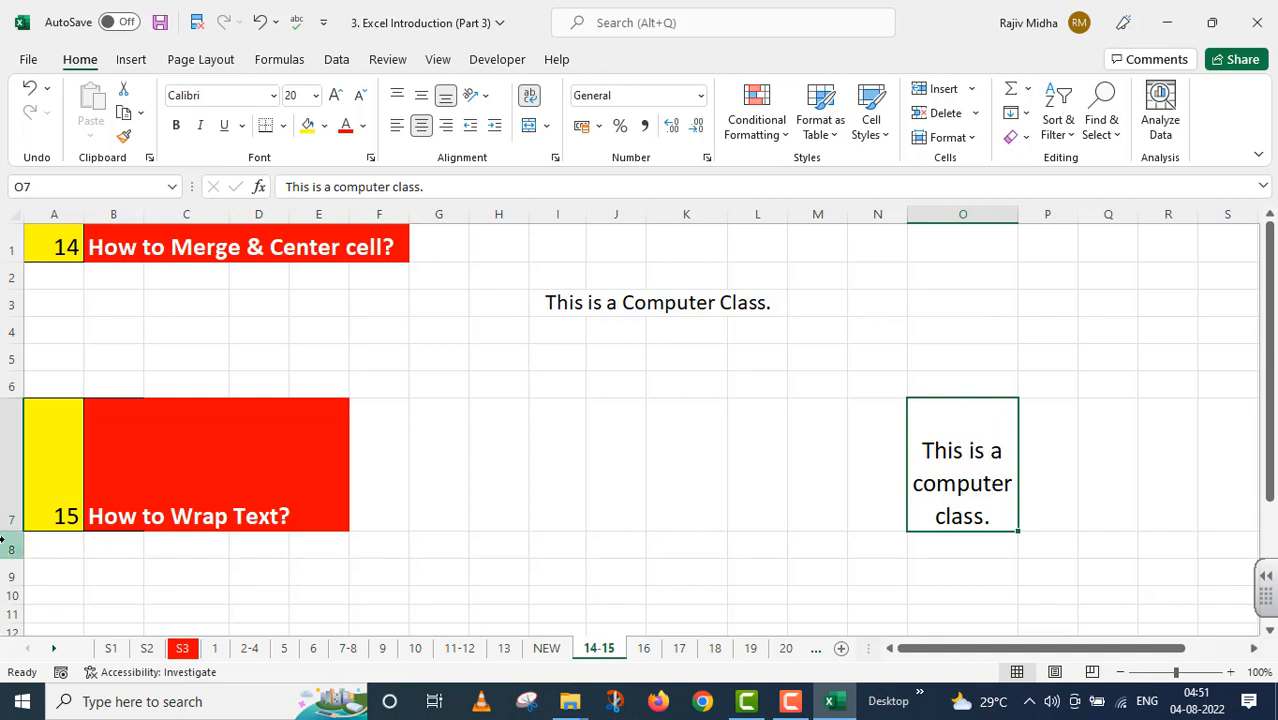
drag(5, 531, 5, 501)
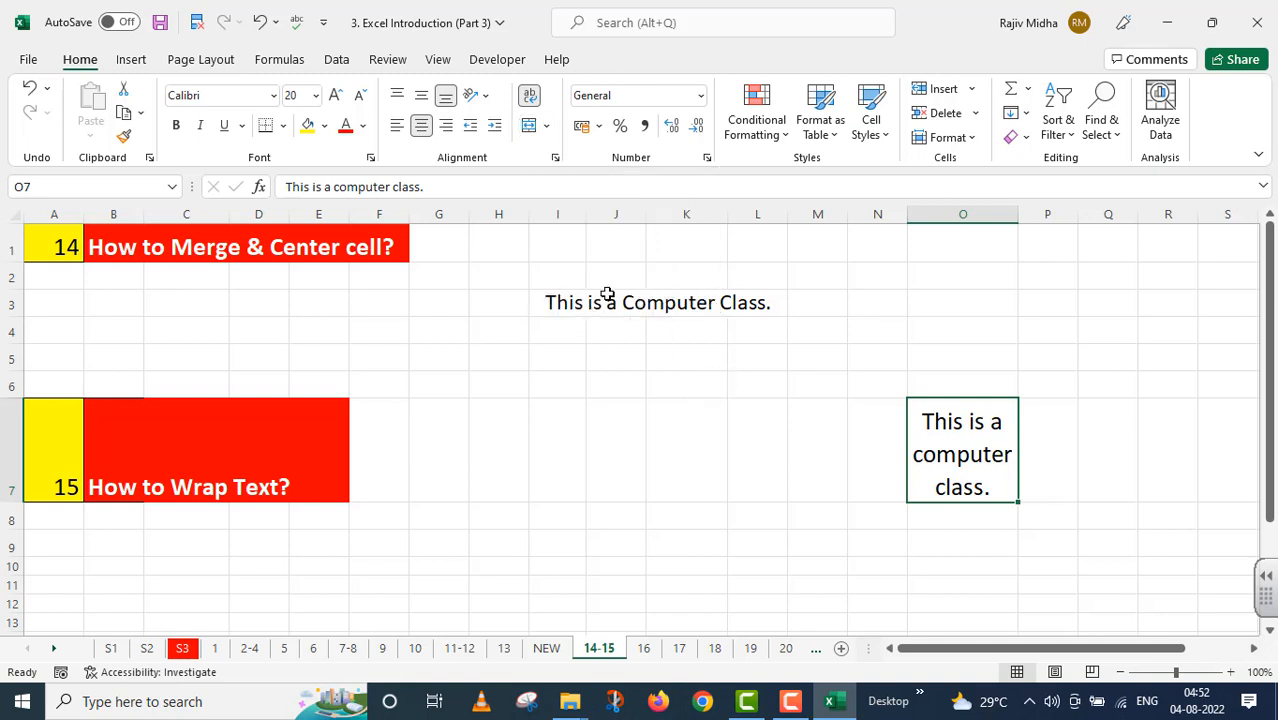
click(568, 297)
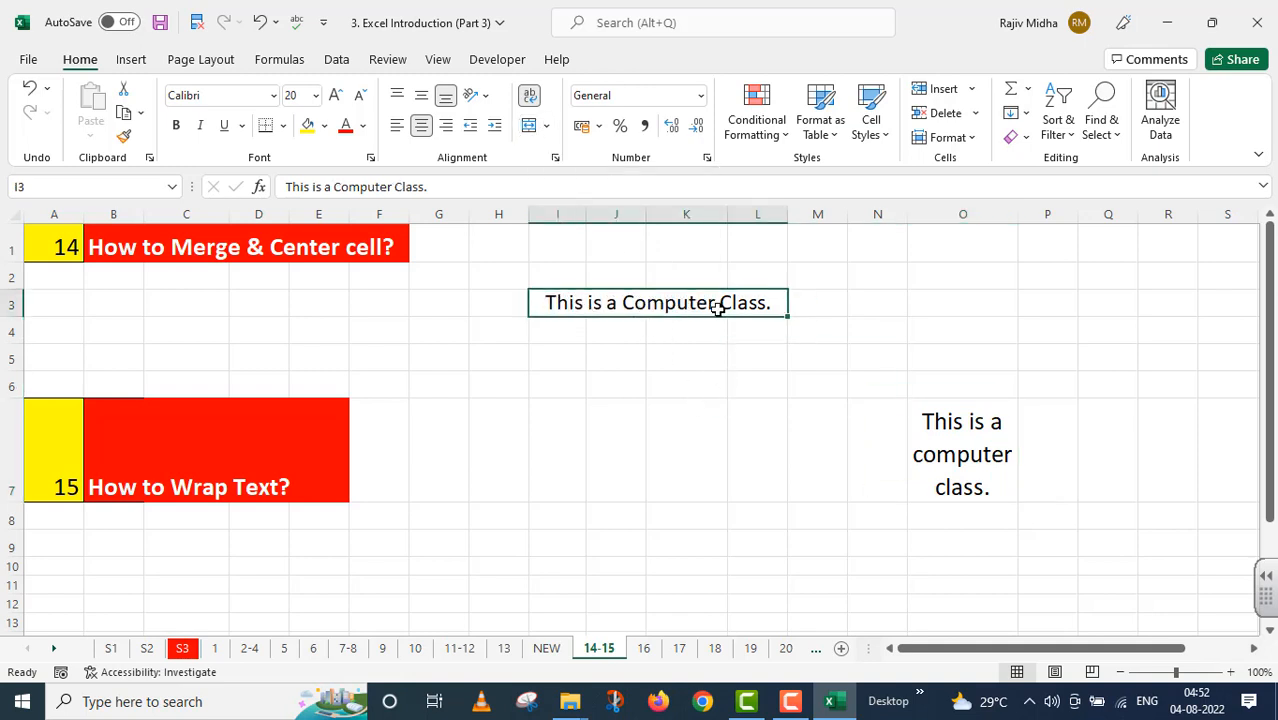
click(958, 419)
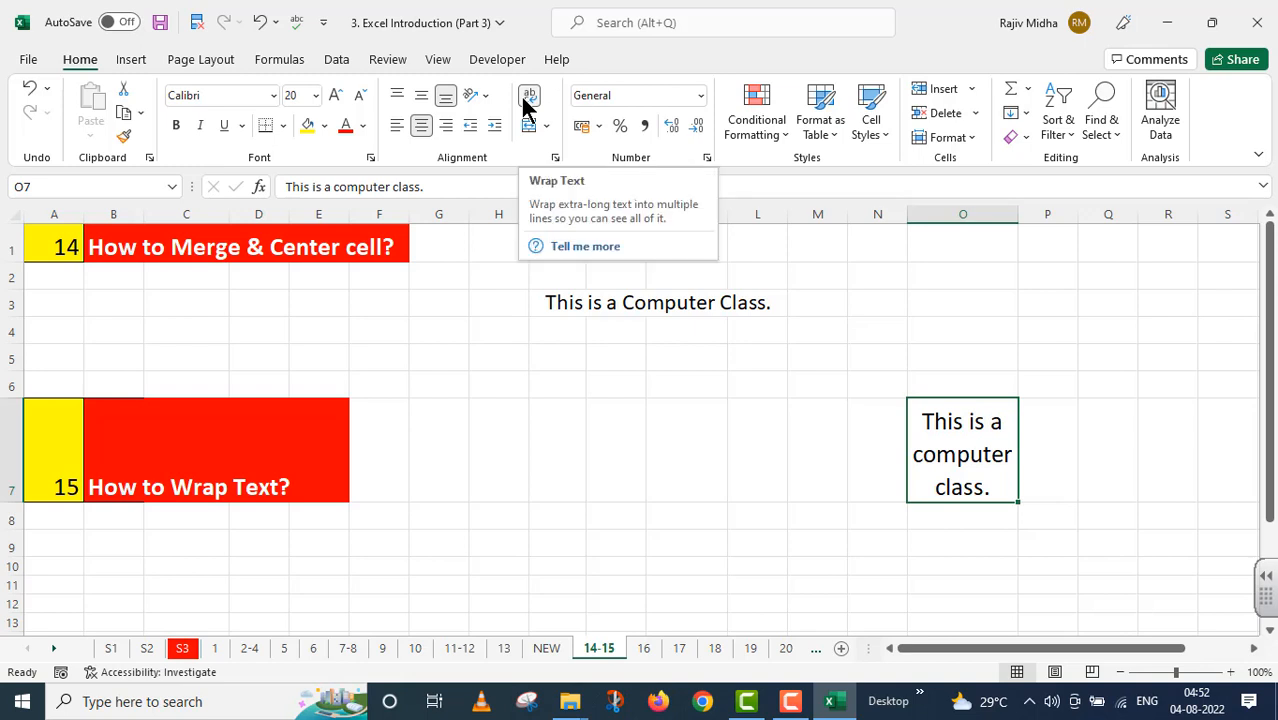
On sheet 16, fill cell I6 with standard blue and cell J7 with standard green
click(644, 650)
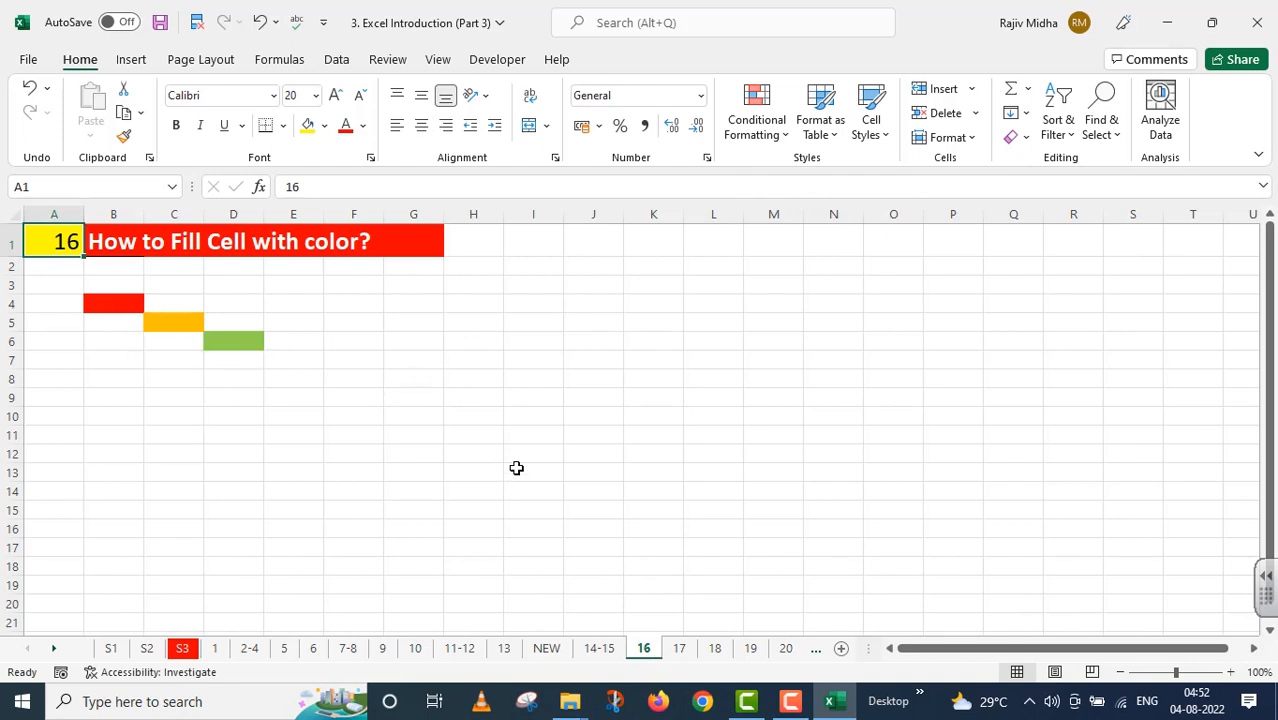
click(529, 340)
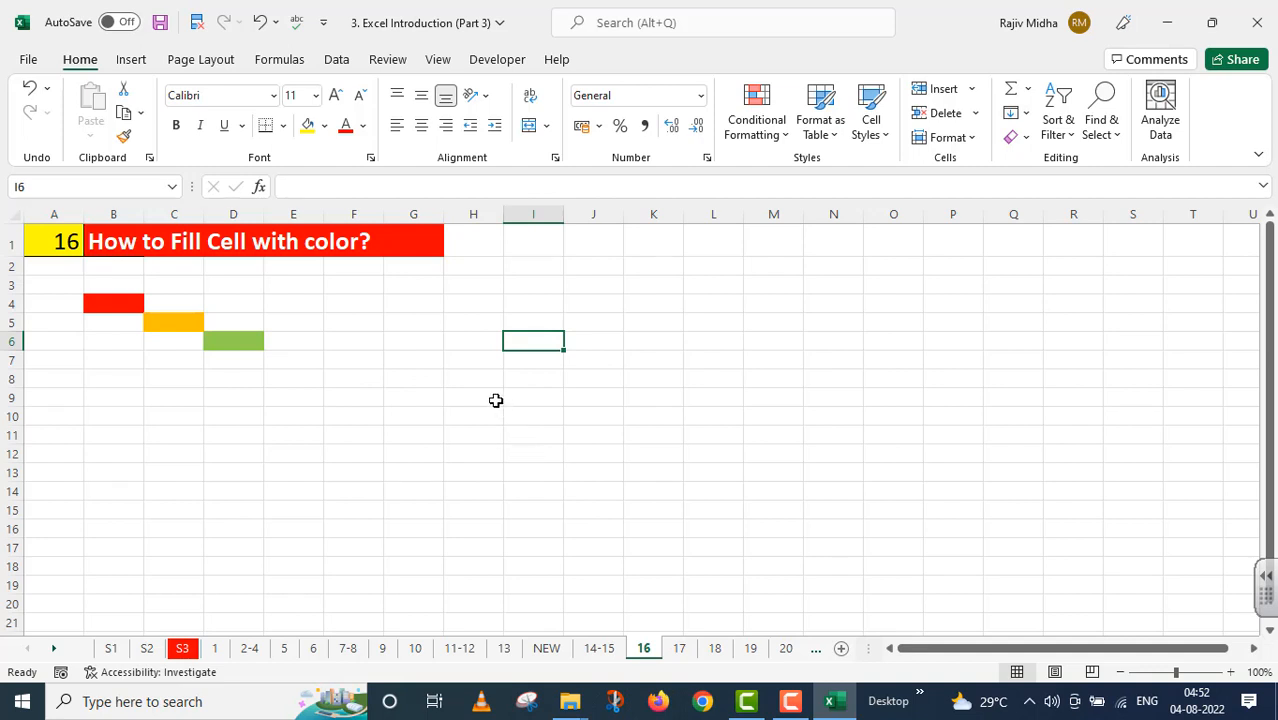
click(324, 127)
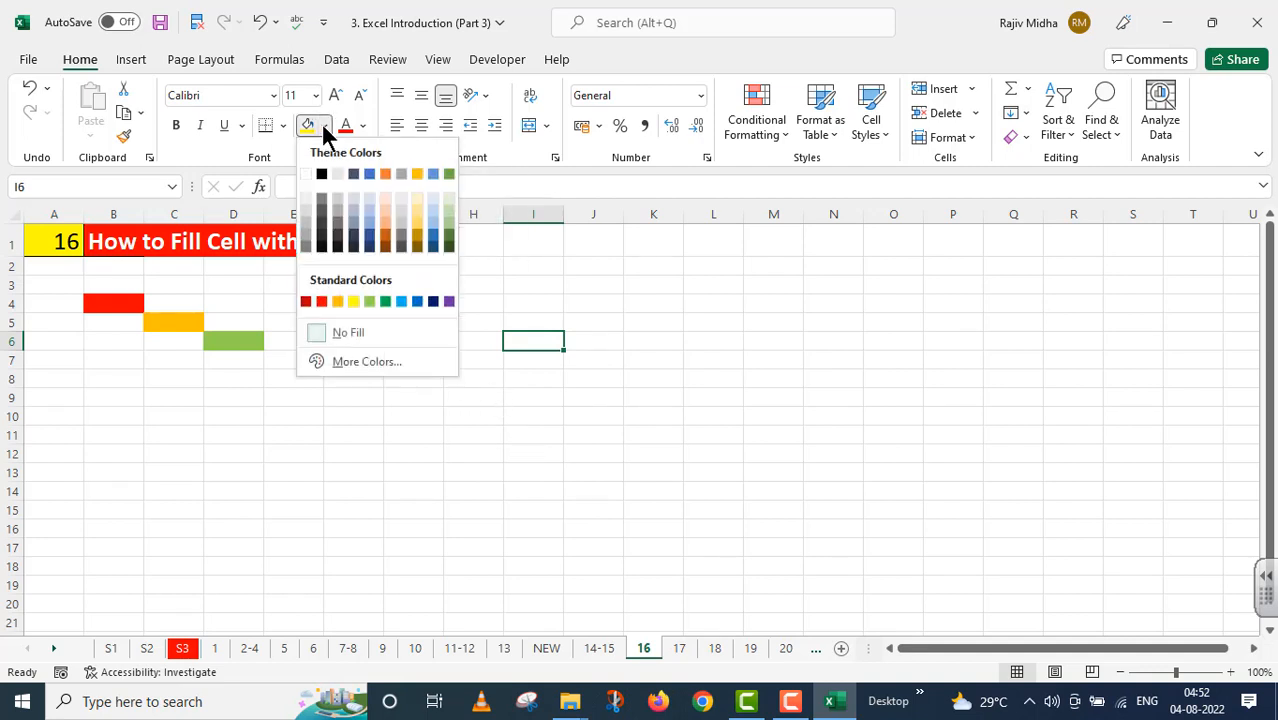
click(418, 301)
click(588, 358)
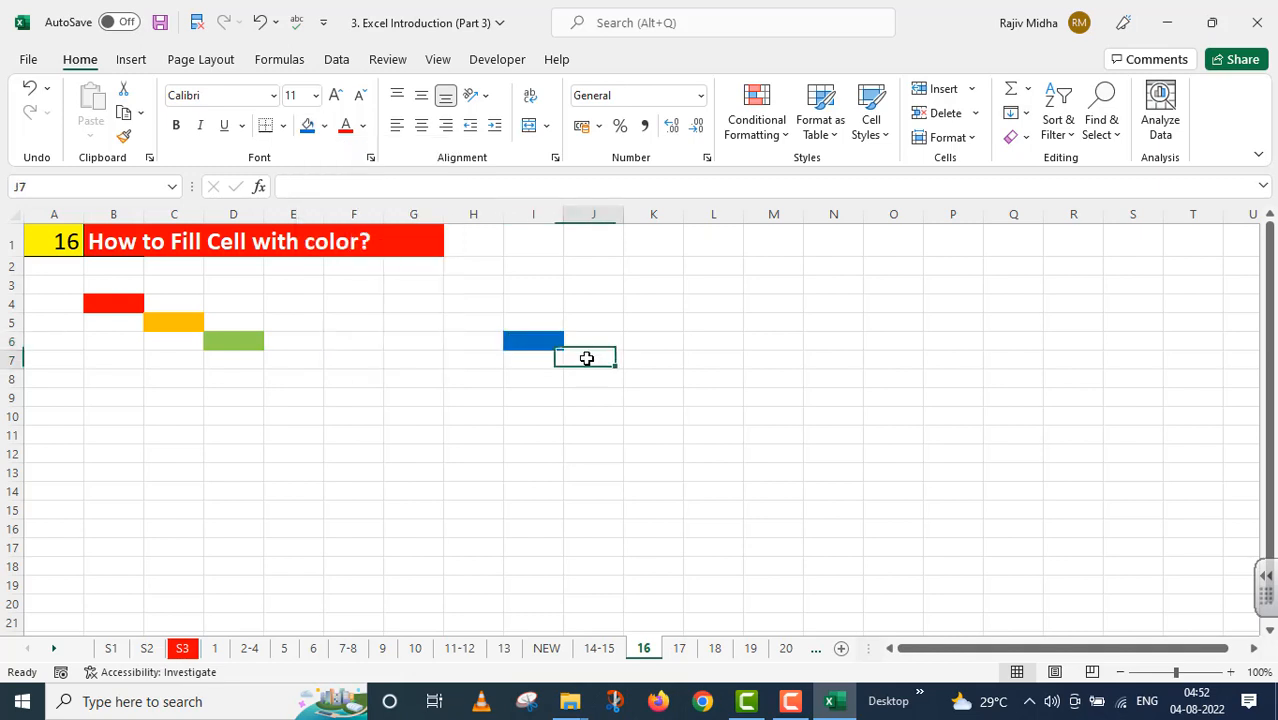
click(324, 127)
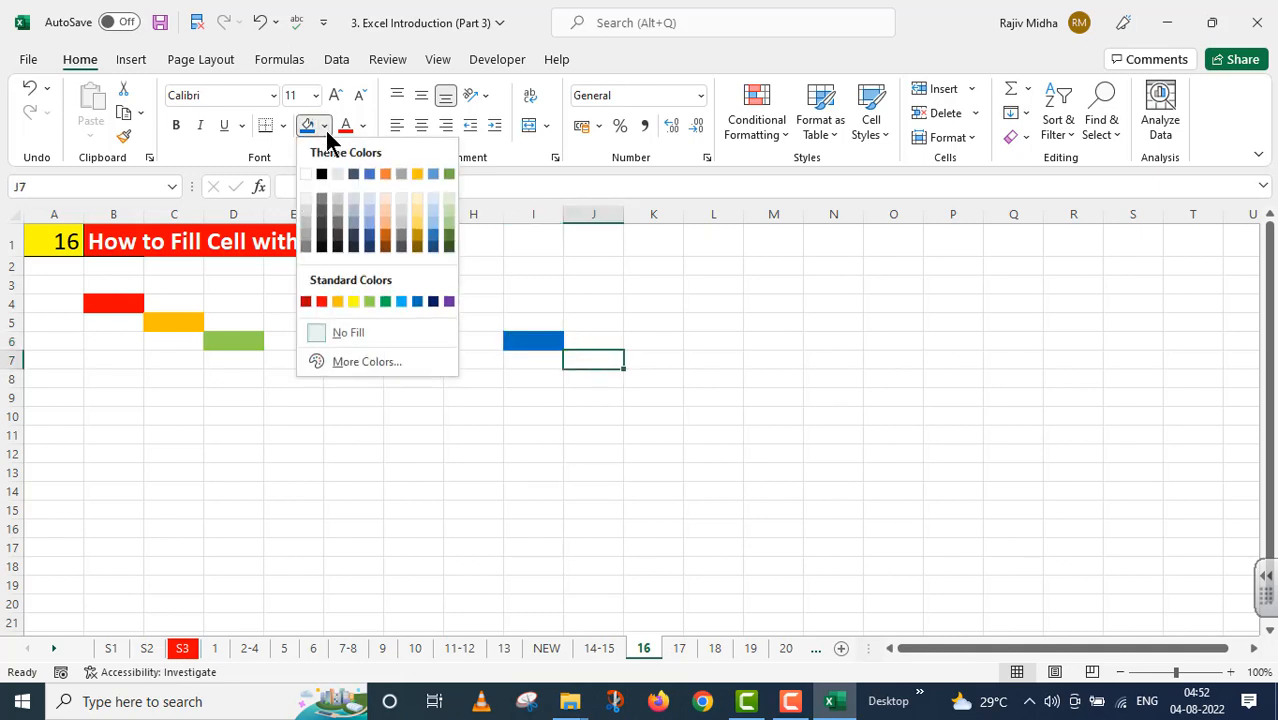
click(385, 301)
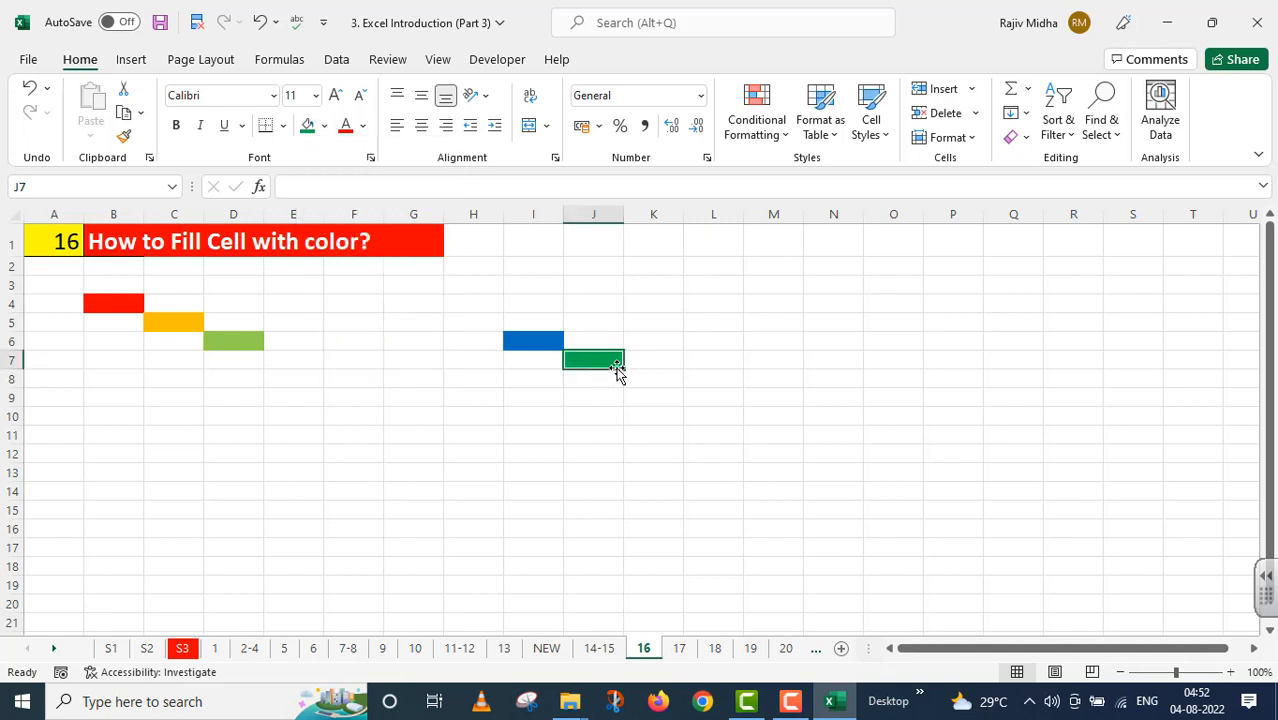
Fill cell K8 with standard red and cell L9 with standard orange
click(641, 378)
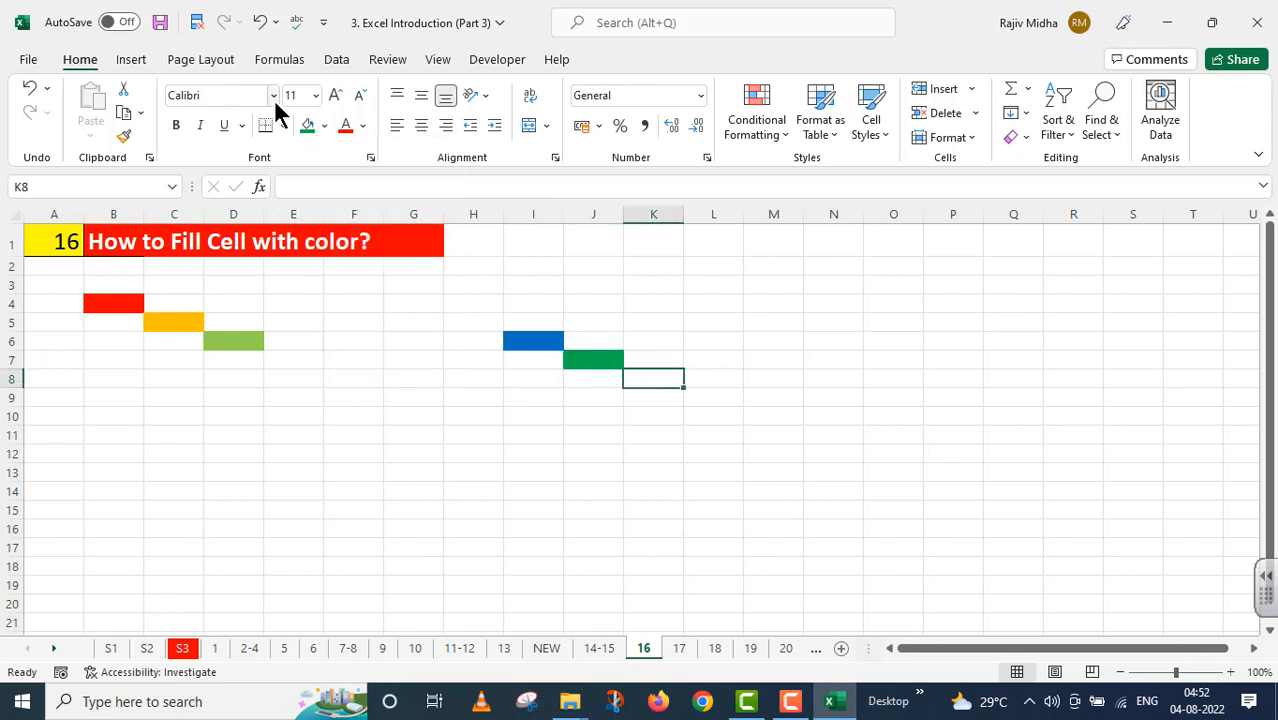
click(322, 126)
click(321, 301)
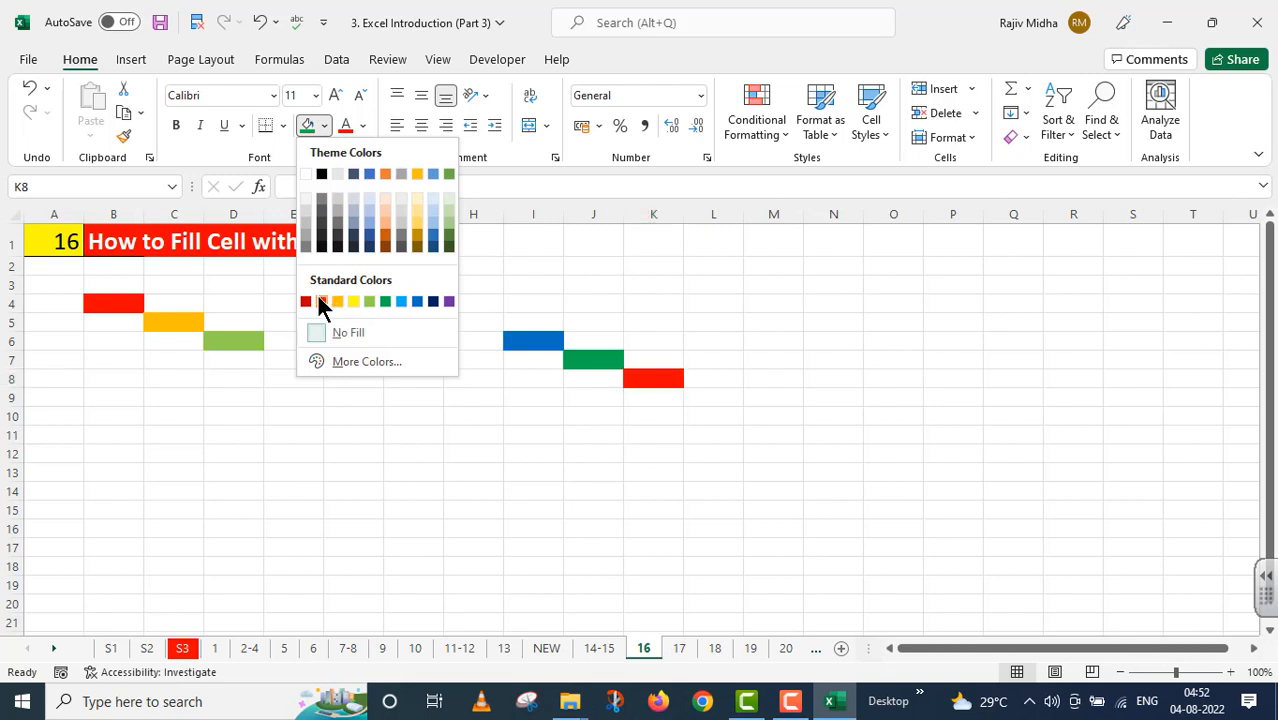
click(713, 397)
click(324, 127)
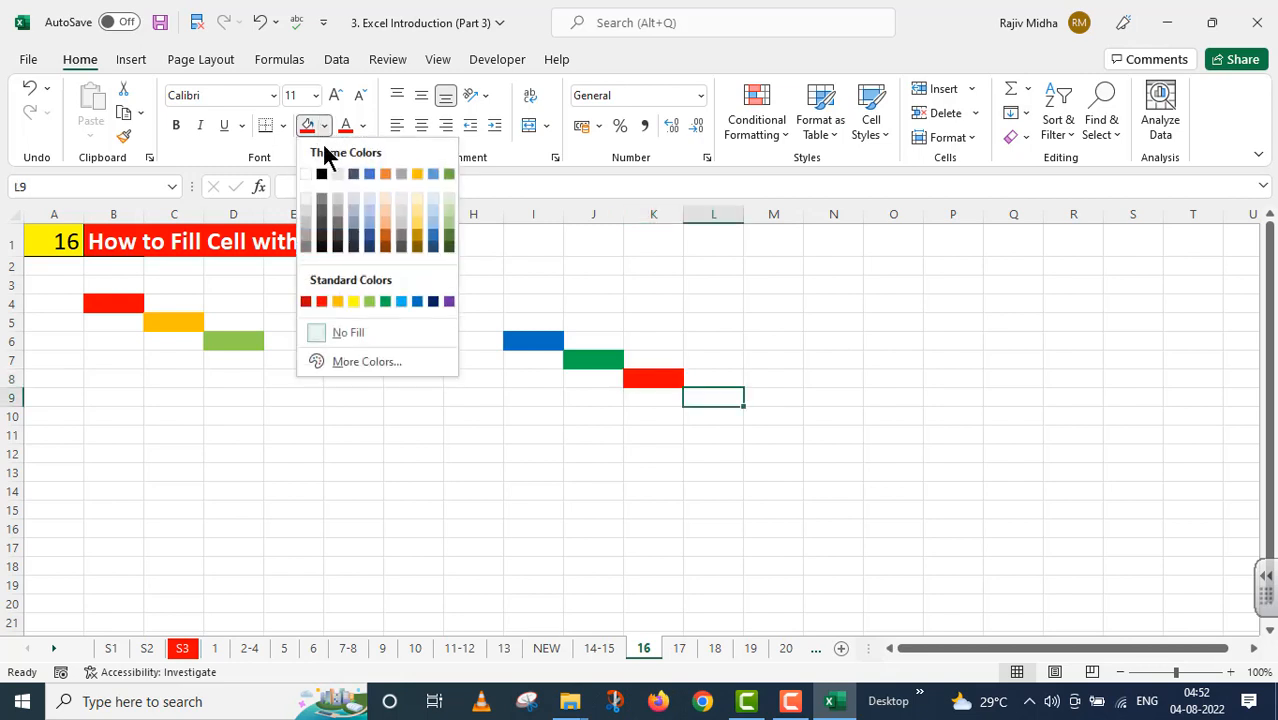
click(337, 301)
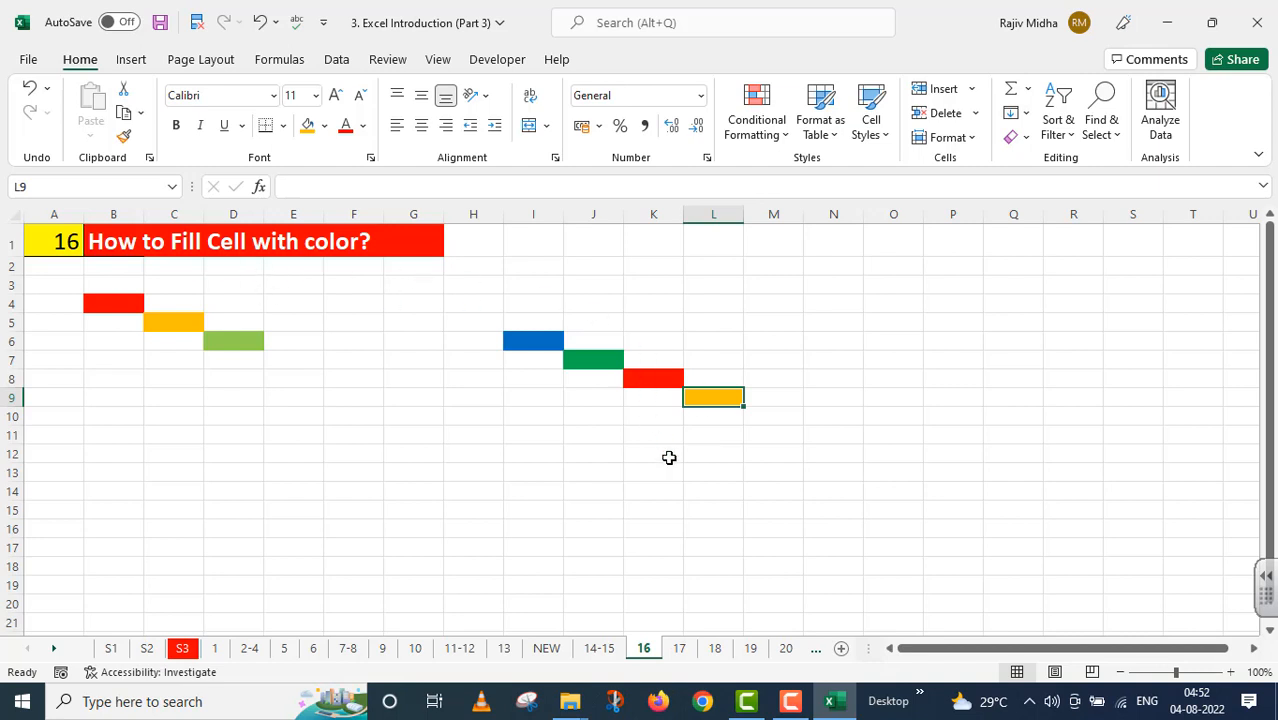
On sheet 17, apply All Borders to the number table in C5:G12
click(680, 650)
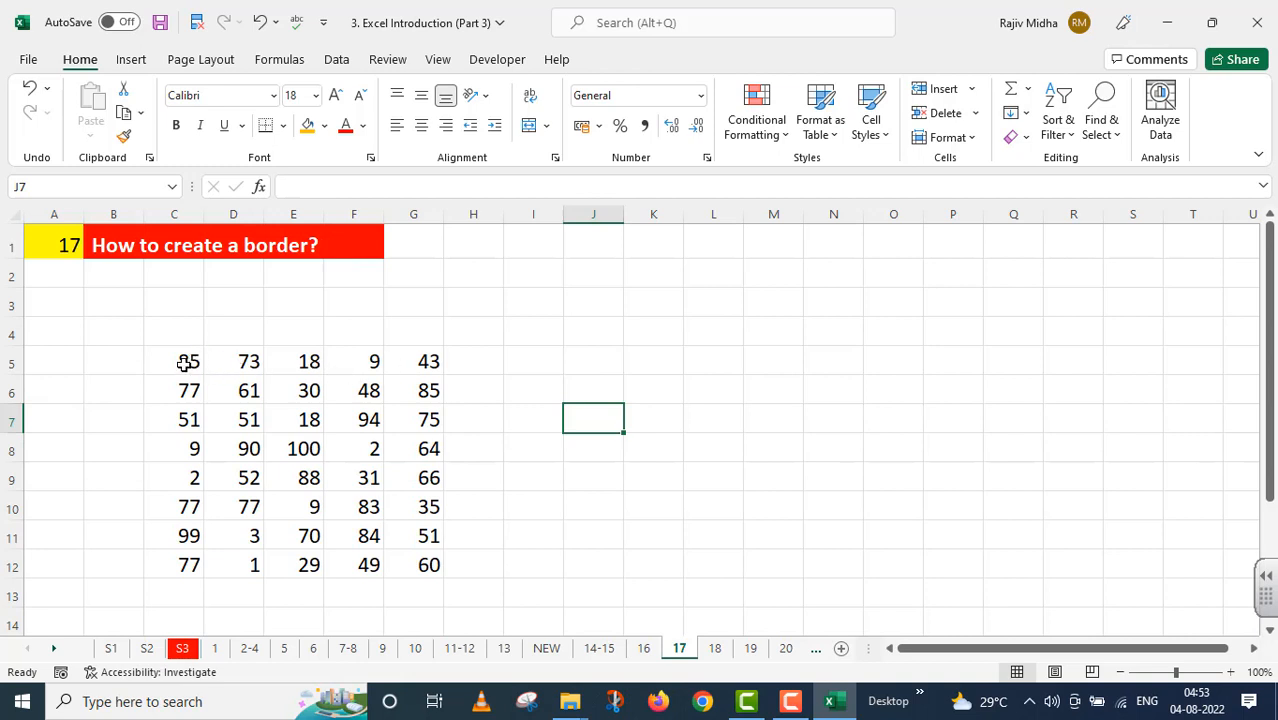
drag(186, 362, 428, 566)
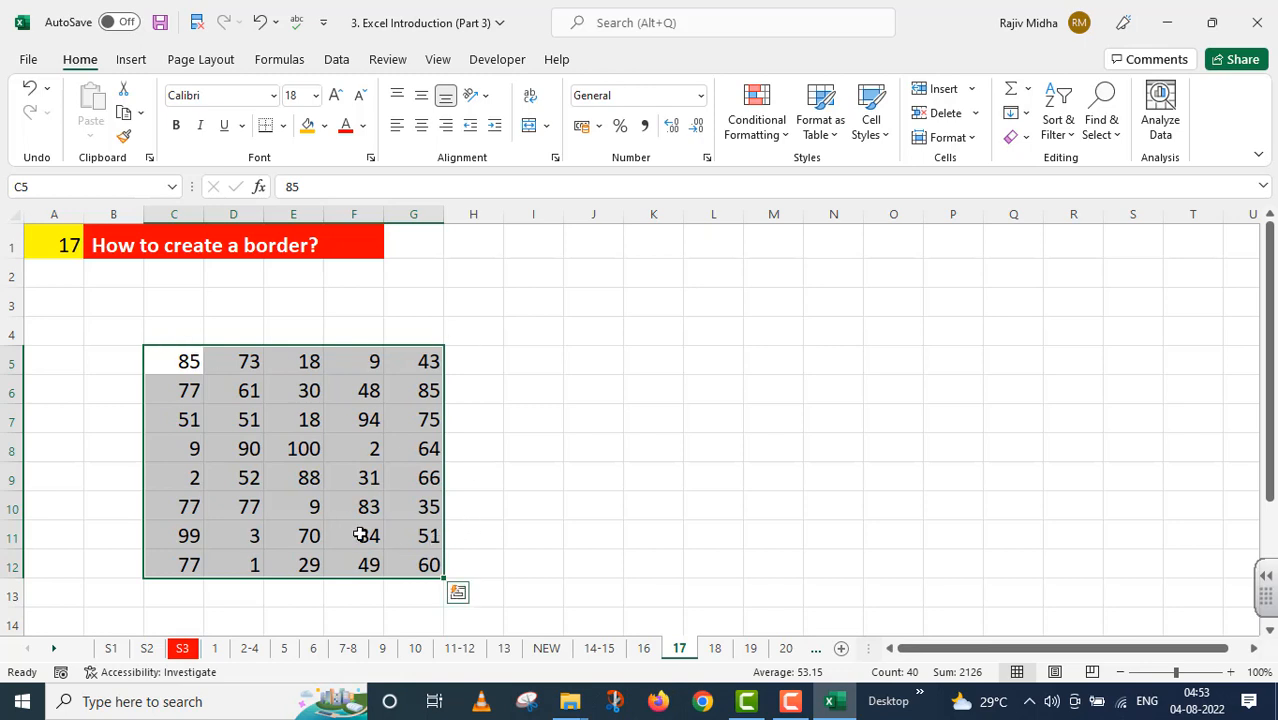
click(285, 128)
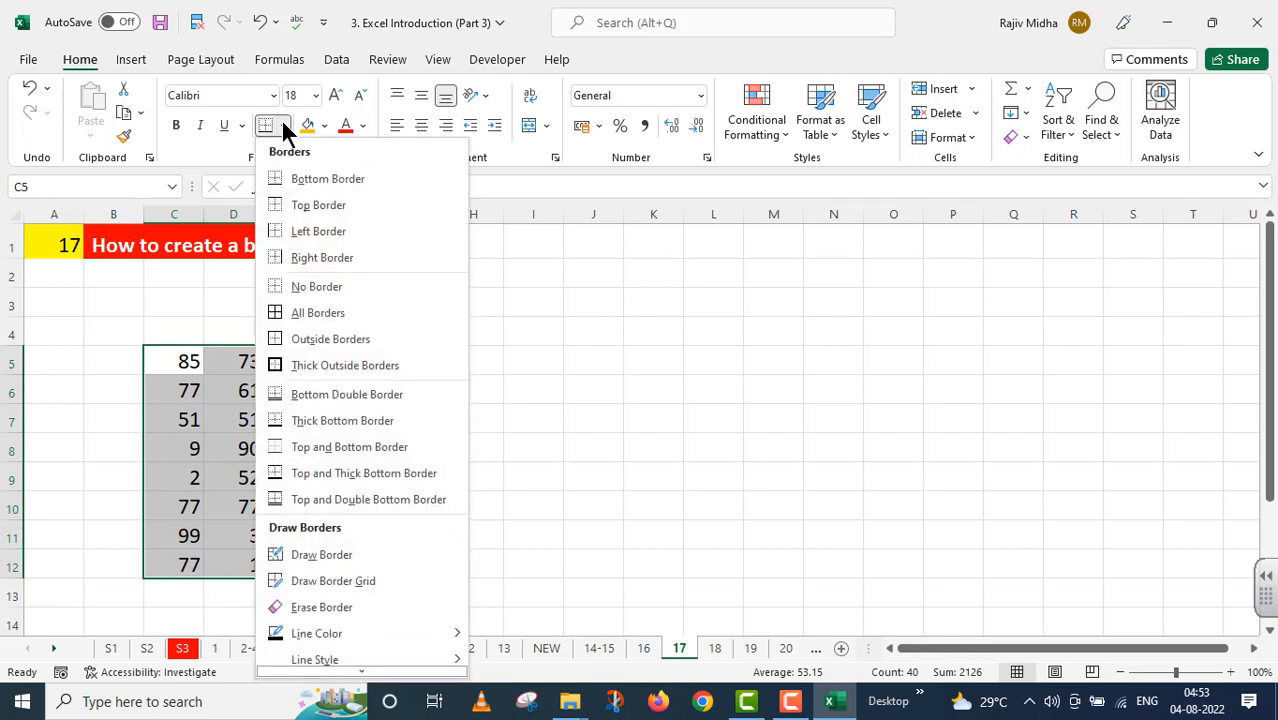
click(308, 313)
click(606, 362)
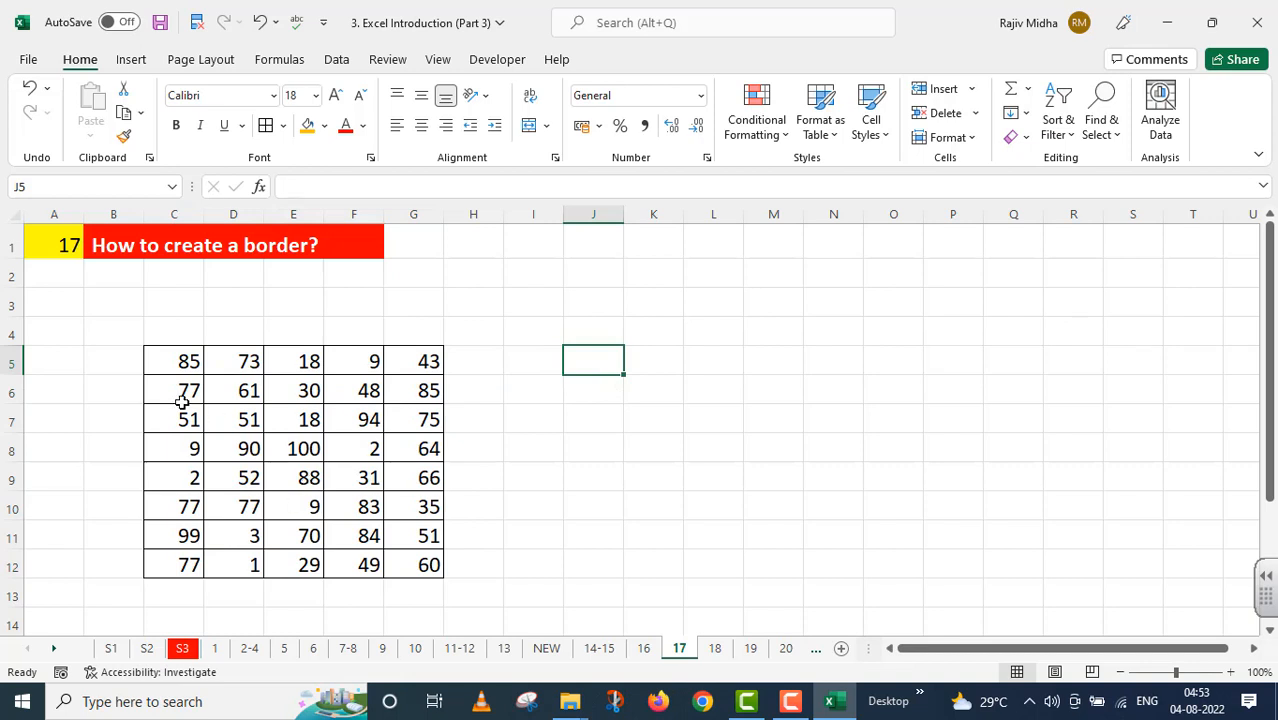
Add Thick Outside Borders around the number table in C5:G12
drag(188, 360, 420, 565)
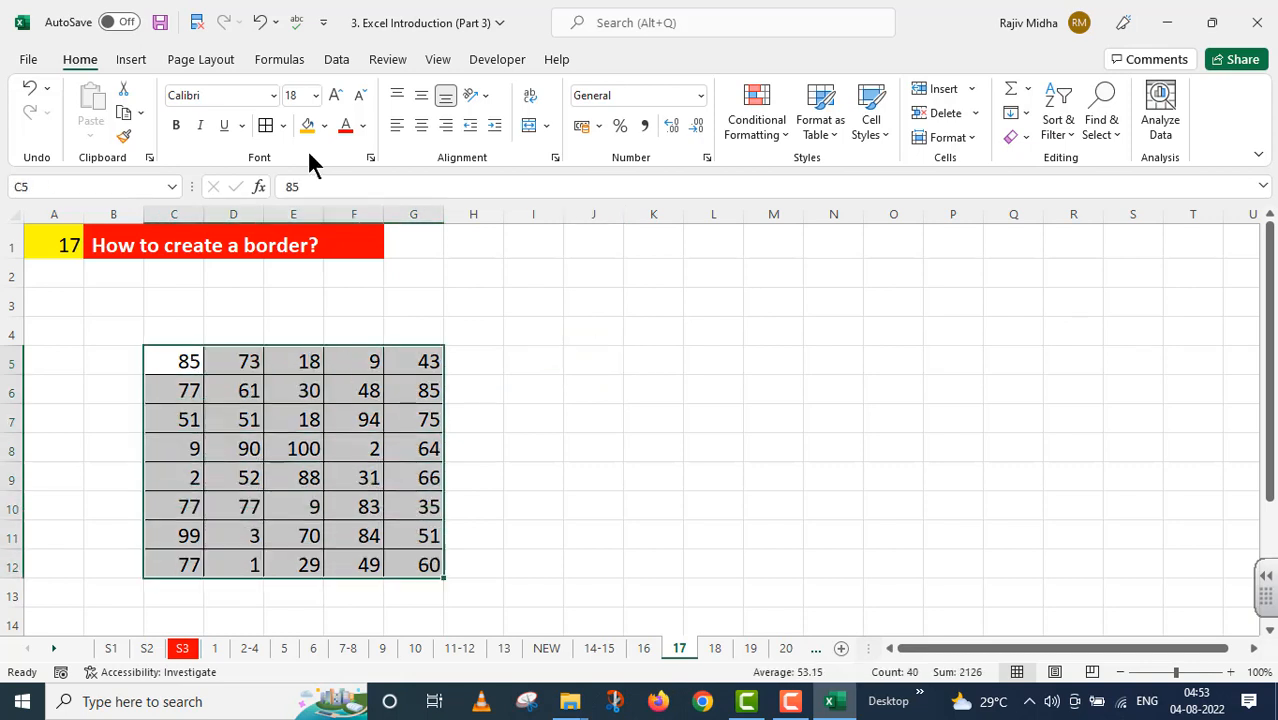
click(282, 125)
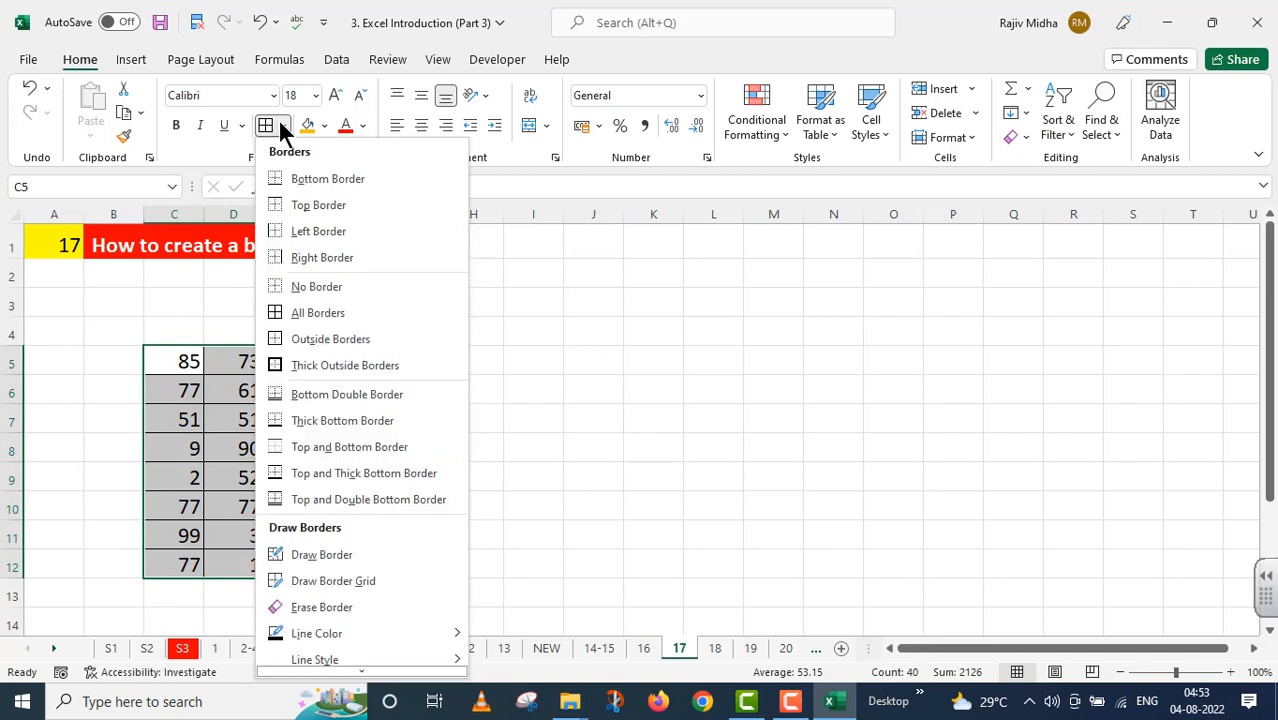
click(310, 366)
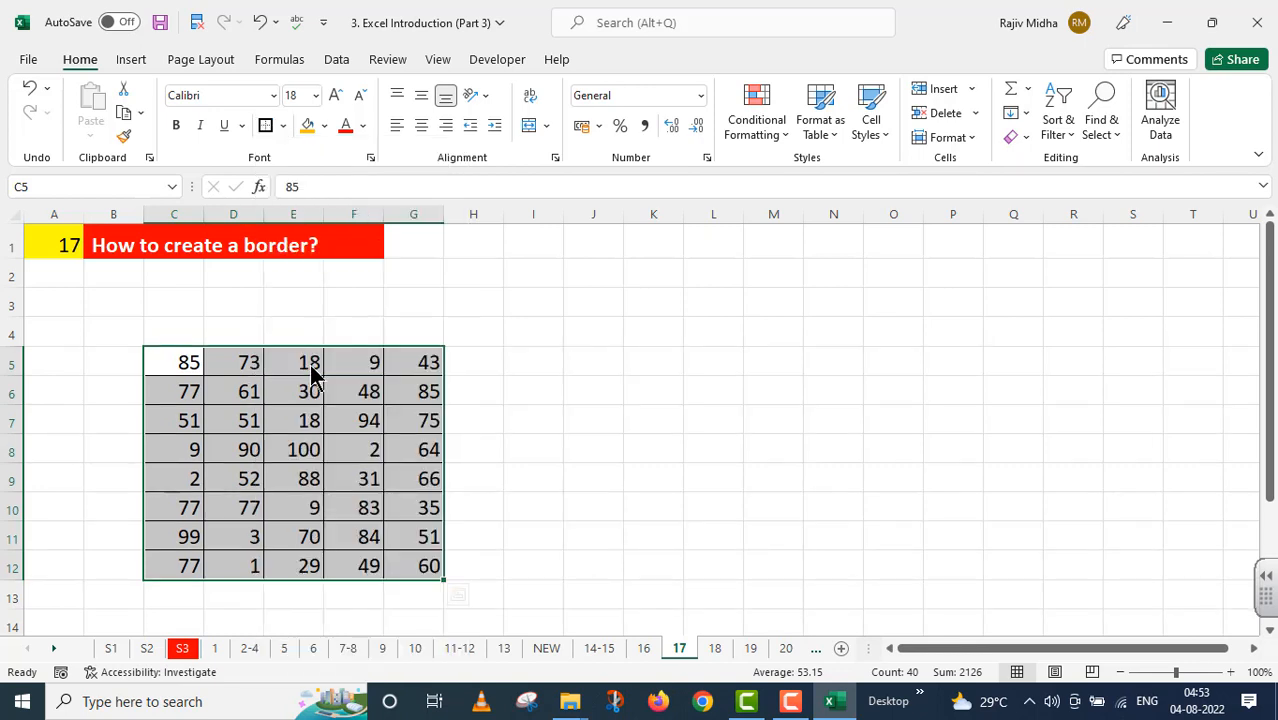
click(618, 367)
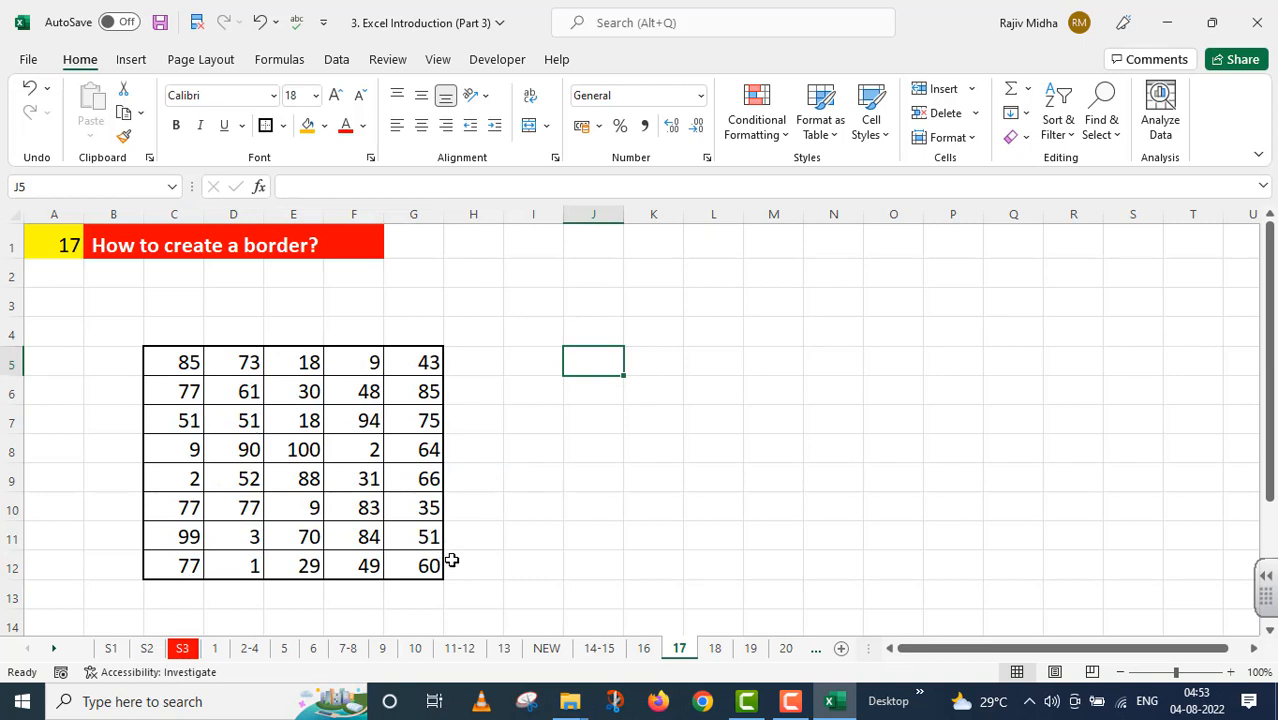
Remove all borders from the number table in C5:G12 with No Border
drag(170, 358, 432, 566)
click(283, 125)
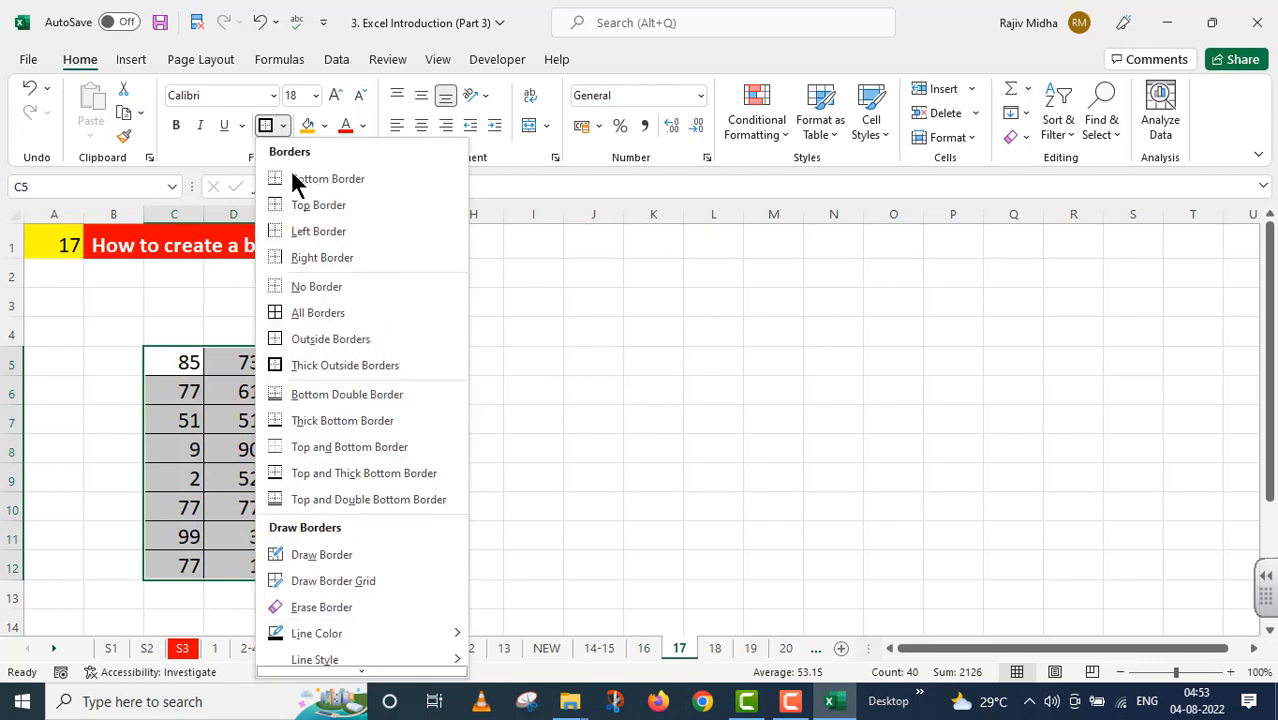
click(309, 284)
click(612, 333)
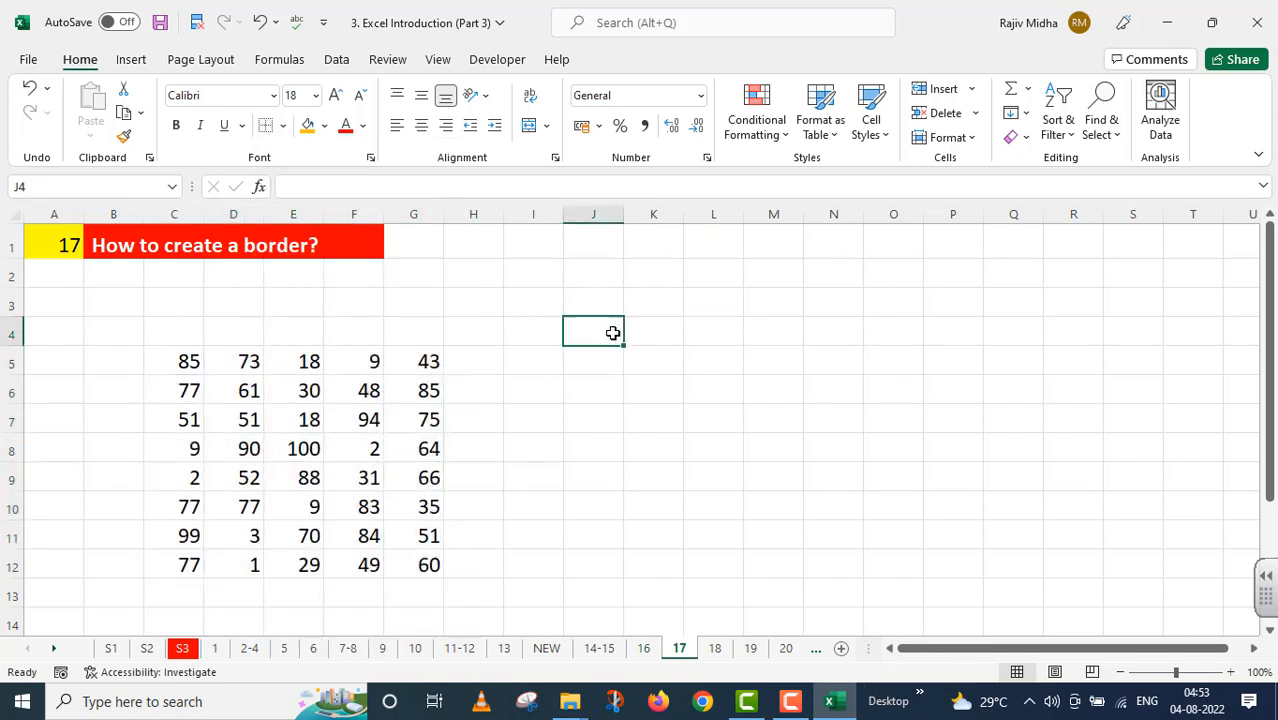
Apply only Thick Outside Borders to the unbordered table in C5:G12 and look over the other border options
drag(200, 357, 436, 564)
click(283, 125)
click(310, 361)
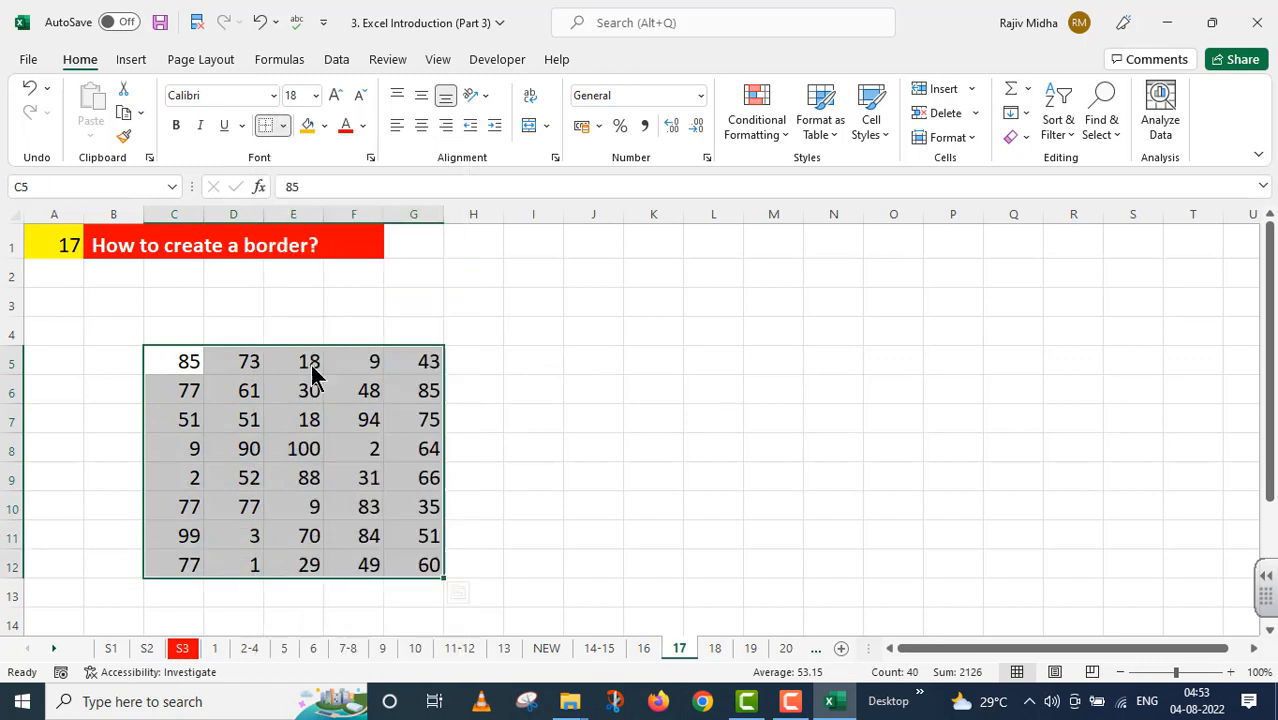
click(548, 360)
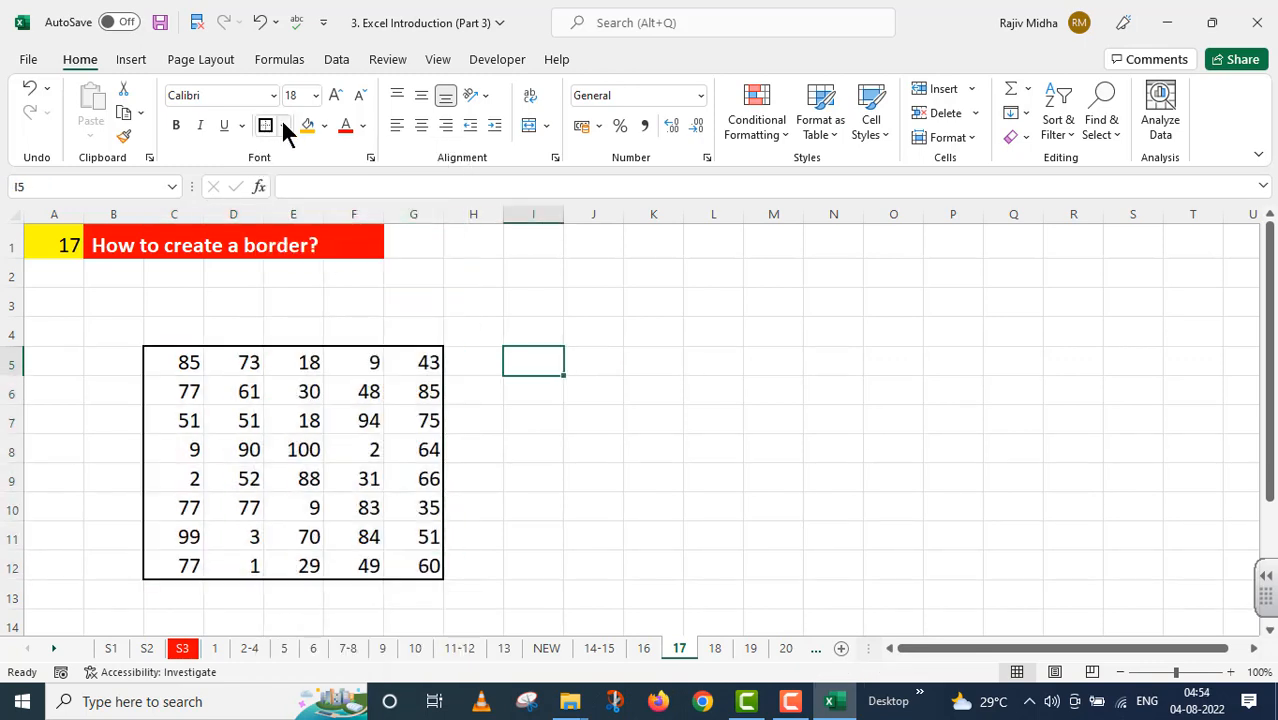
click(284, 126)
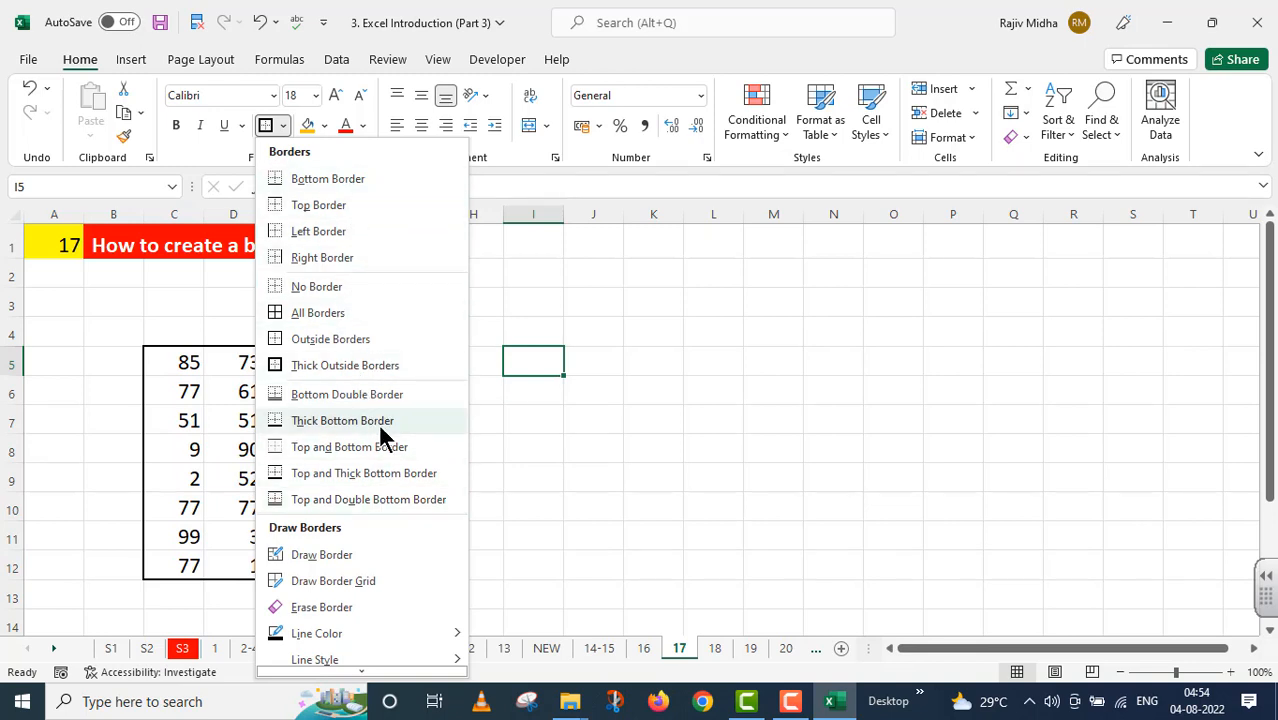
click(560, 462)
On sheet 18, rotate Text 1 in cell D3 with the Angle Counterclockwise orientation
click(715, 648)
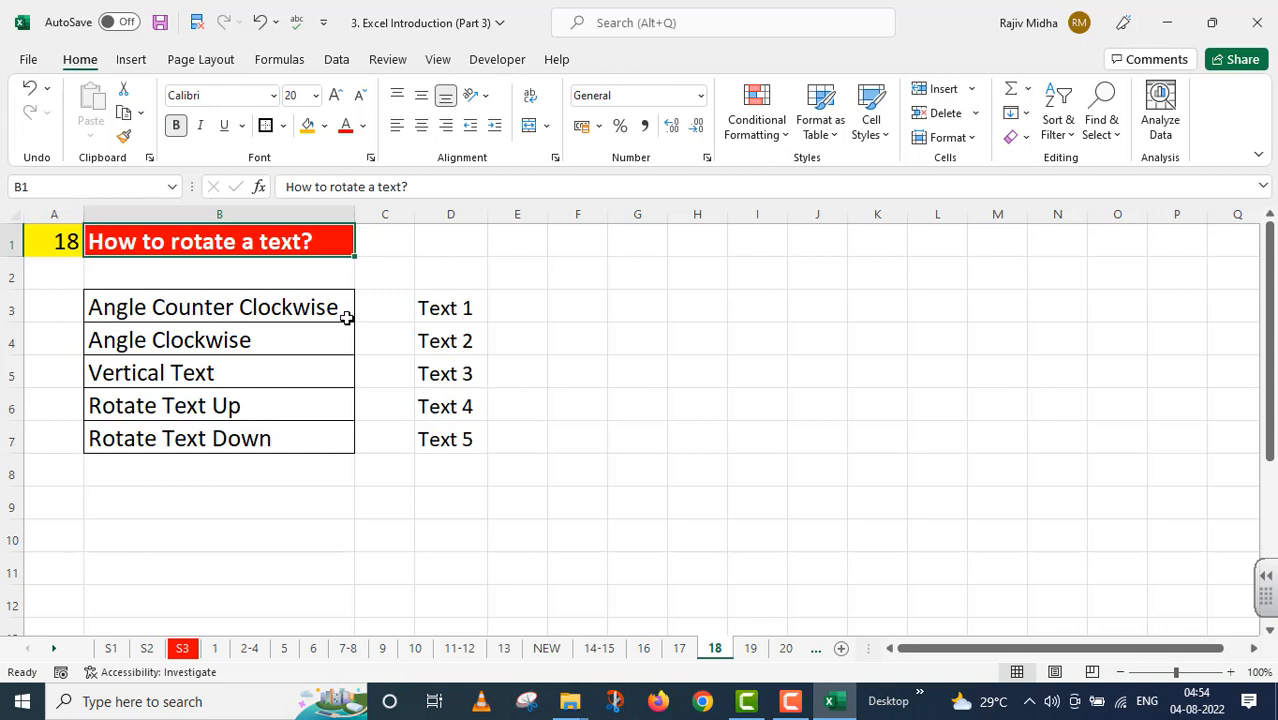
click(441, 311)
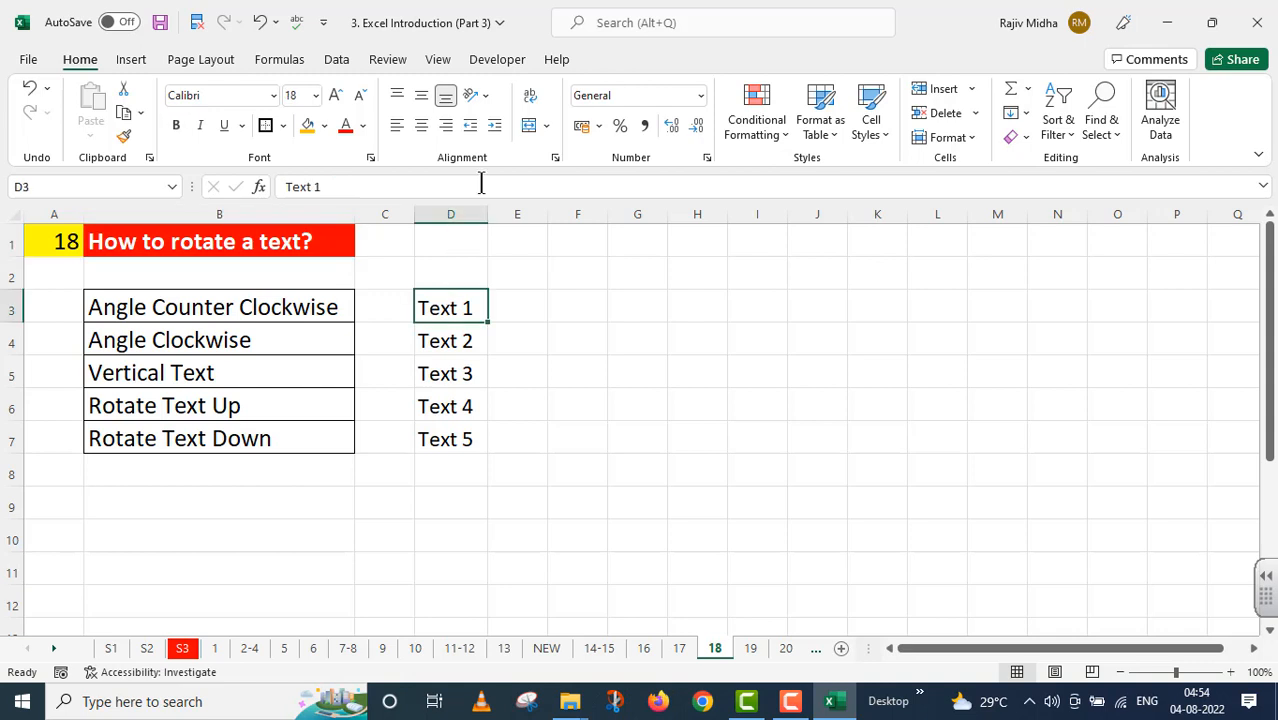
click(482, 97)
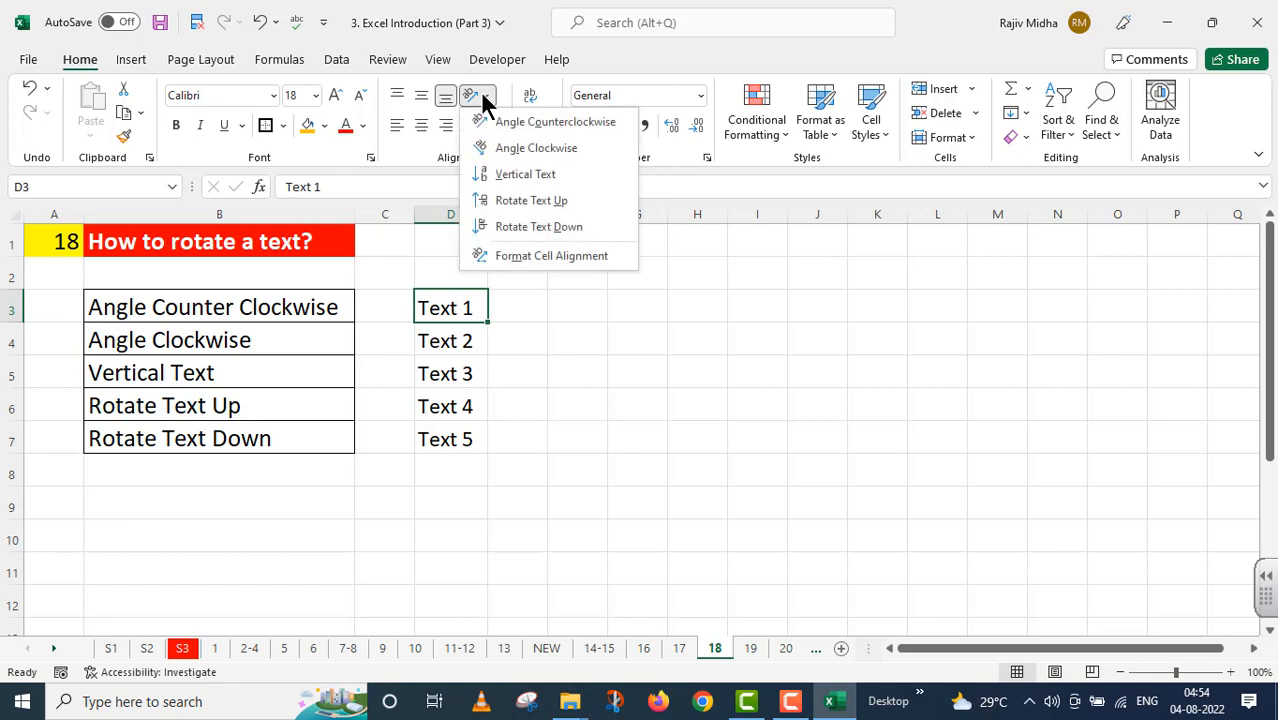
click(518, 128)
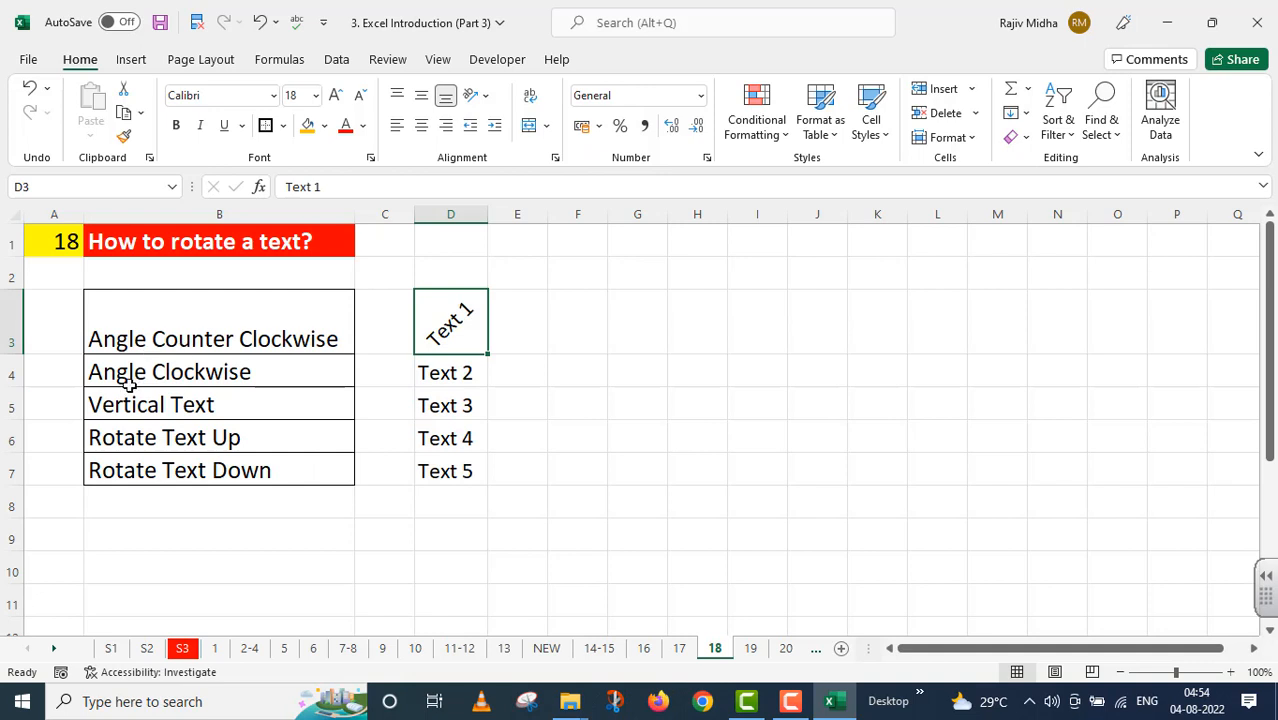
Rotate Text 2 in cell D4 with Angle Clockwise and set Text 3 in cell D5 to Vertical Text
click(430, 372)
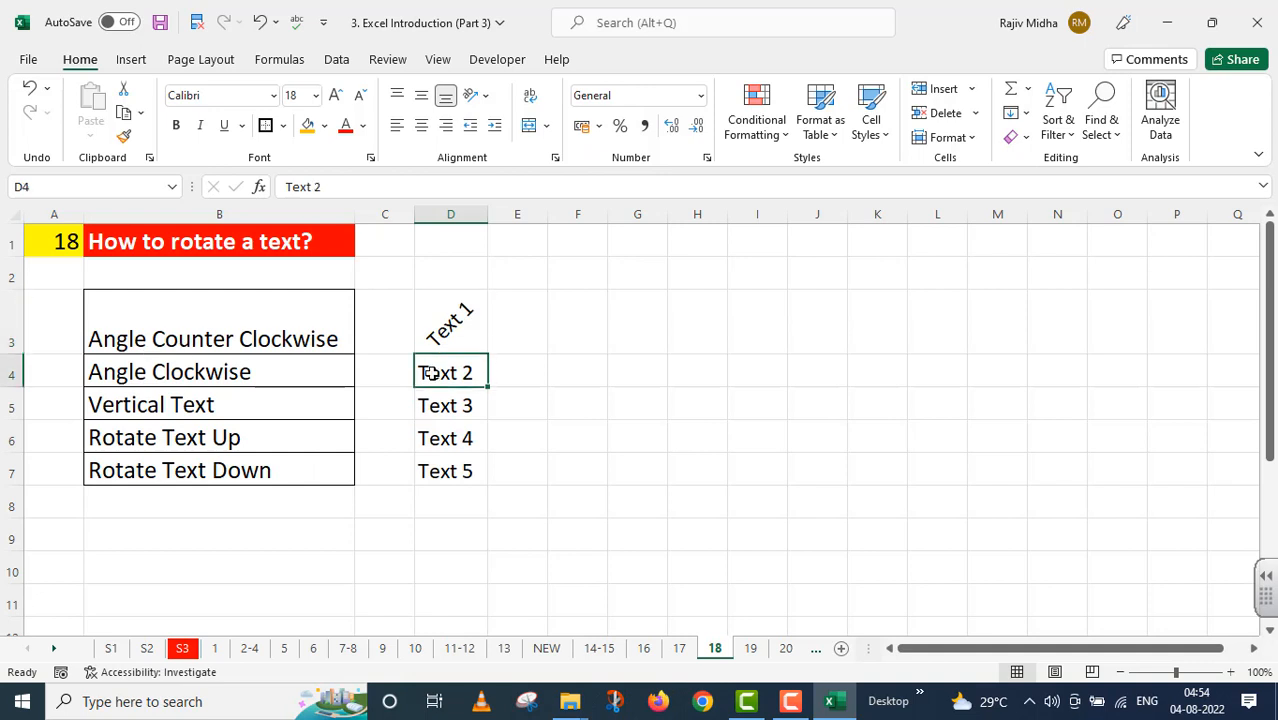
click(483, 98)
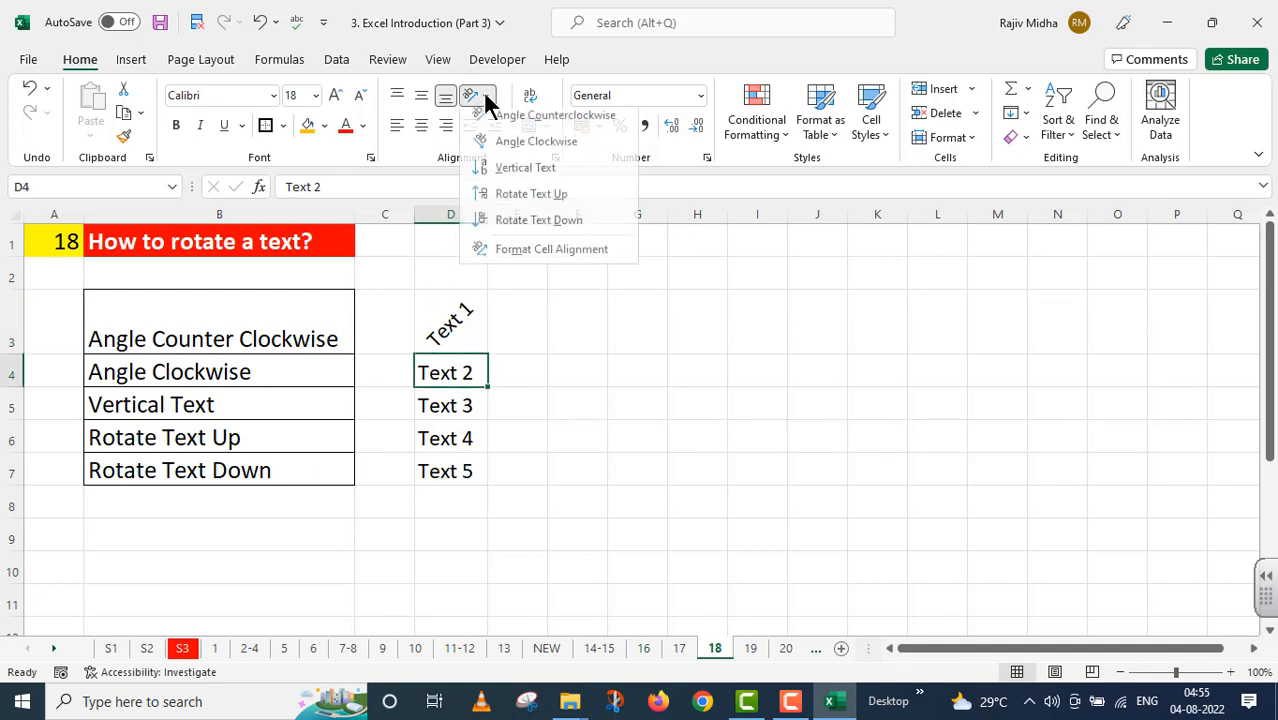
click(518, 150)
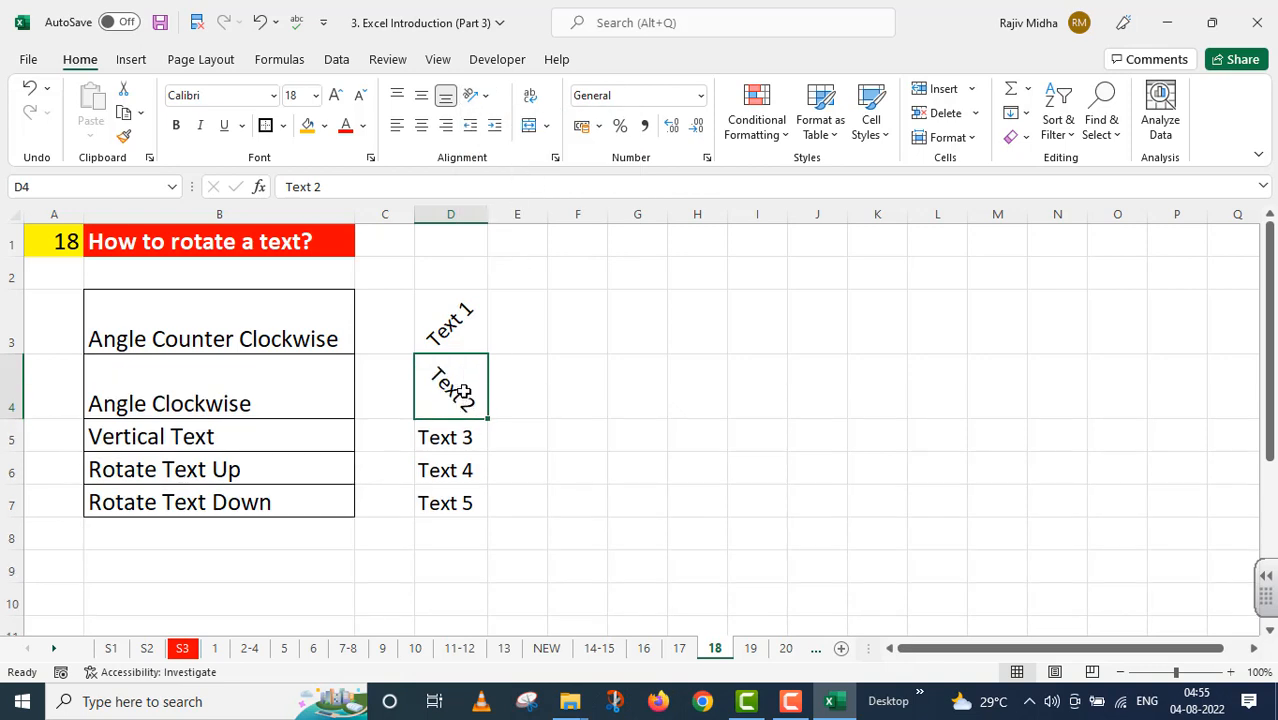
click(445, 440)
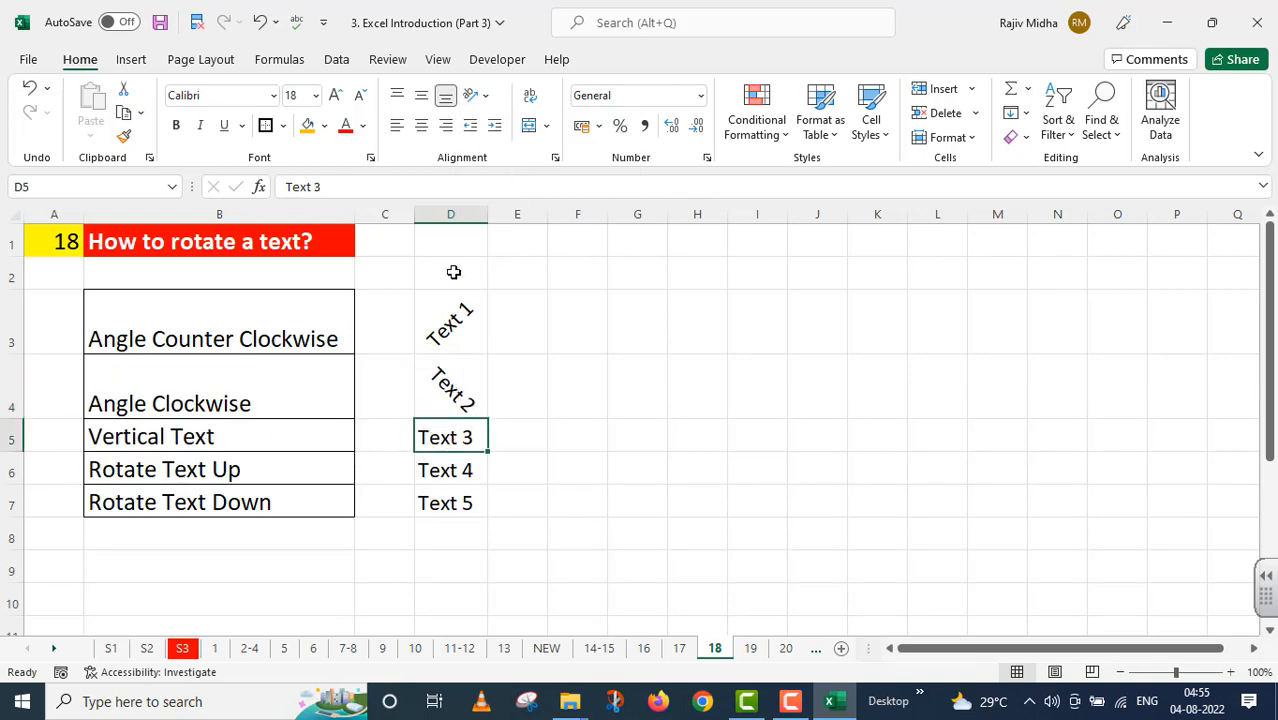
click(486, 97)
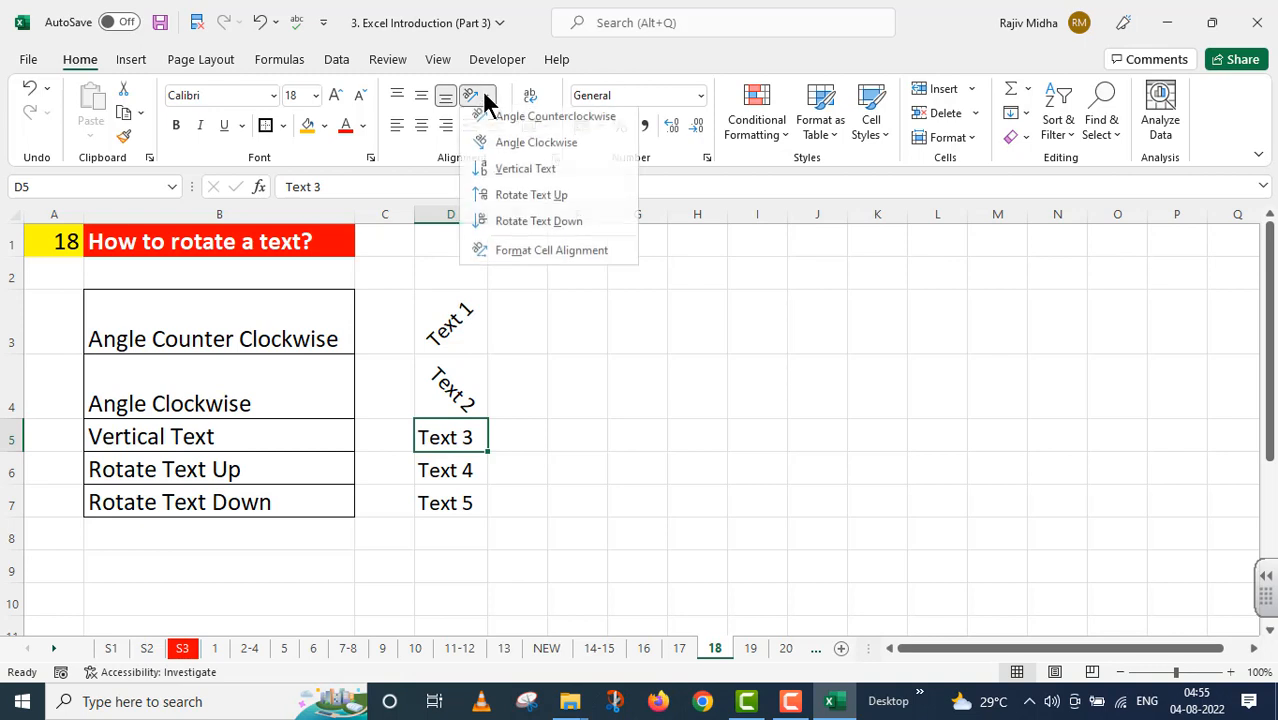
click(517, 176)
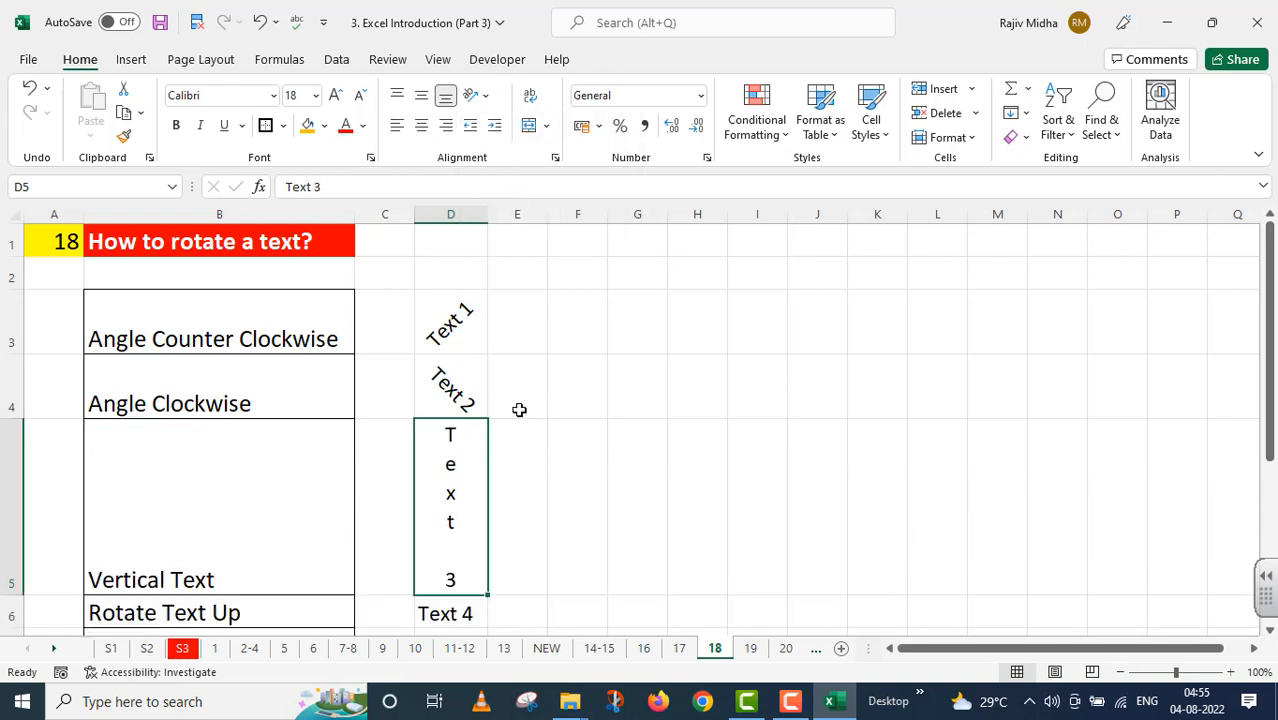
Apply Rotate Text Up to Text 4 in cell D6 and Rotate Text Down to Text 5 in cell D7
scroll(522, 405, down, 1)
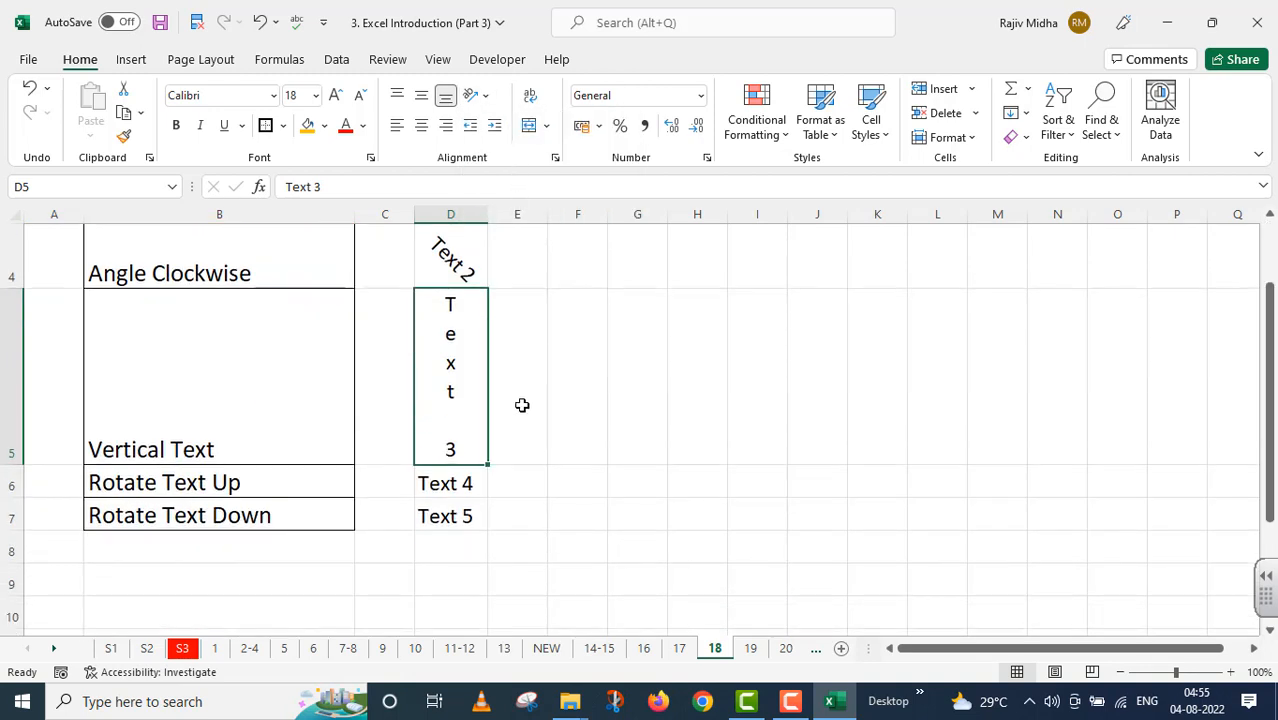
click(421, 481)
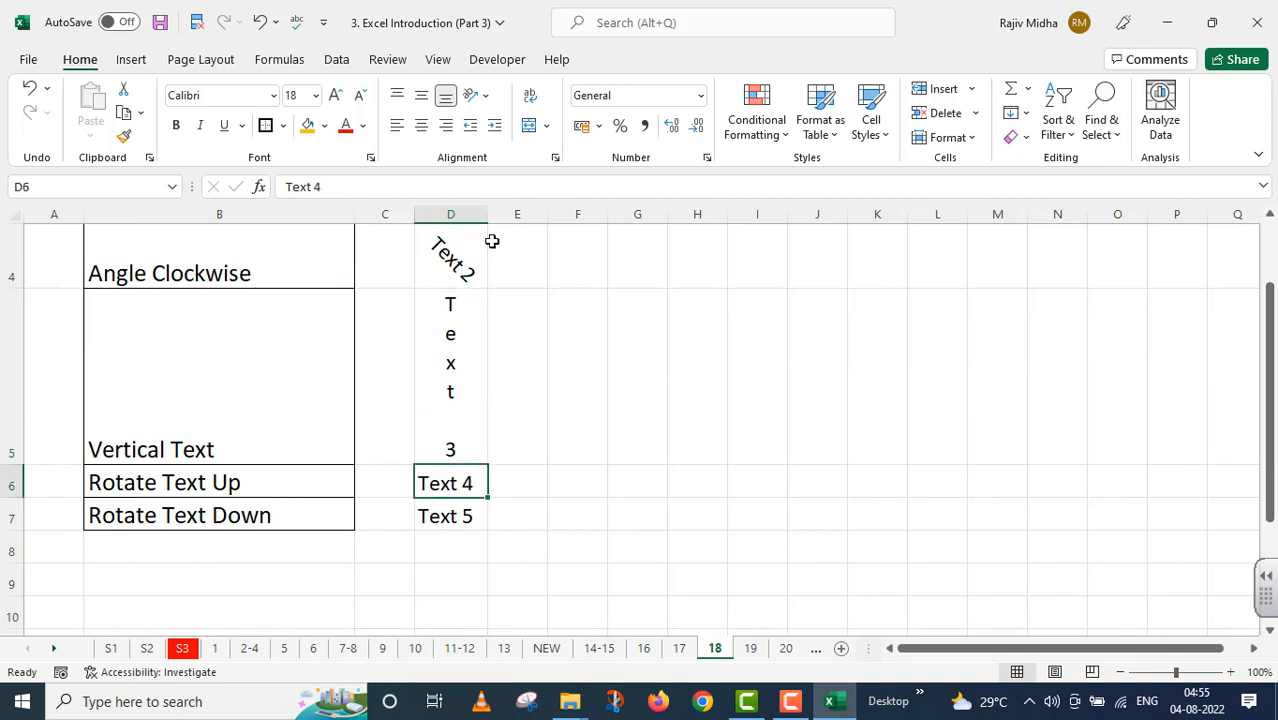
click(486, 98)
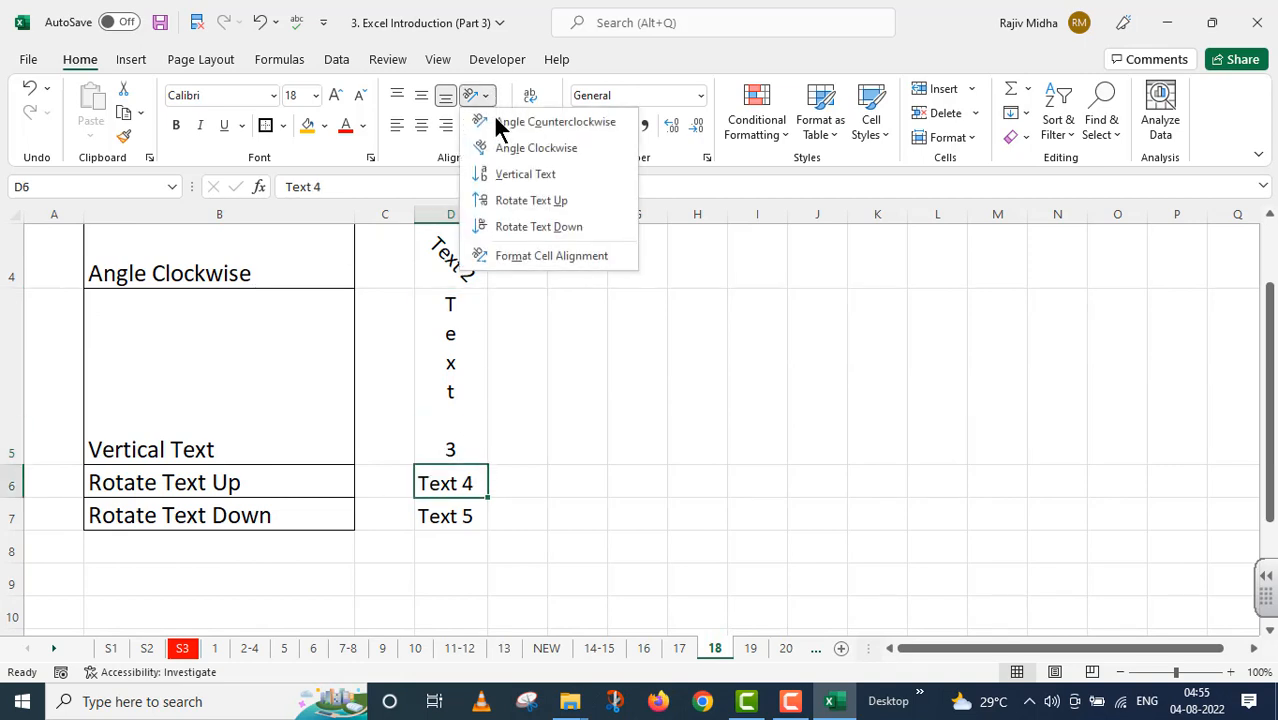
click(519, 202)
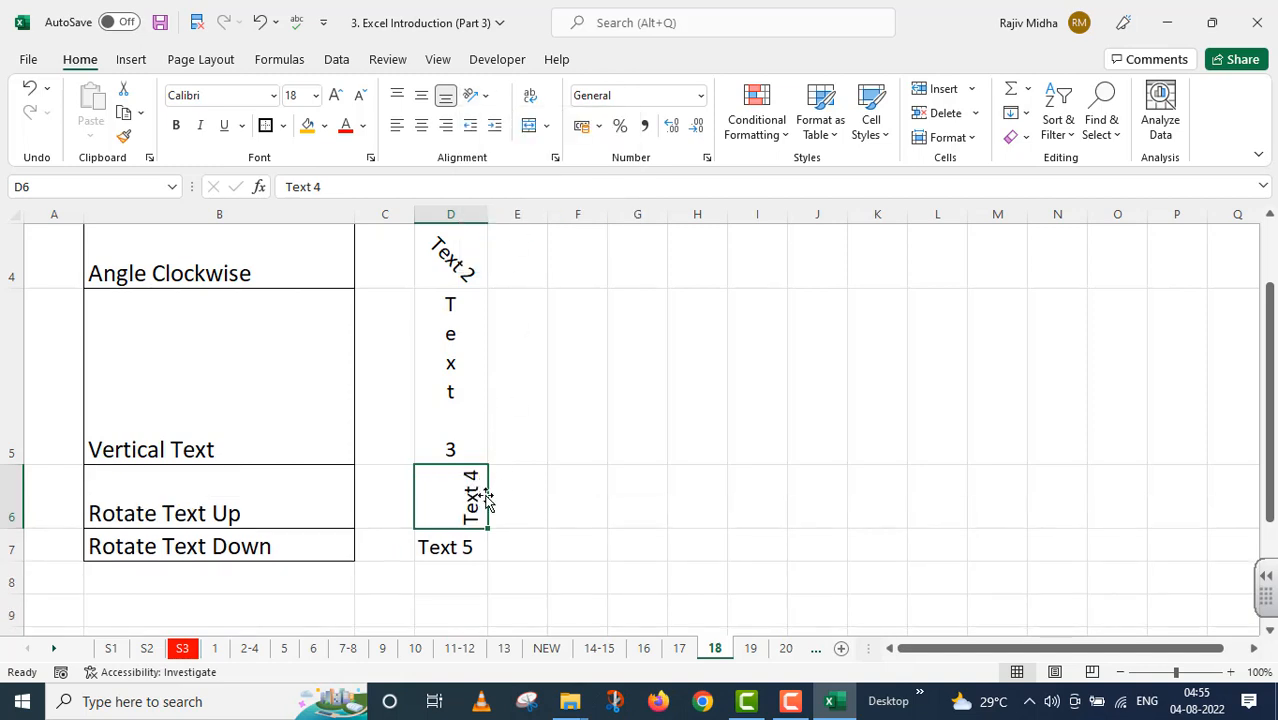
click(458, 541)
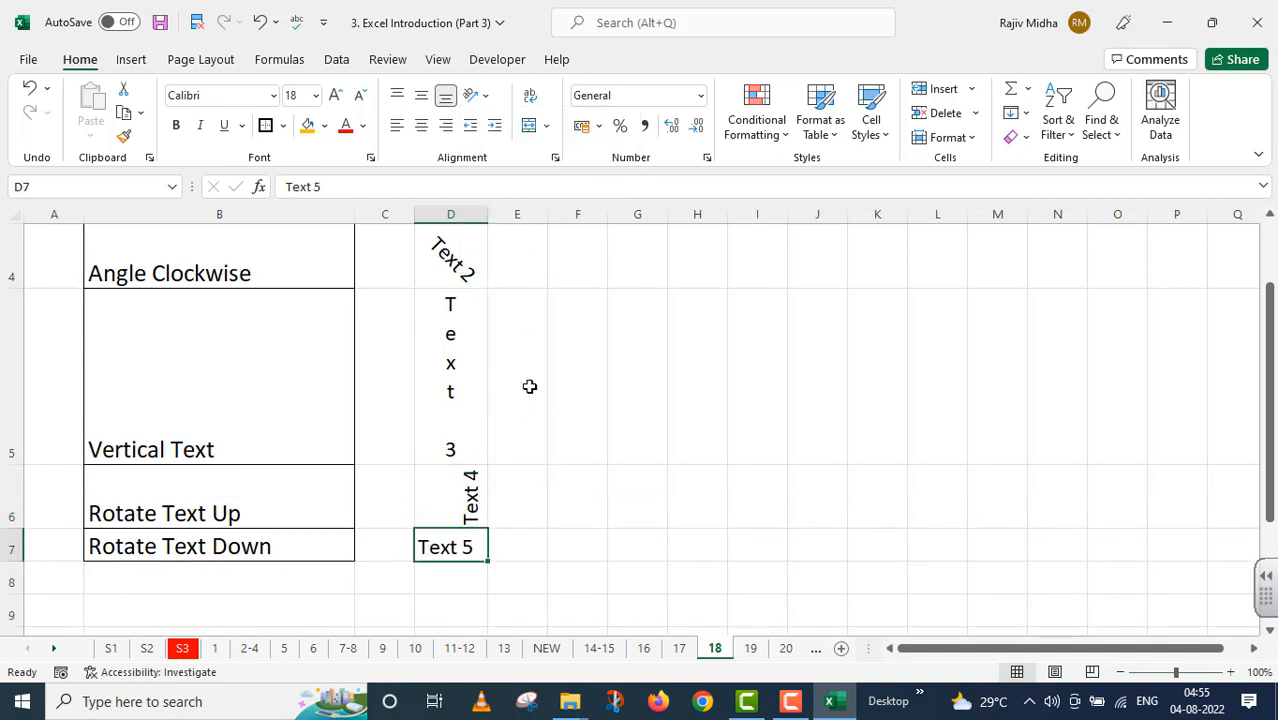
click(481, 93)
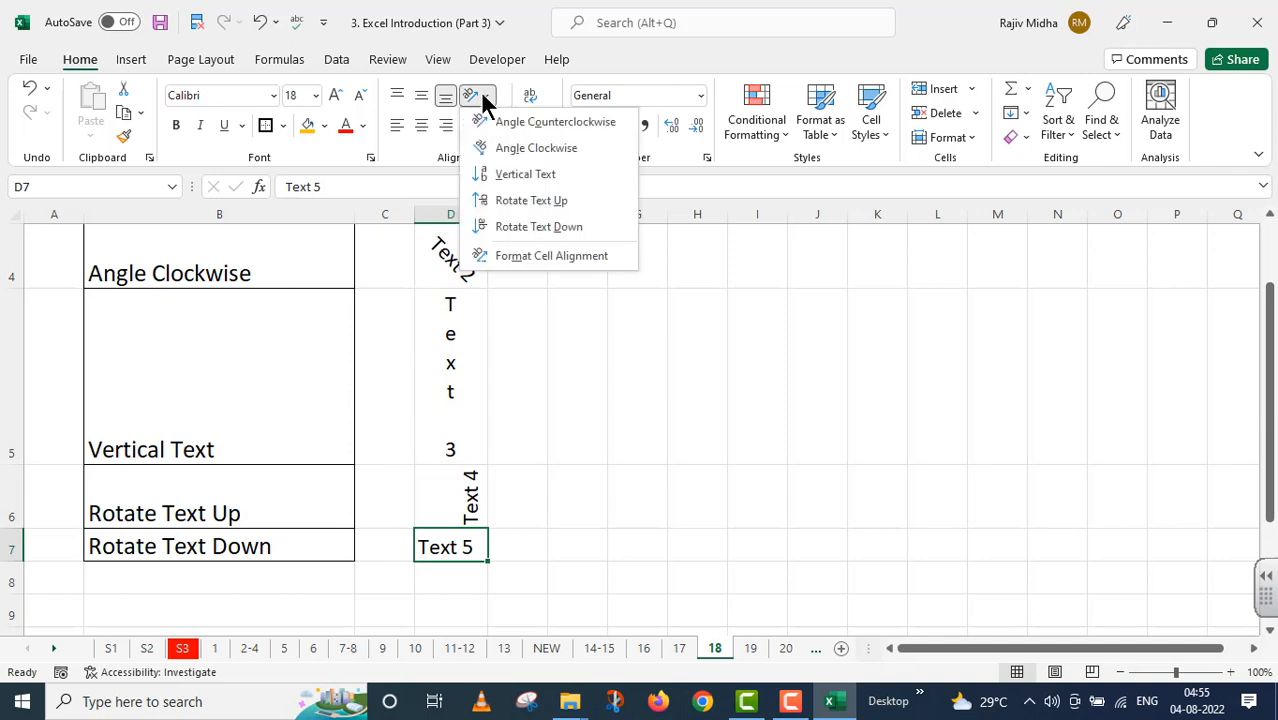
click(527, 228)
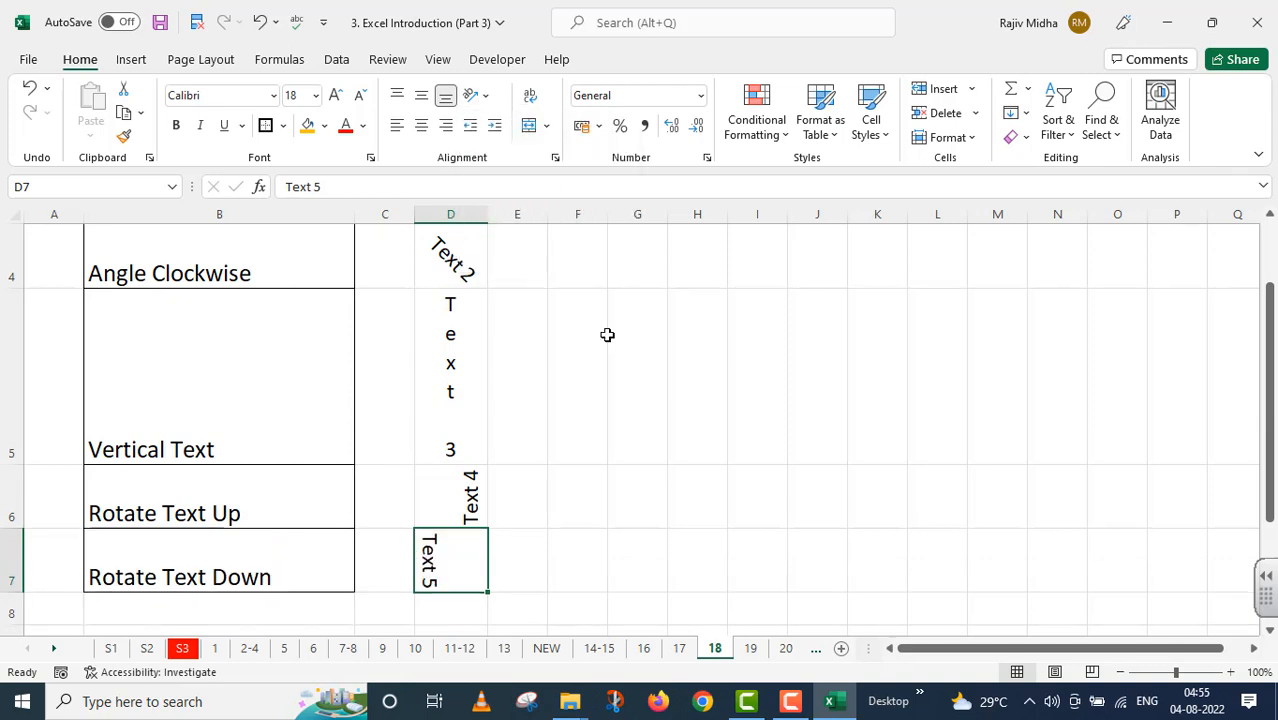
scroll(607, 335, up, 2)
scroll(607, 335, down, 1)
scroll(607, 335, up, 1)
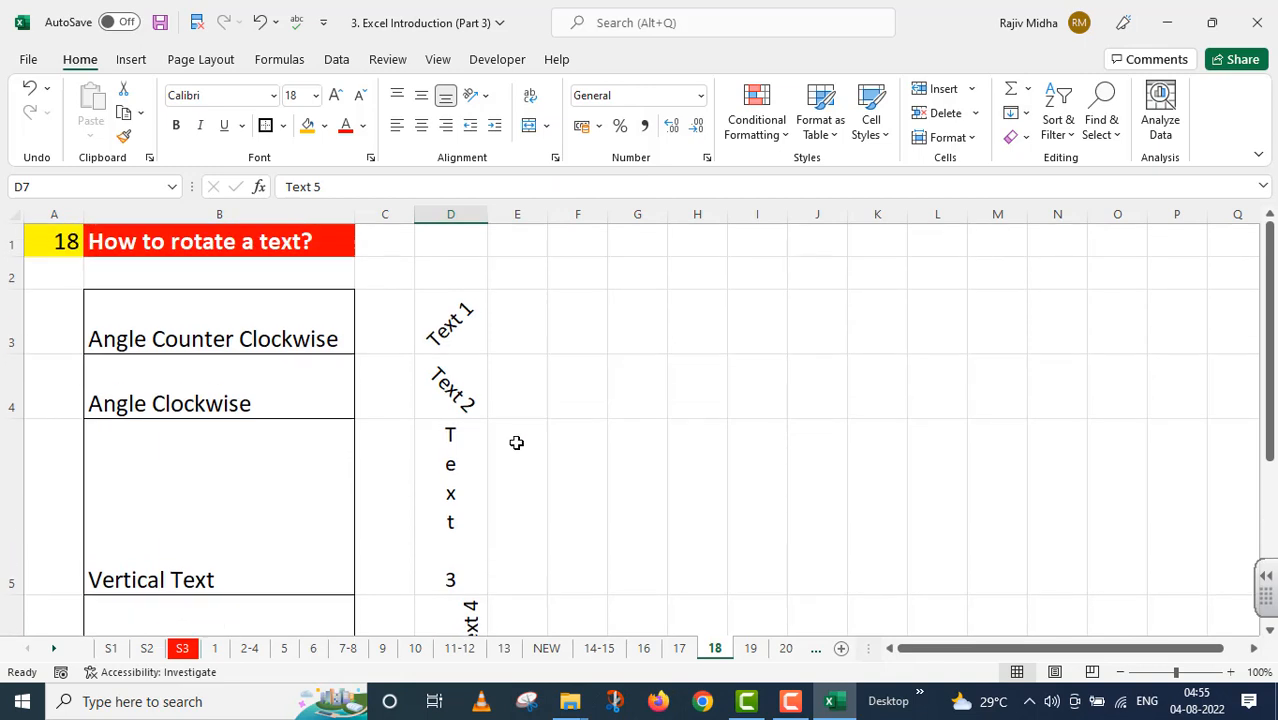
Go to sheet 19 and enter the first name in cell E3 beside the Top Align label
key(ctrl+Page_Down)
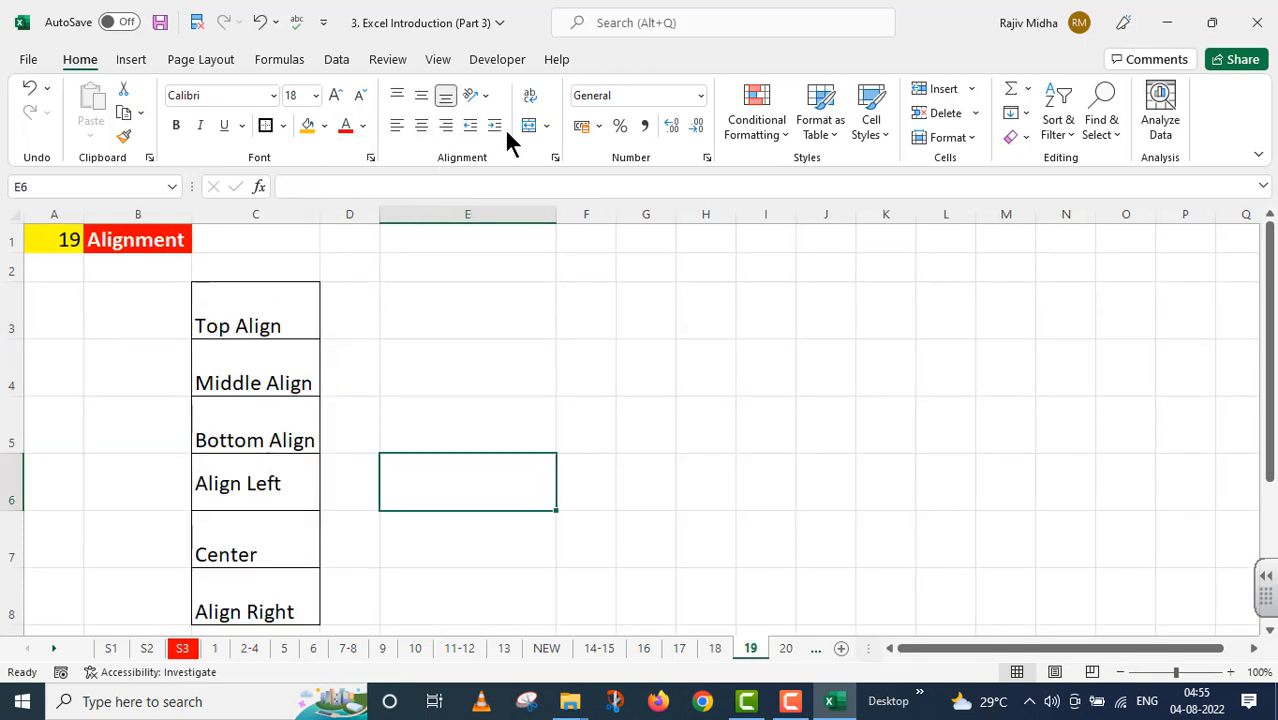
click(440, 325)
text(R)
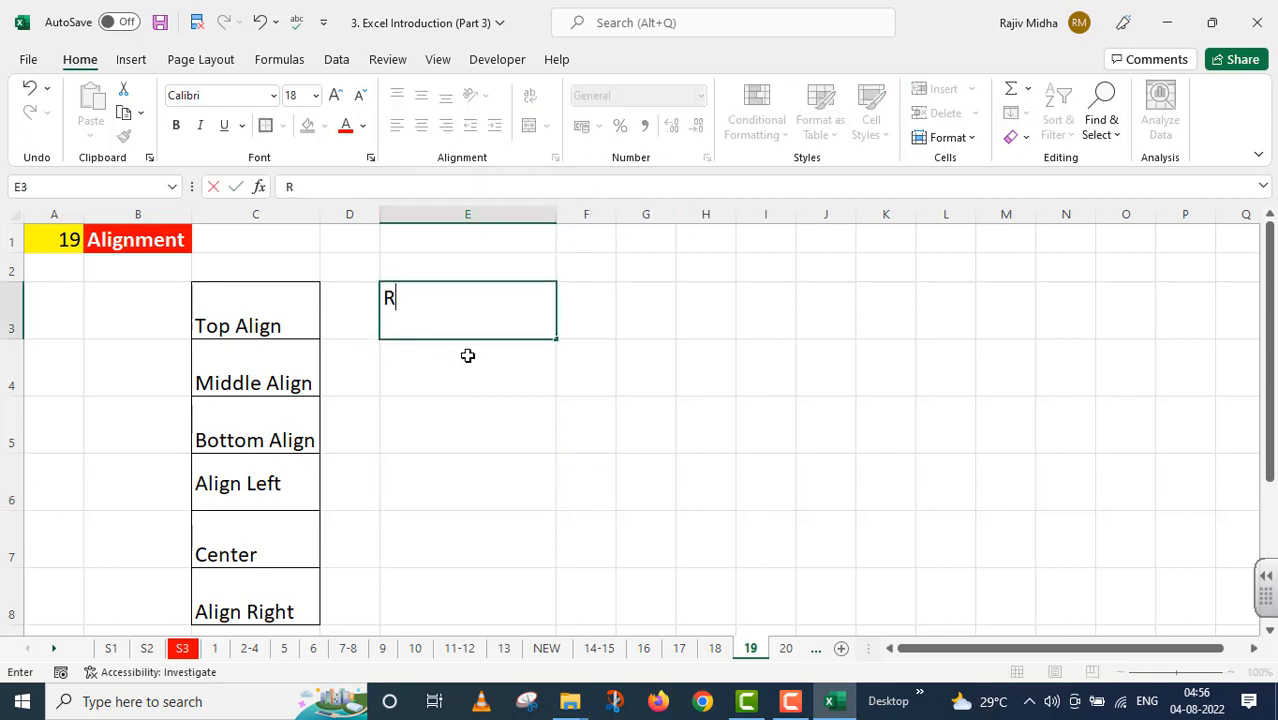
text(AJIV)
key(Return)
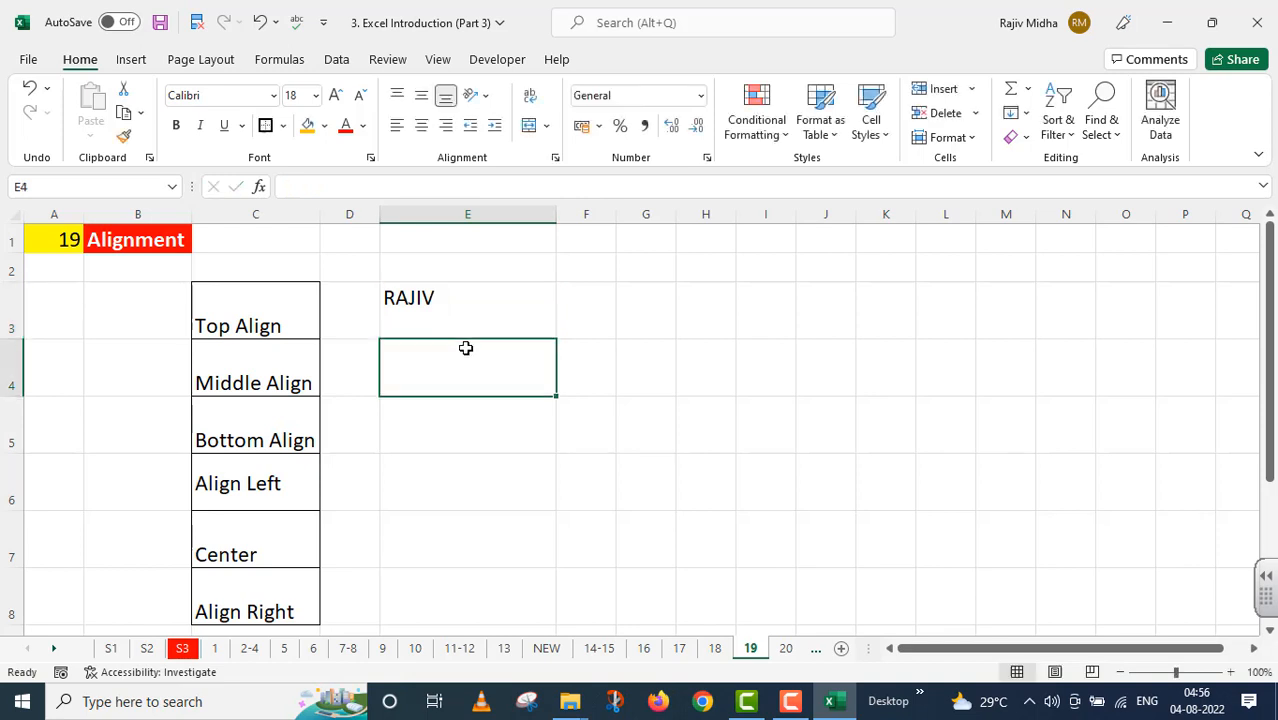
click(450, 320)
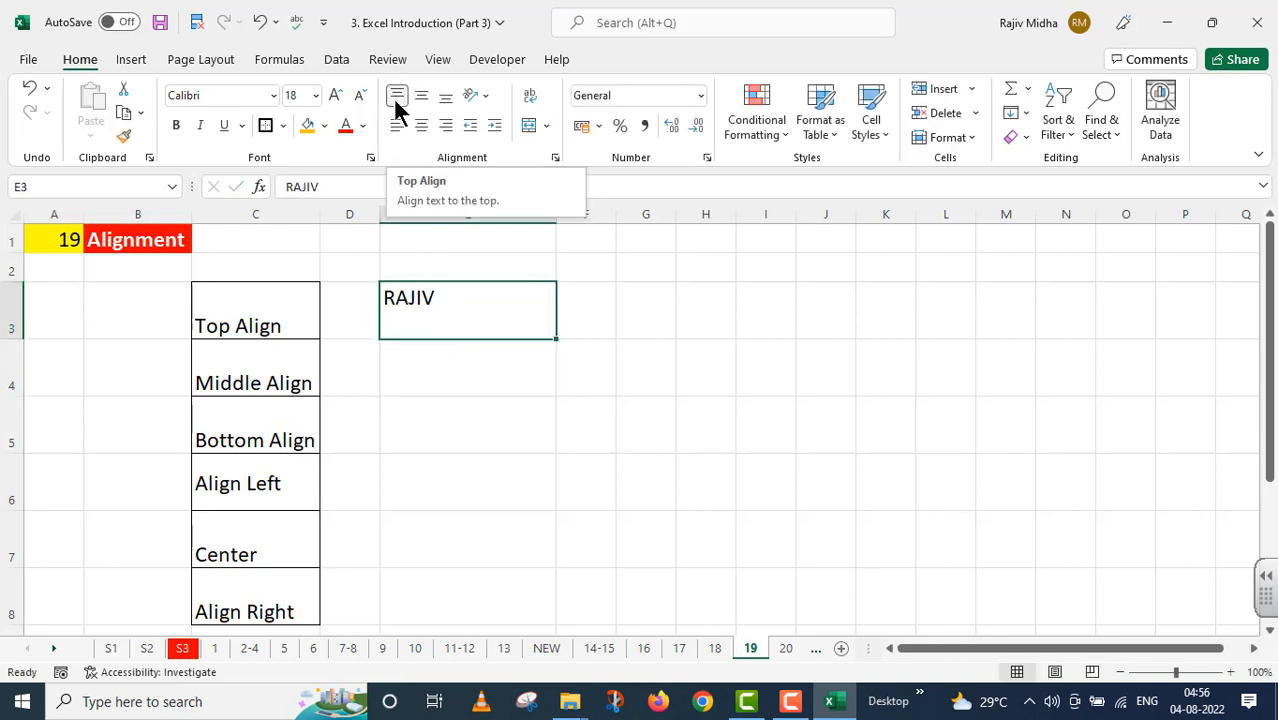
click(409, 347)
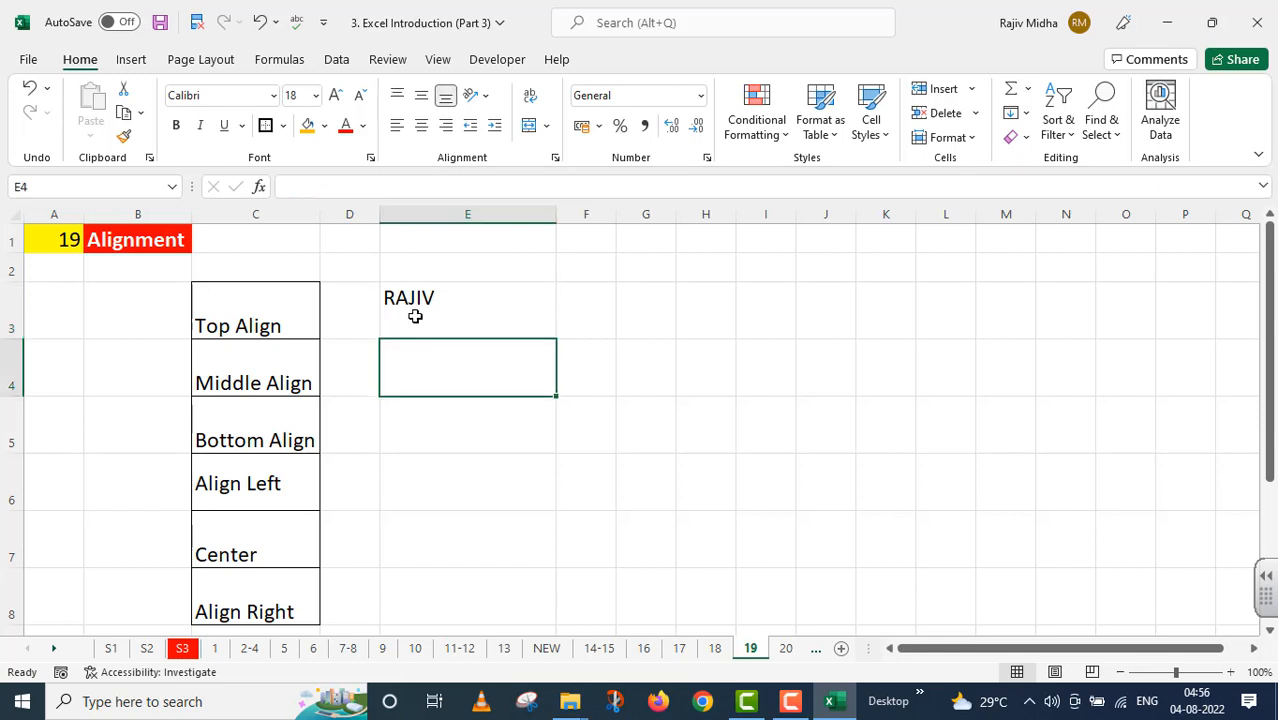
Copy the name from E3 into E4 with Middle Align, and narrow column E to about half its width
click(415, 316)
key(ctrl+c)
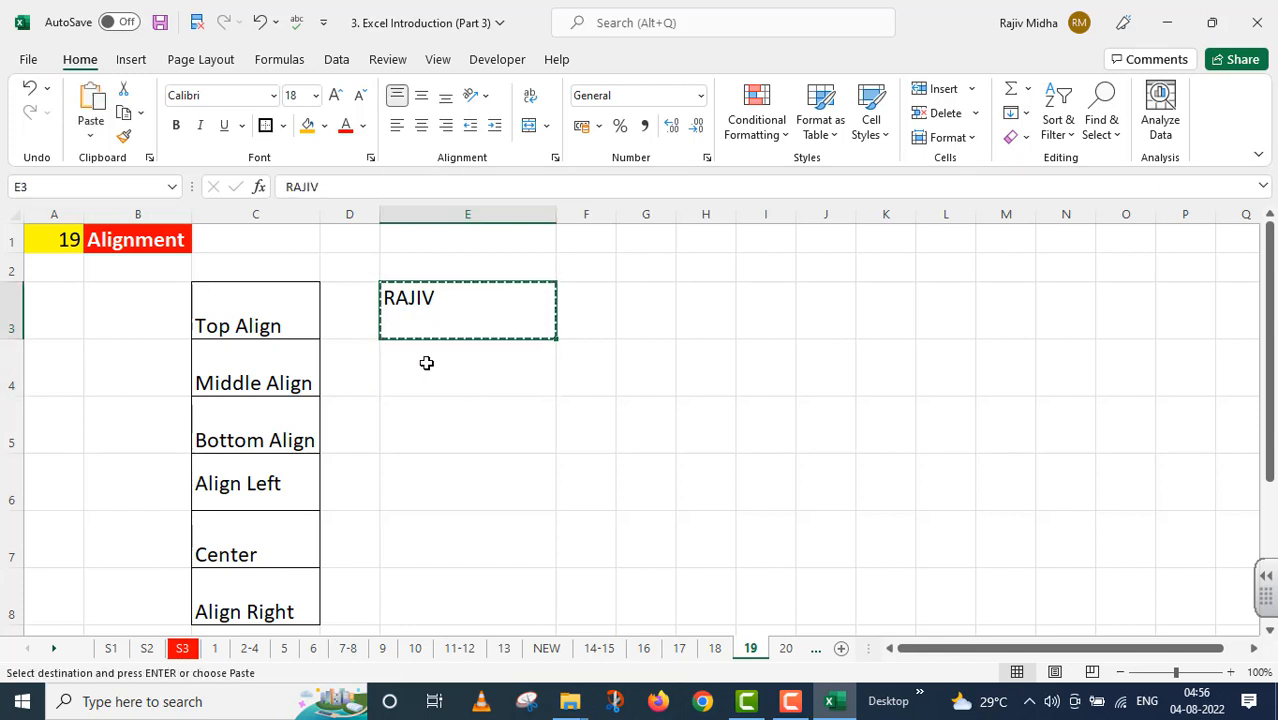
click(426, 363)
key(ctrl+v)
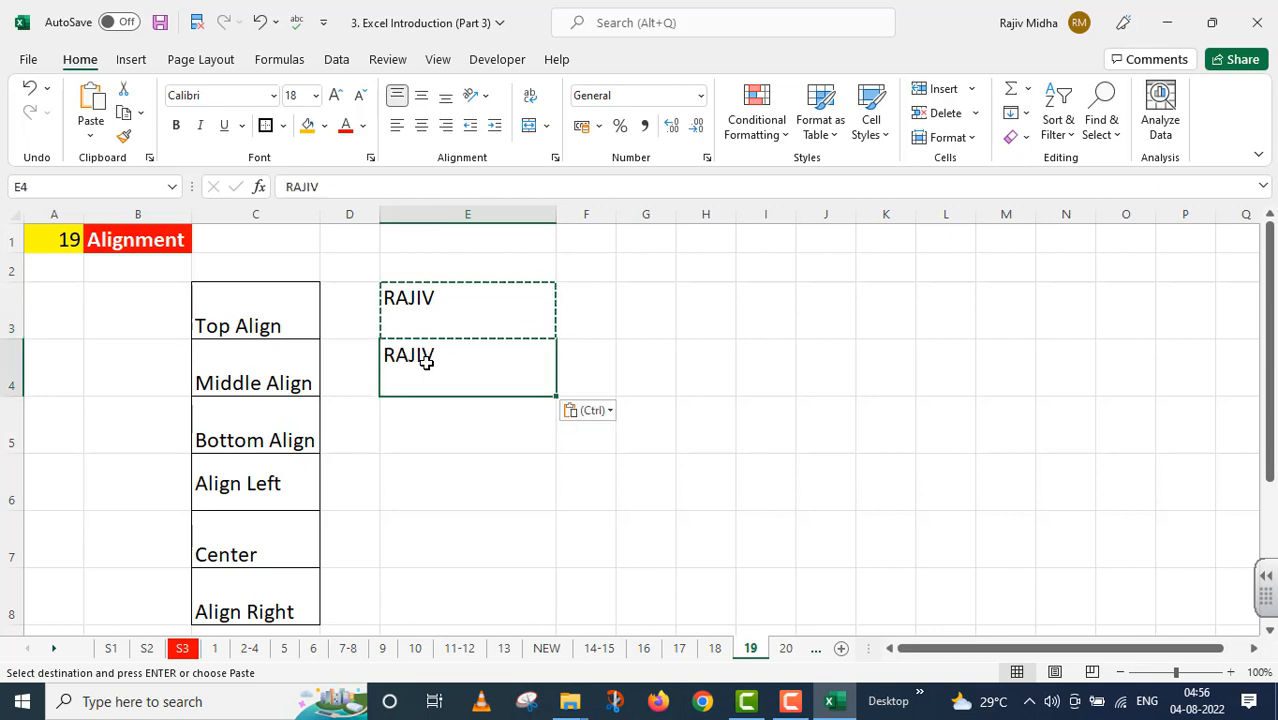
click(423, 103)
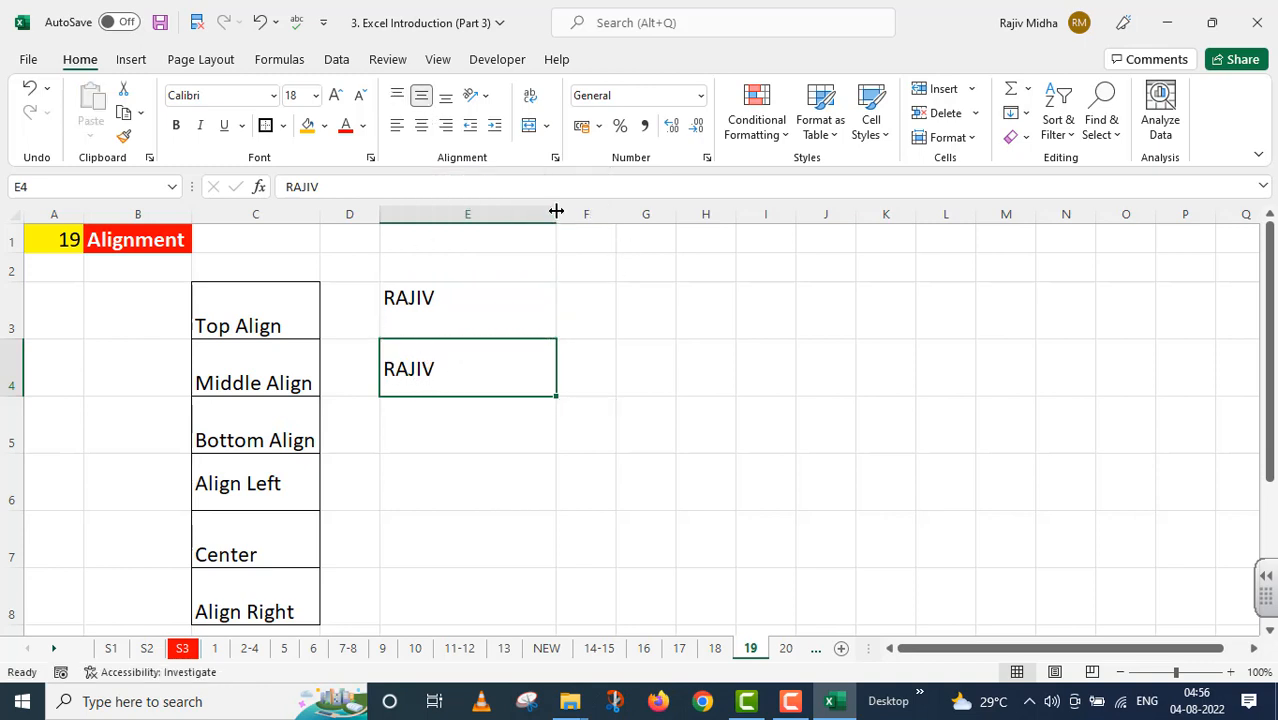
drag(556, 213, 469, 213)
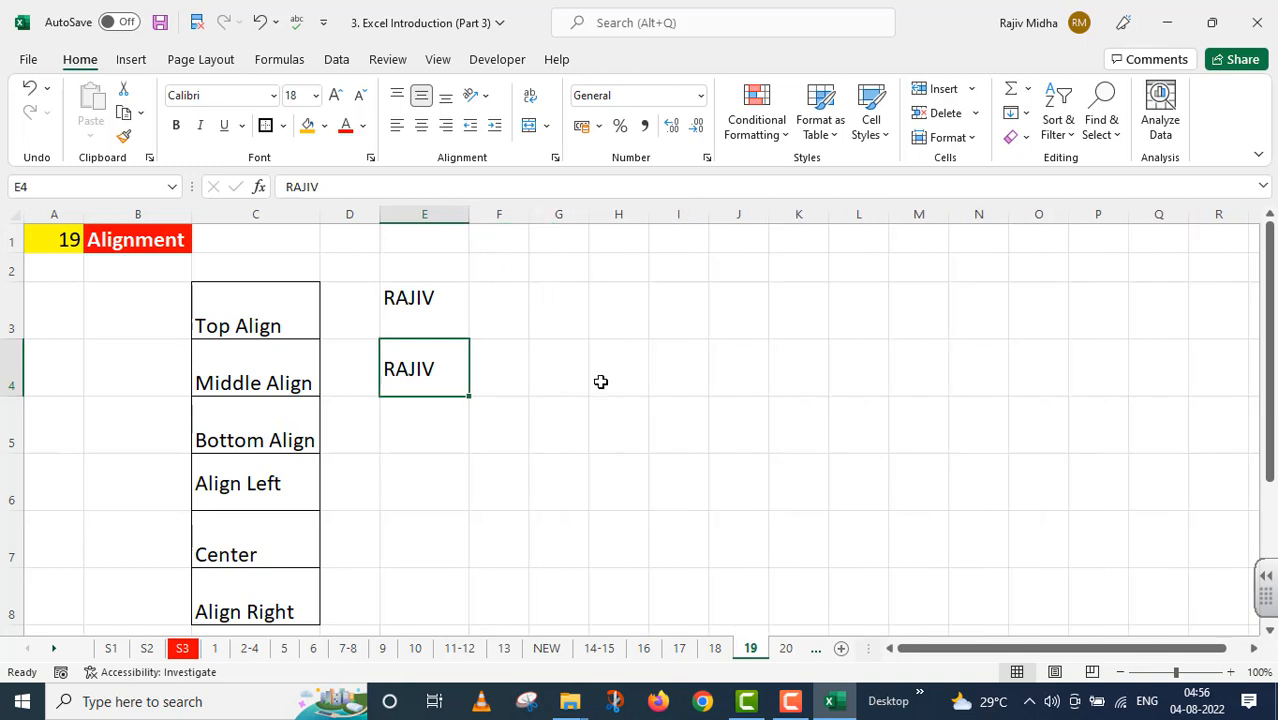
Copy the name from E4 into E5 and set that cell to Bottom Align
key(ctrl+c)
click(419, 426)
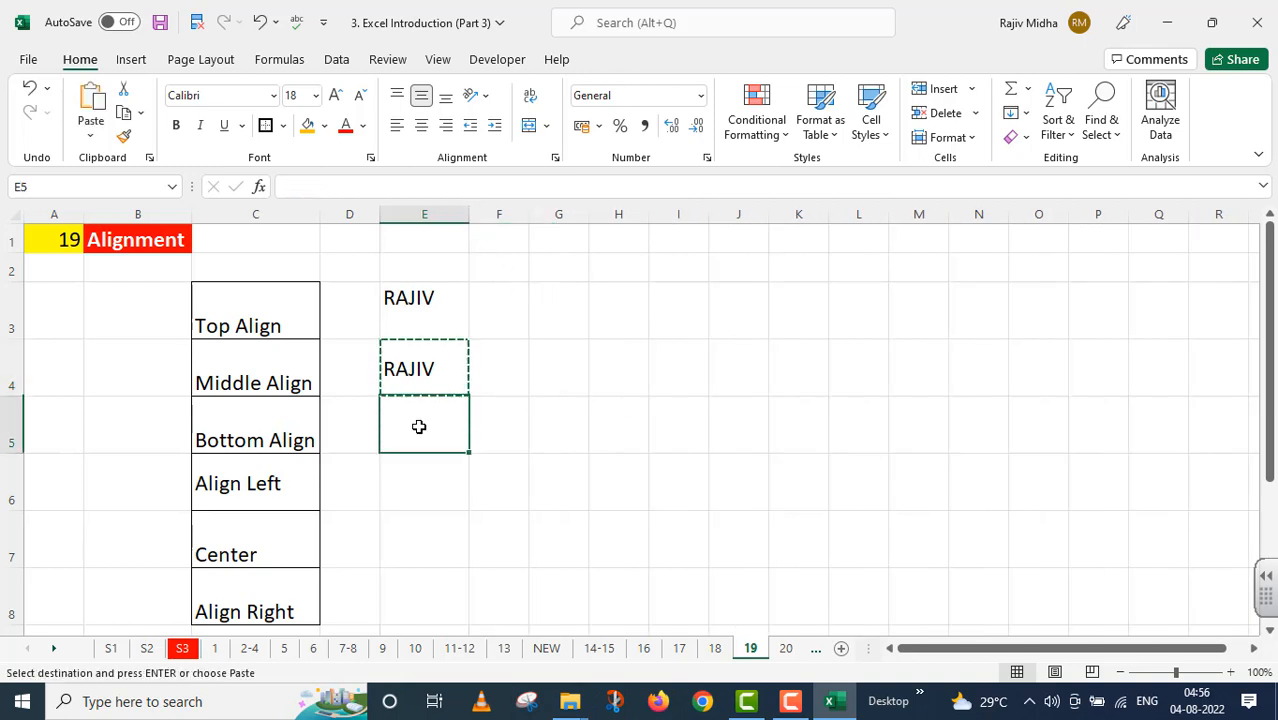
key(ctrl+v)
key(ctrl)
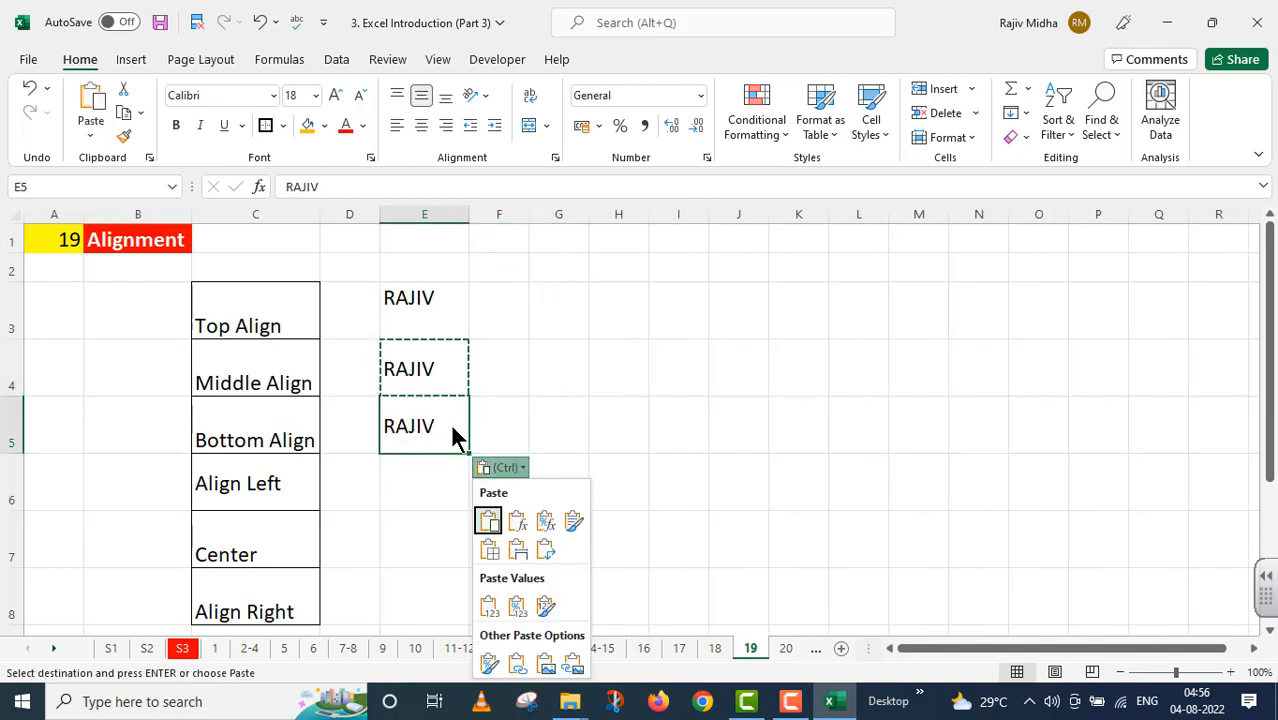
key(Escape)
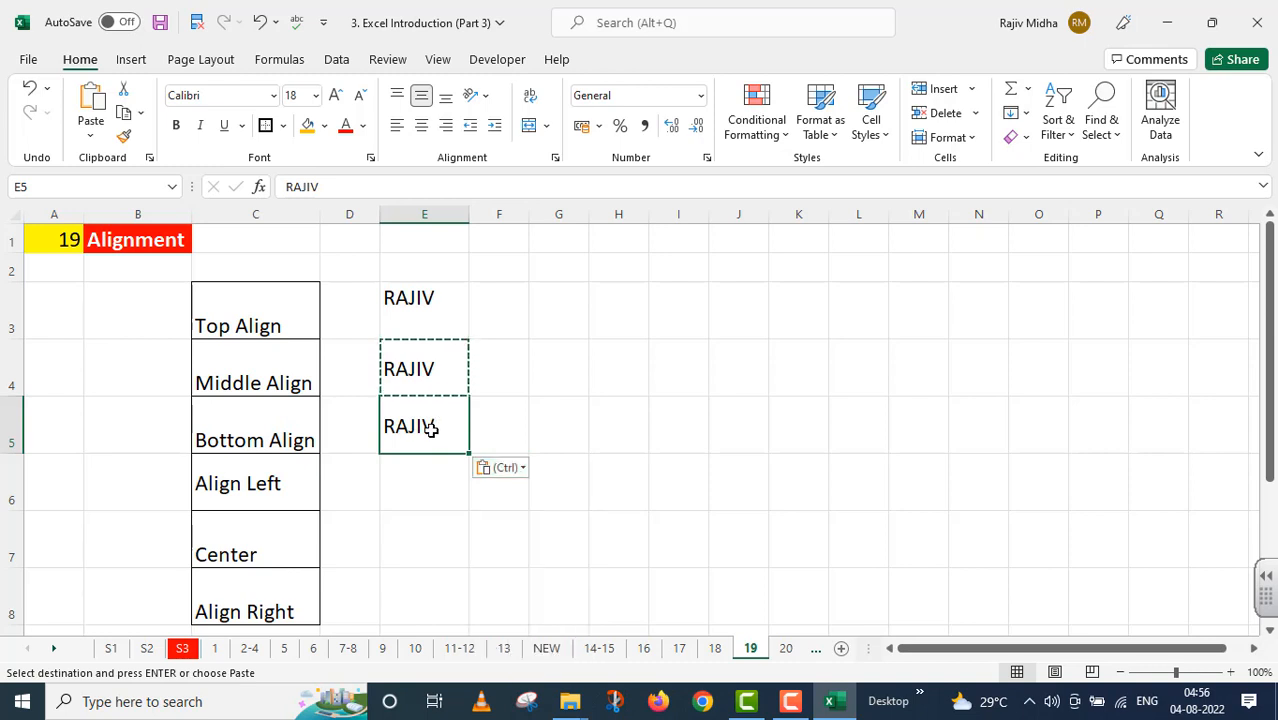
click(493, 427)
double_click(436, 425)
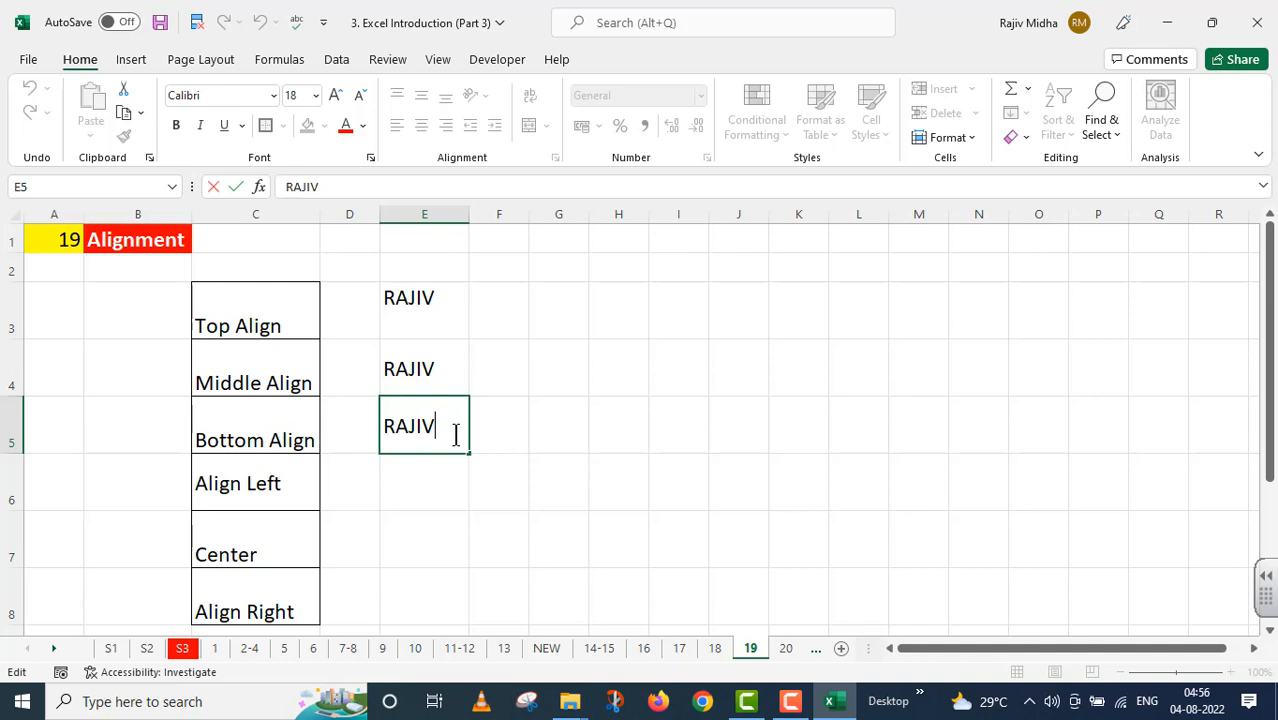
key(Escape)
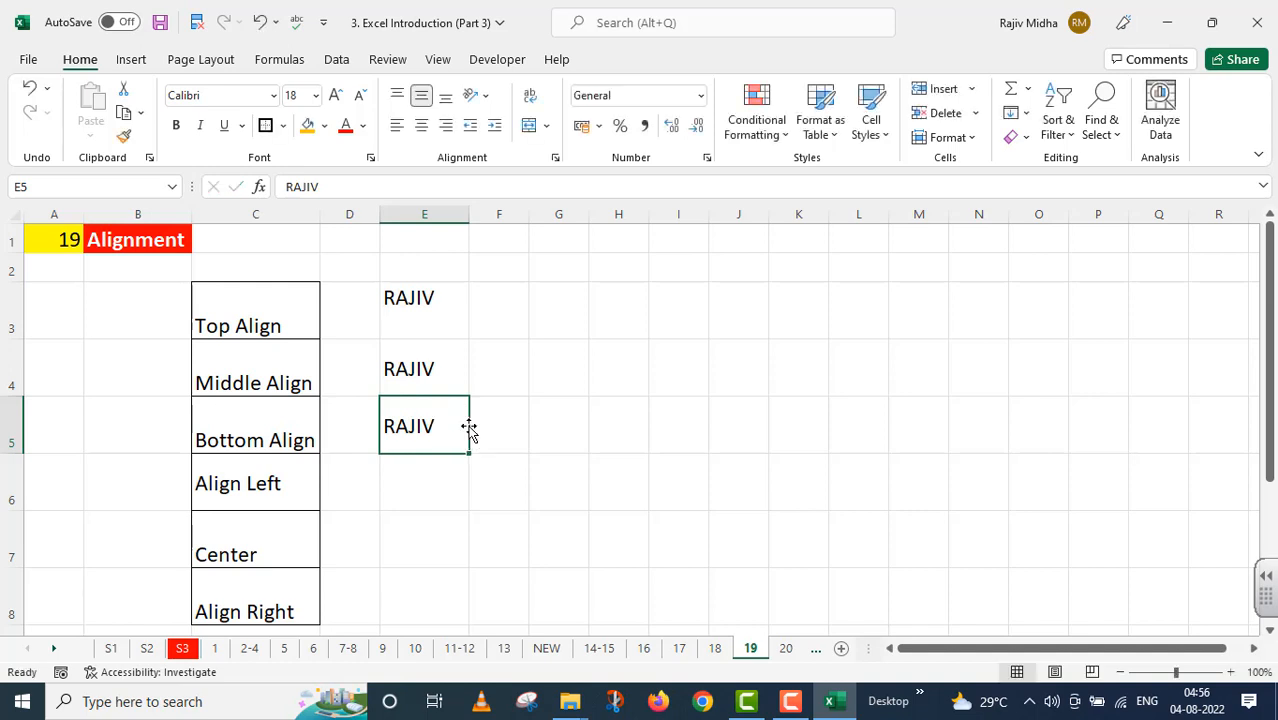
click(445, 101)
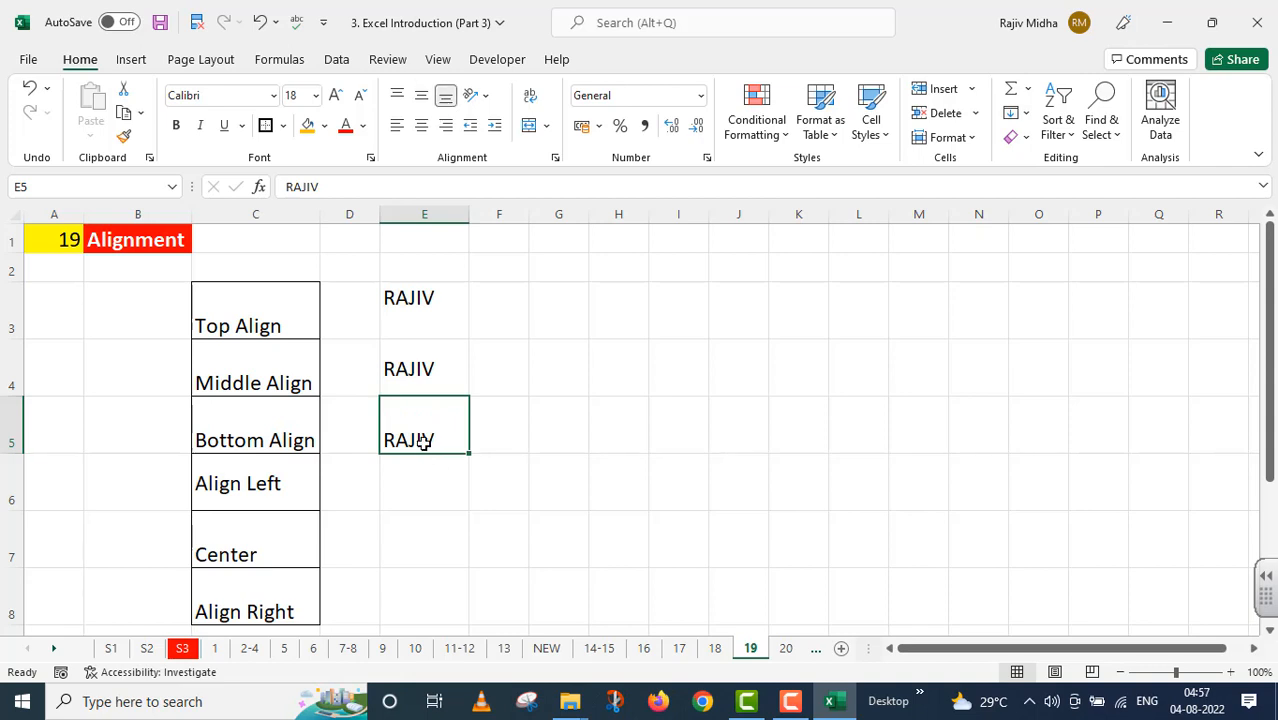
Enter the first name in cell E6 and set it to Align Left, trying Align Right for comparison
click(420, 476)
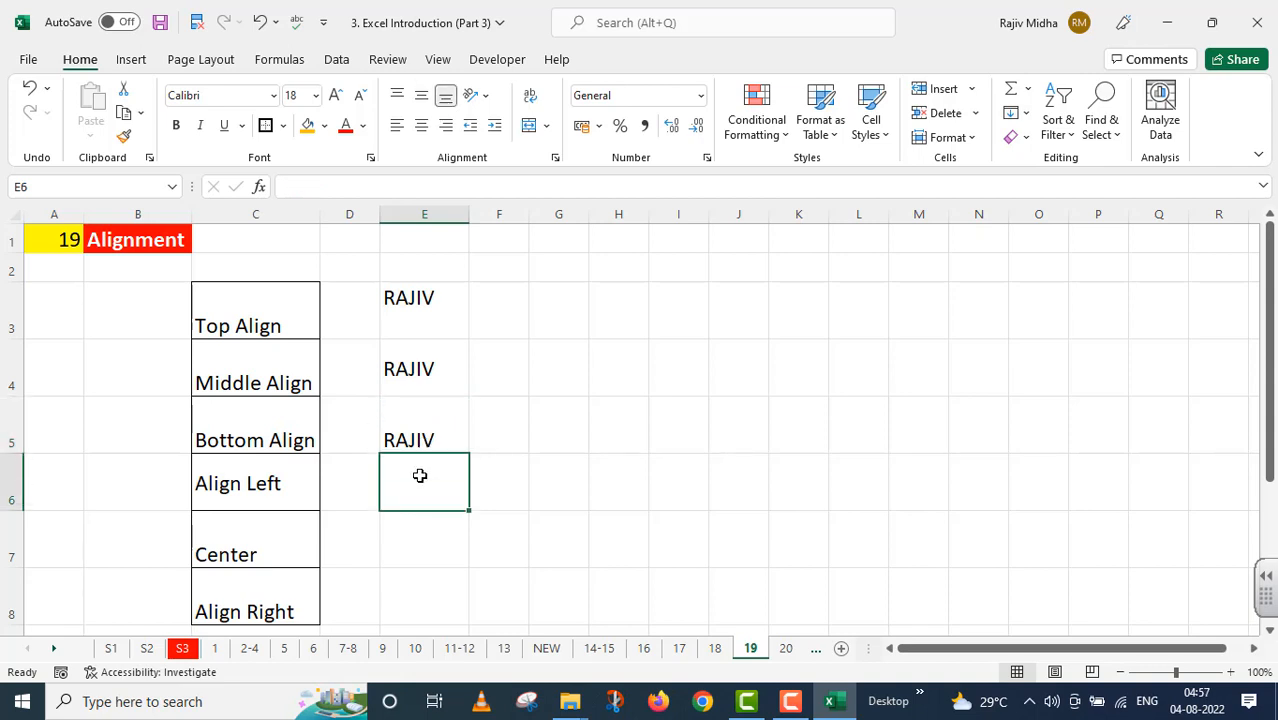
text(RAJIV)
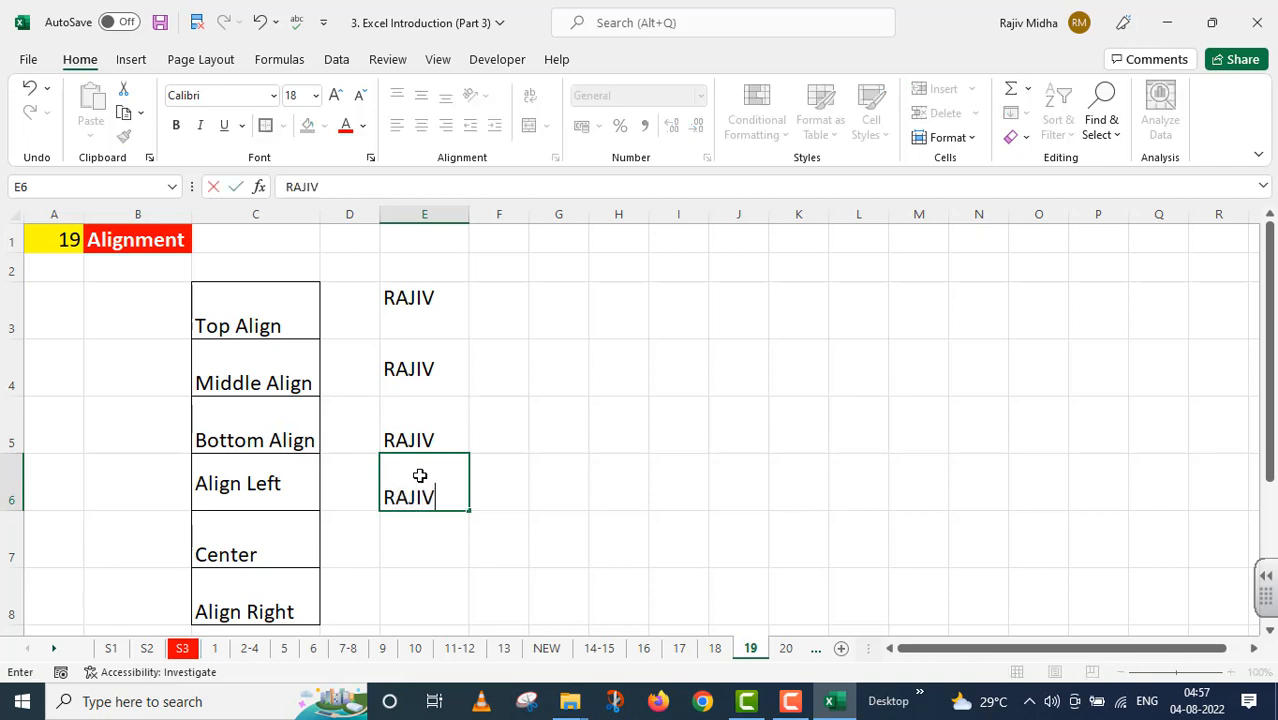
click(573, 510)
click(420, 490)
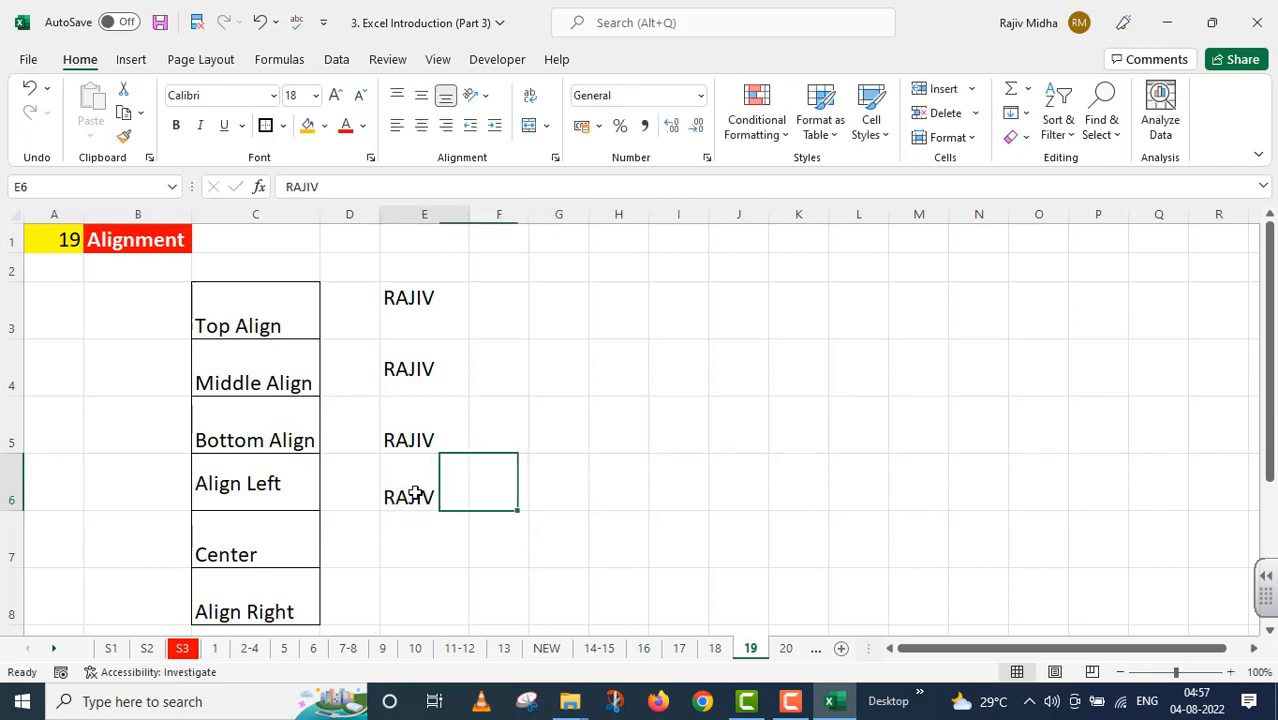
click(396, 127)
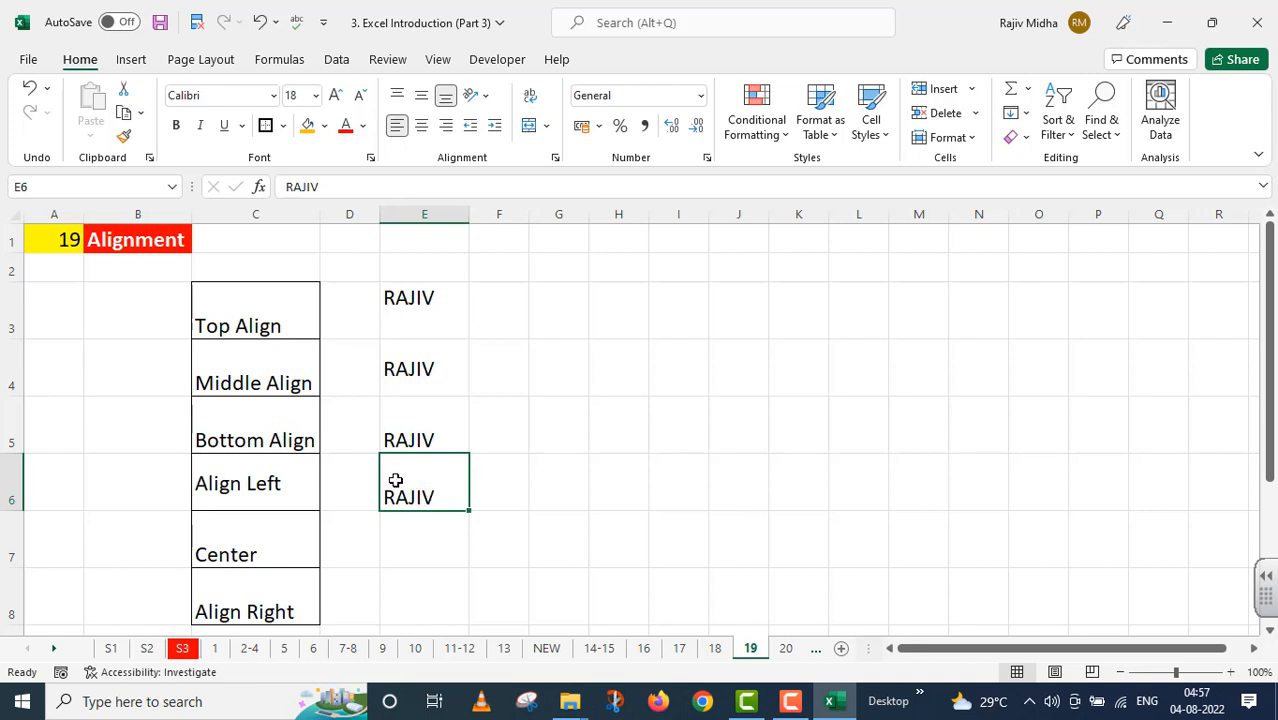
click(446, 125)
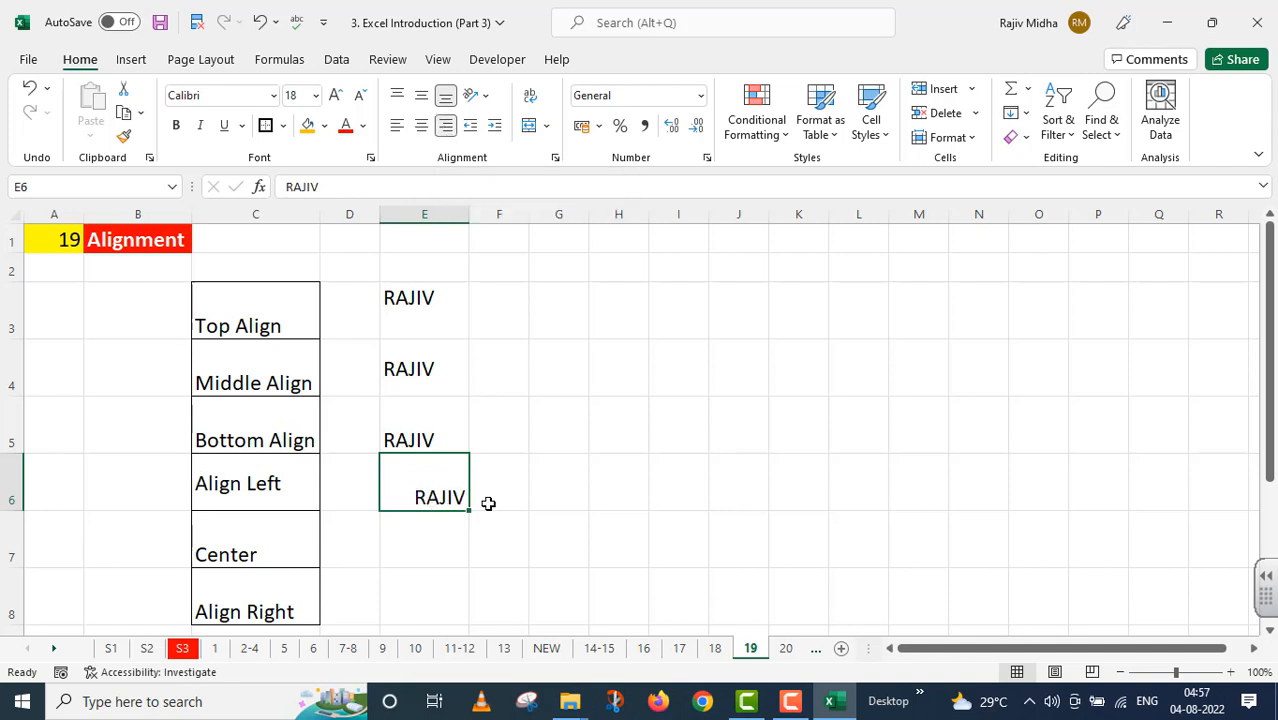
click(396, 127)
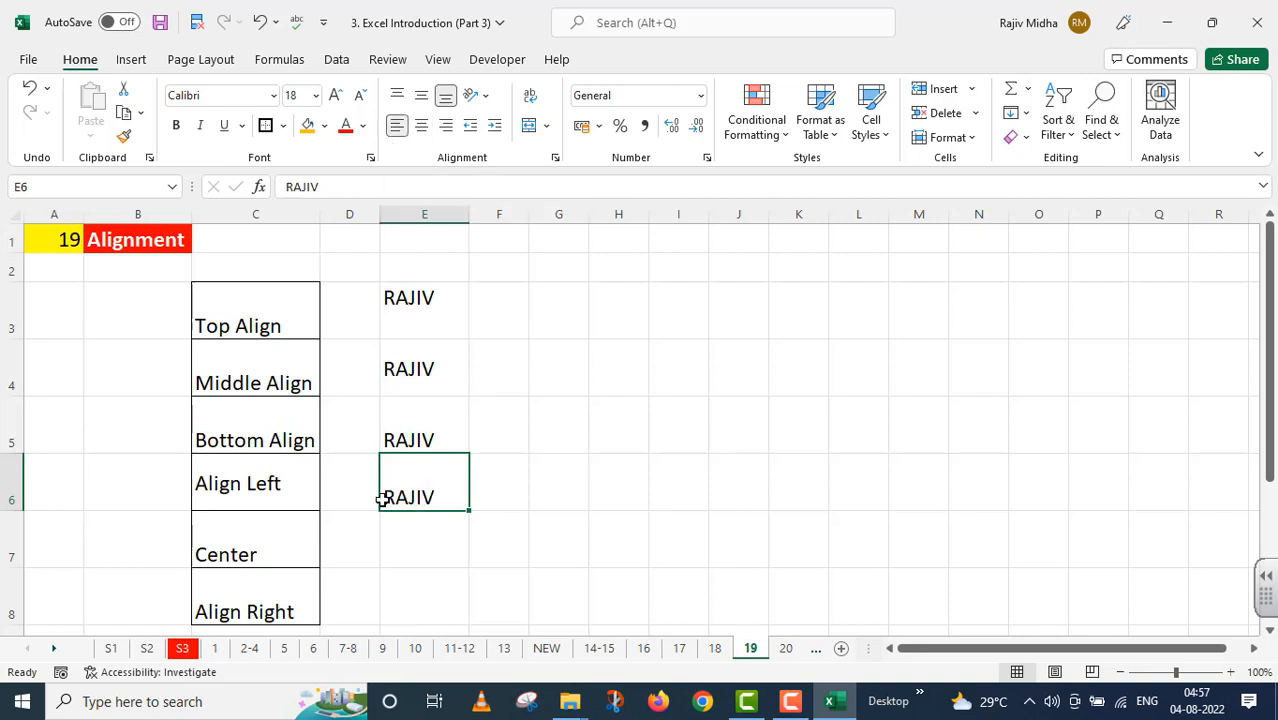
Enter the first name in cell E7 beside the Center label and center it horizontally
click(422, 538)
text(RA)
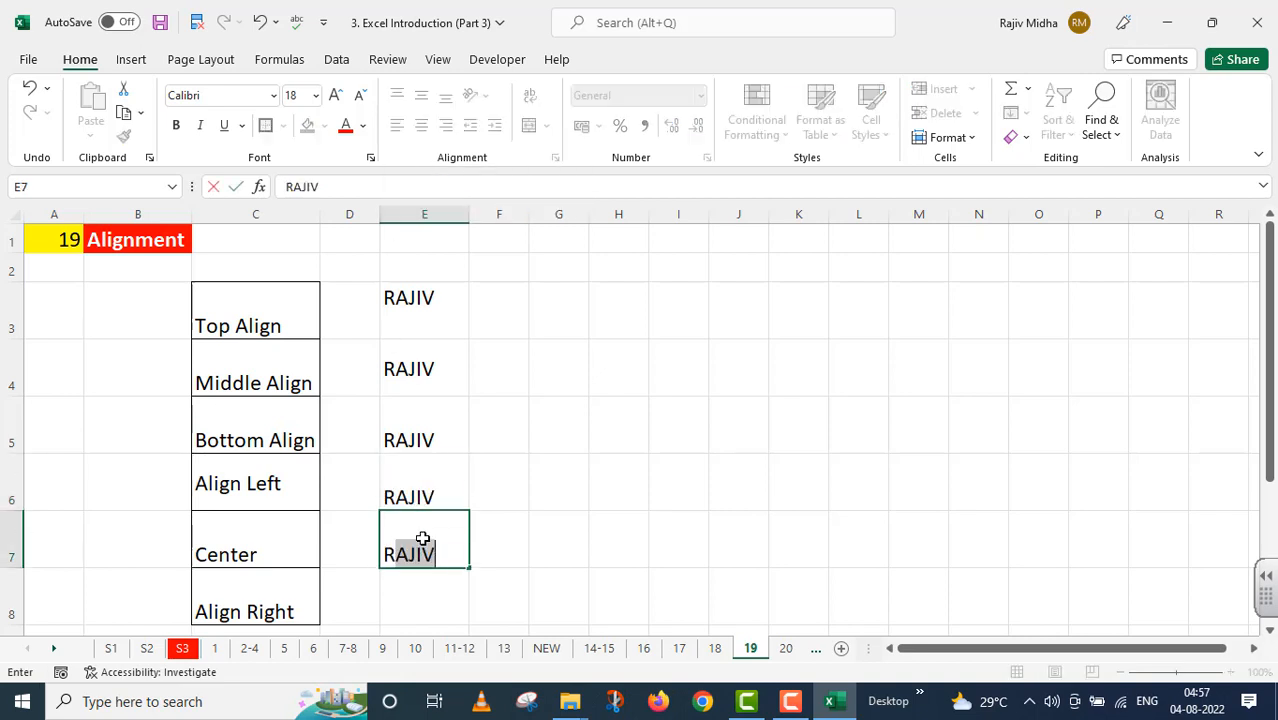
text(JIV)
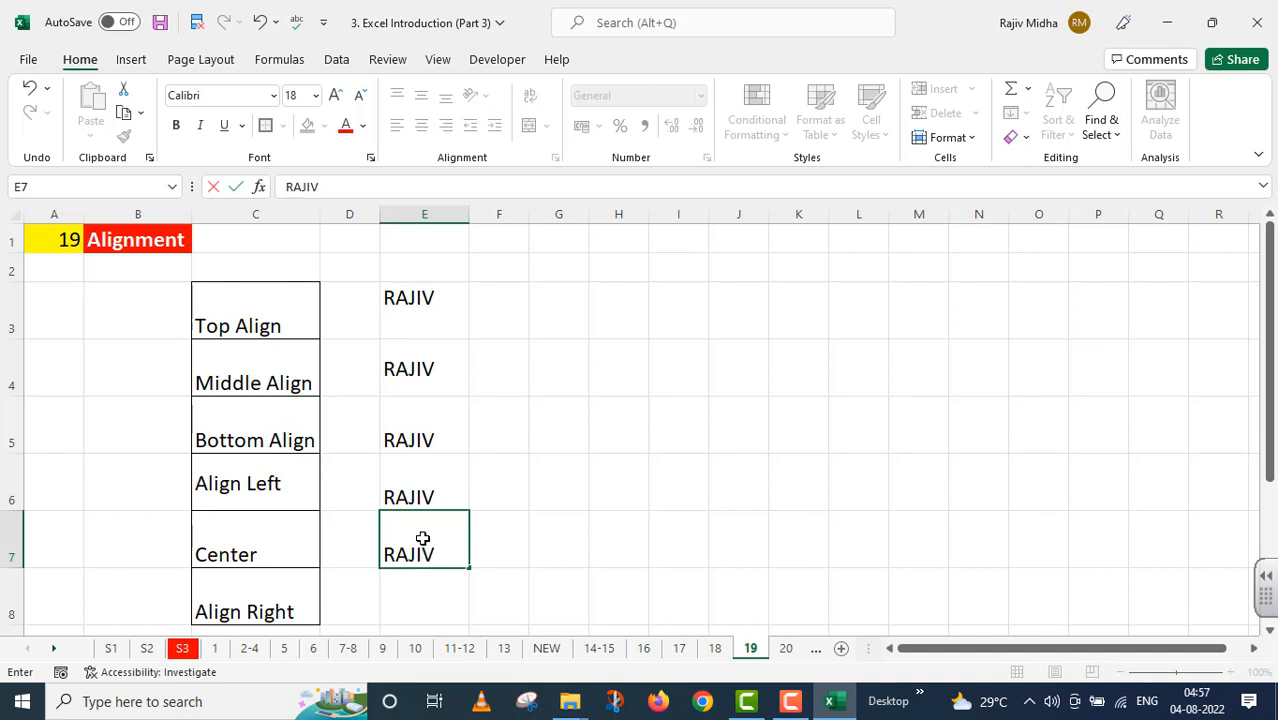
click(520, 498)
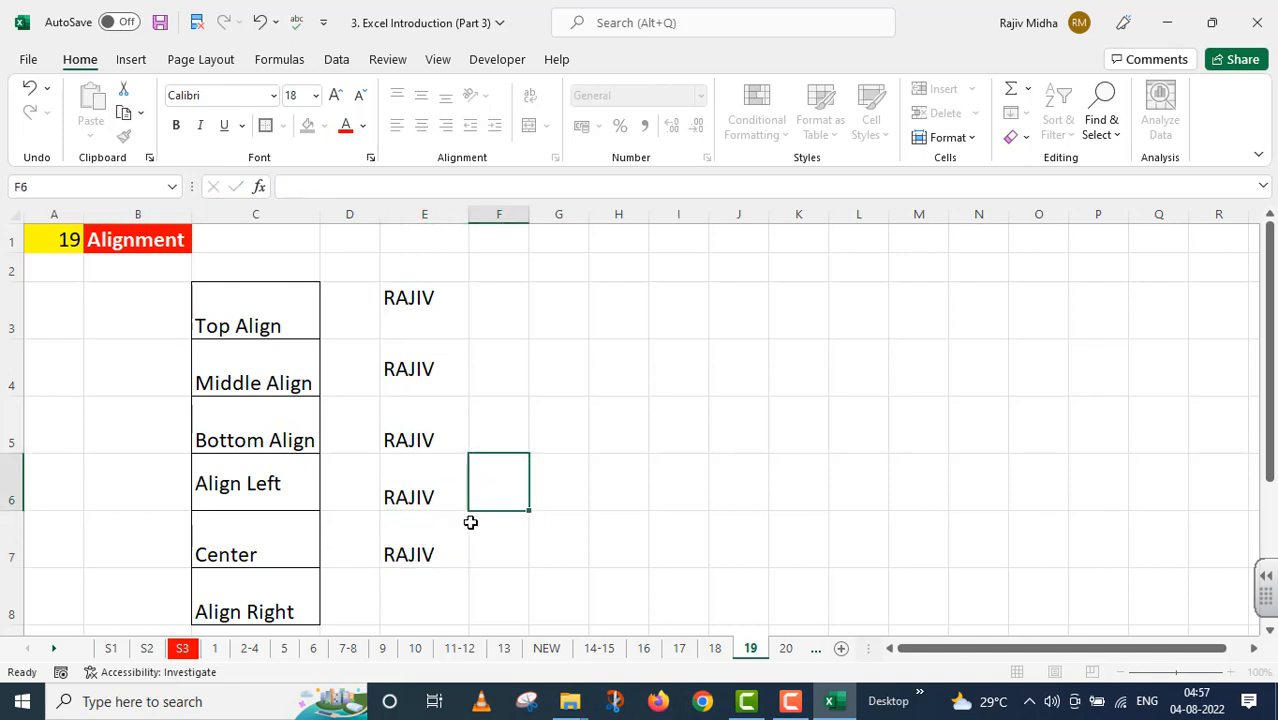
click(425, 549)
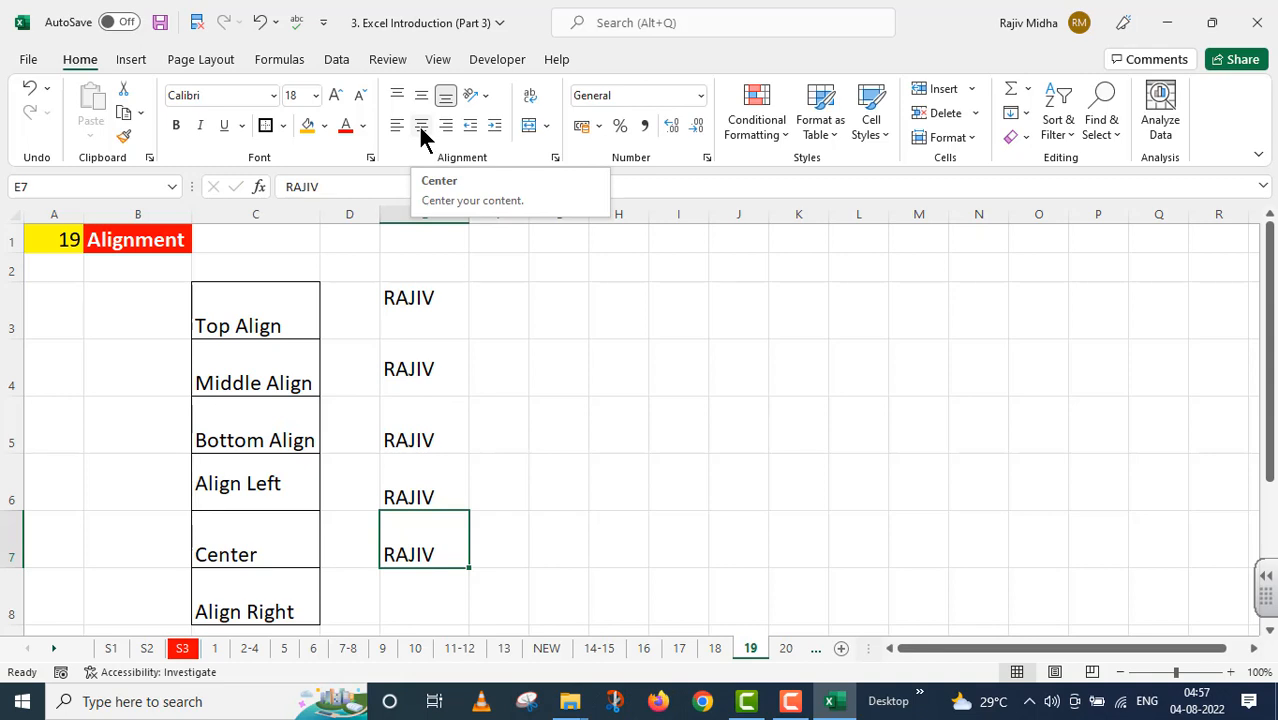
click(421, 126)
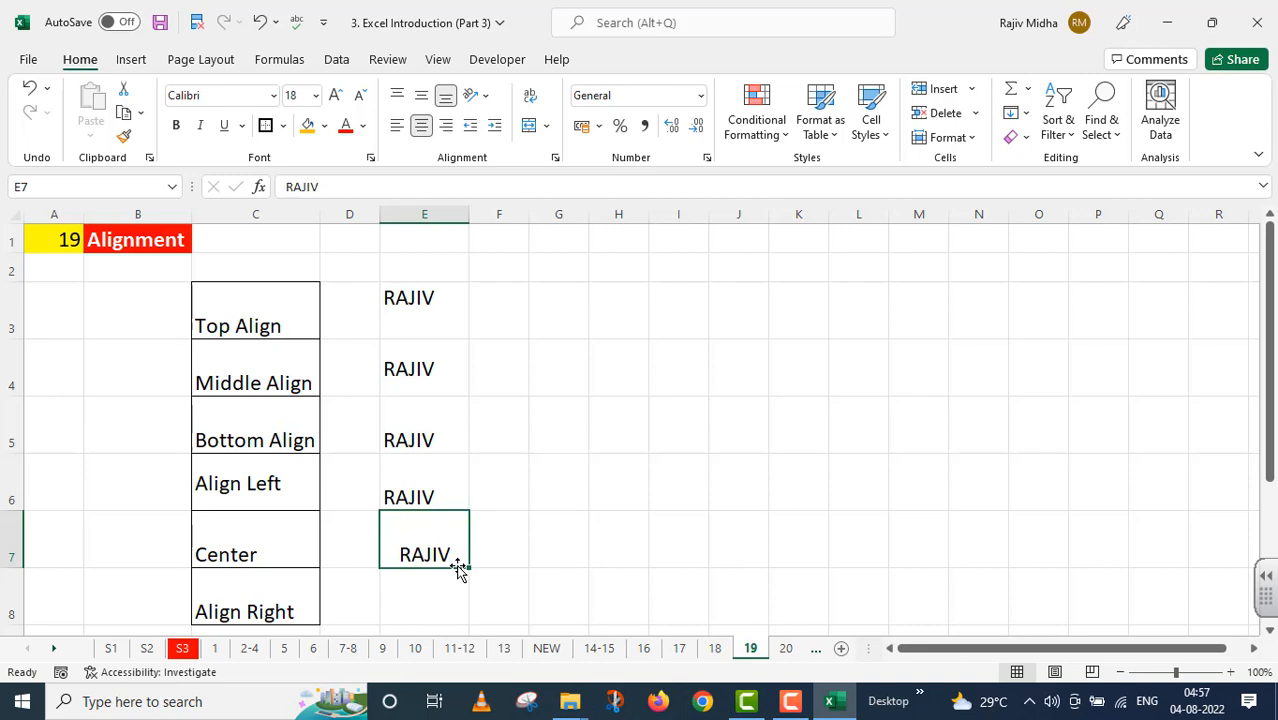
Enter the first name in cell E8 beside the Align Right label and set it to Align Right
click(398, 590)
text(RAJIV)
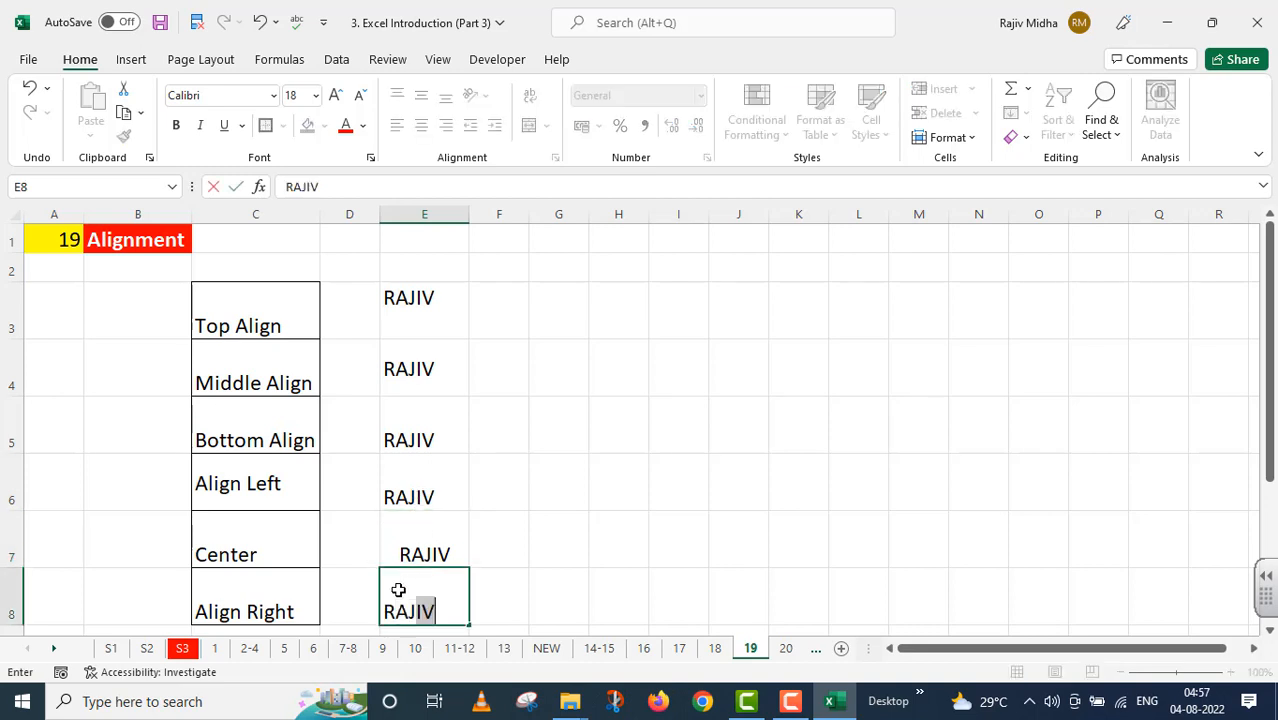
click(652, 588)
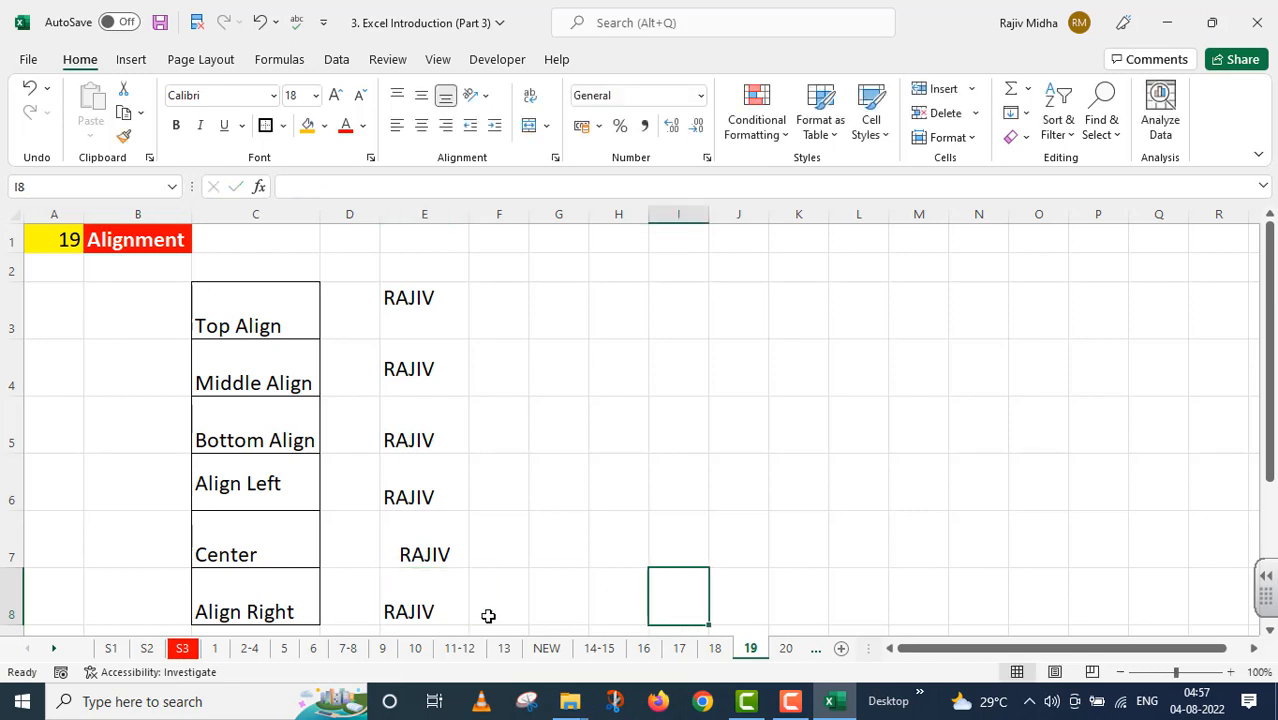
click(411, 612)
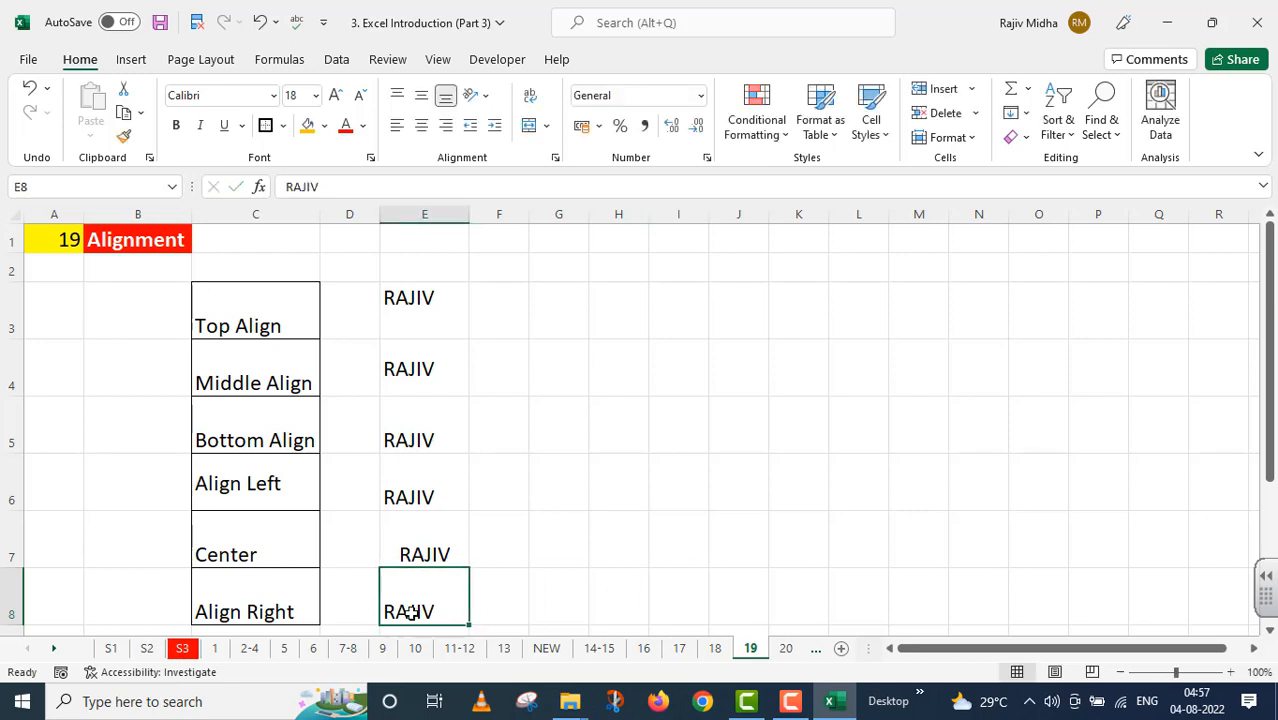
click(446, 127)
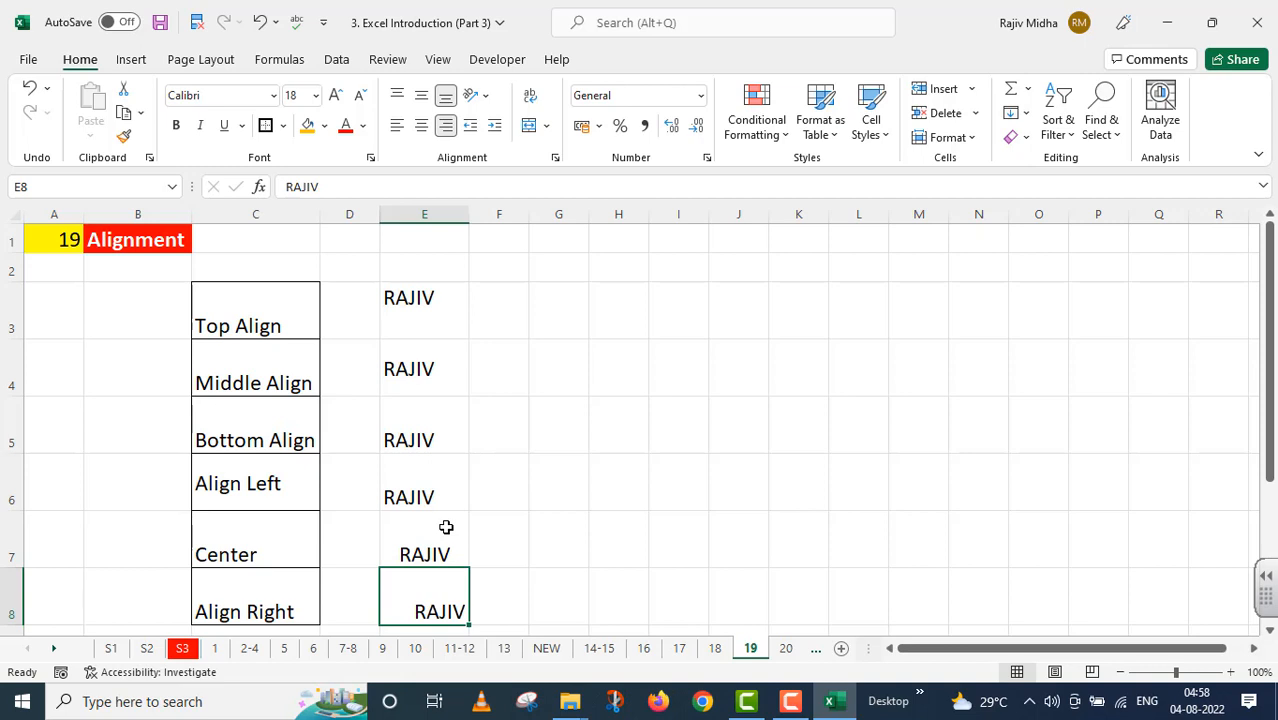
Go to sheet 20, enter the first name in cell F3, and widen column F to about double its width
click(781, 647)
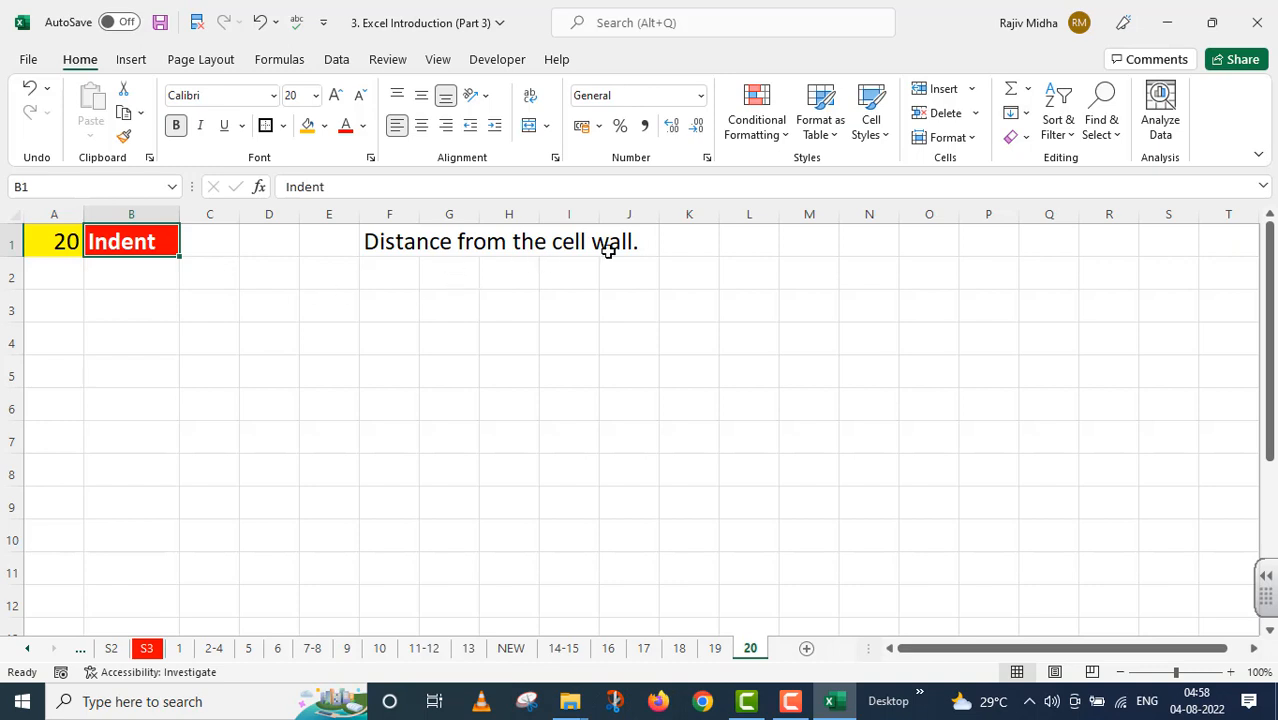
click(395, 305)
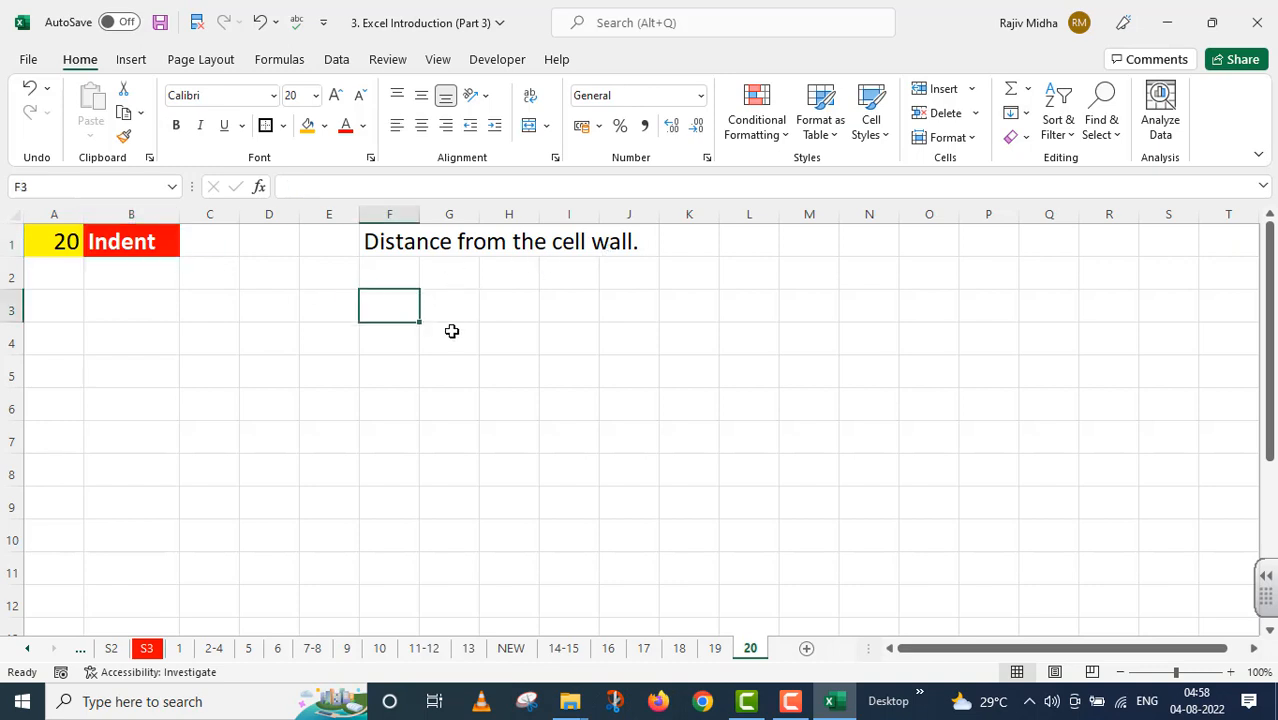
text(RAJIV)
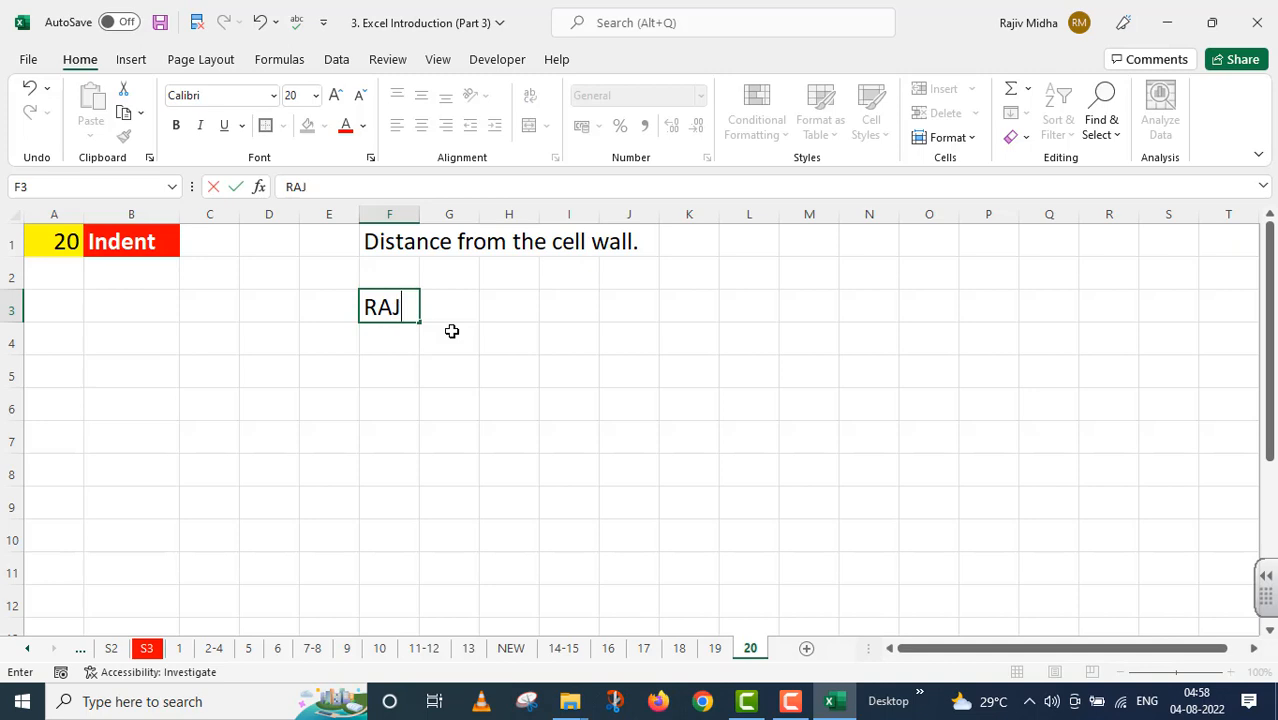
click(410, 214)
drag(420, 214, 489, 220)
click(444, 308)
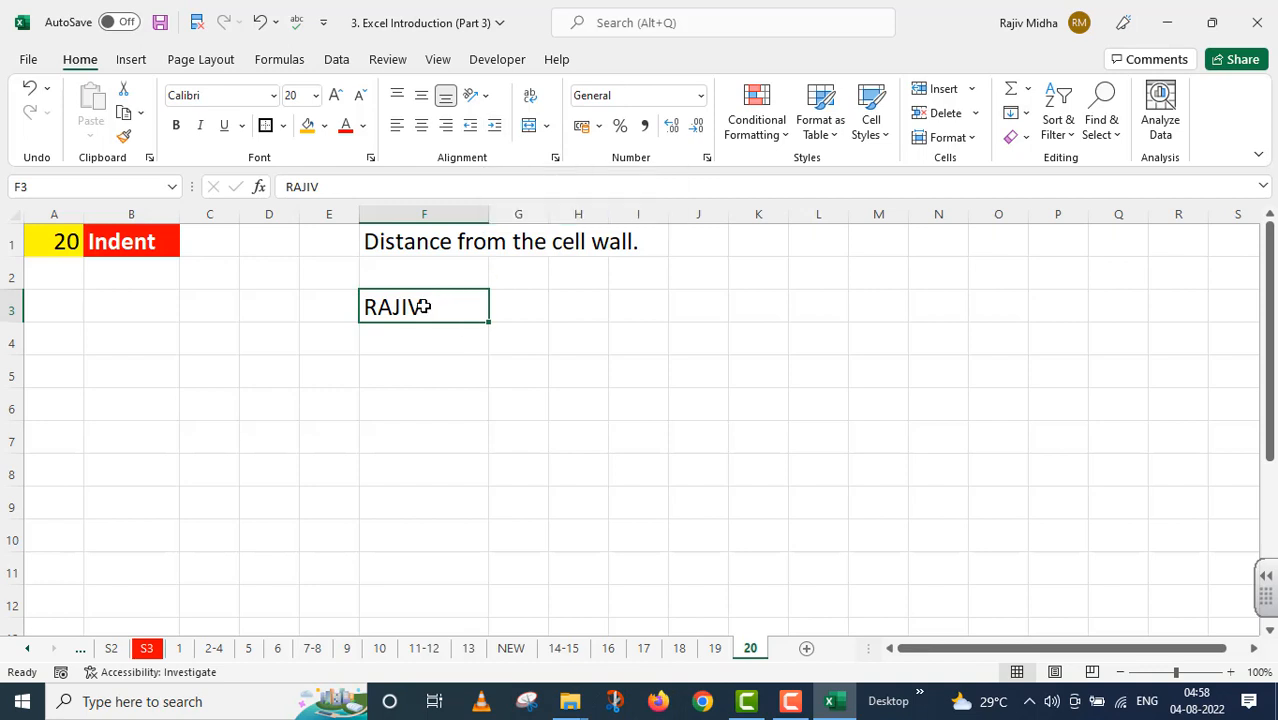
Increase the indent of the name in cell F3 by five levels
click(493, 126)
click(493, 126)
click(493, 126)
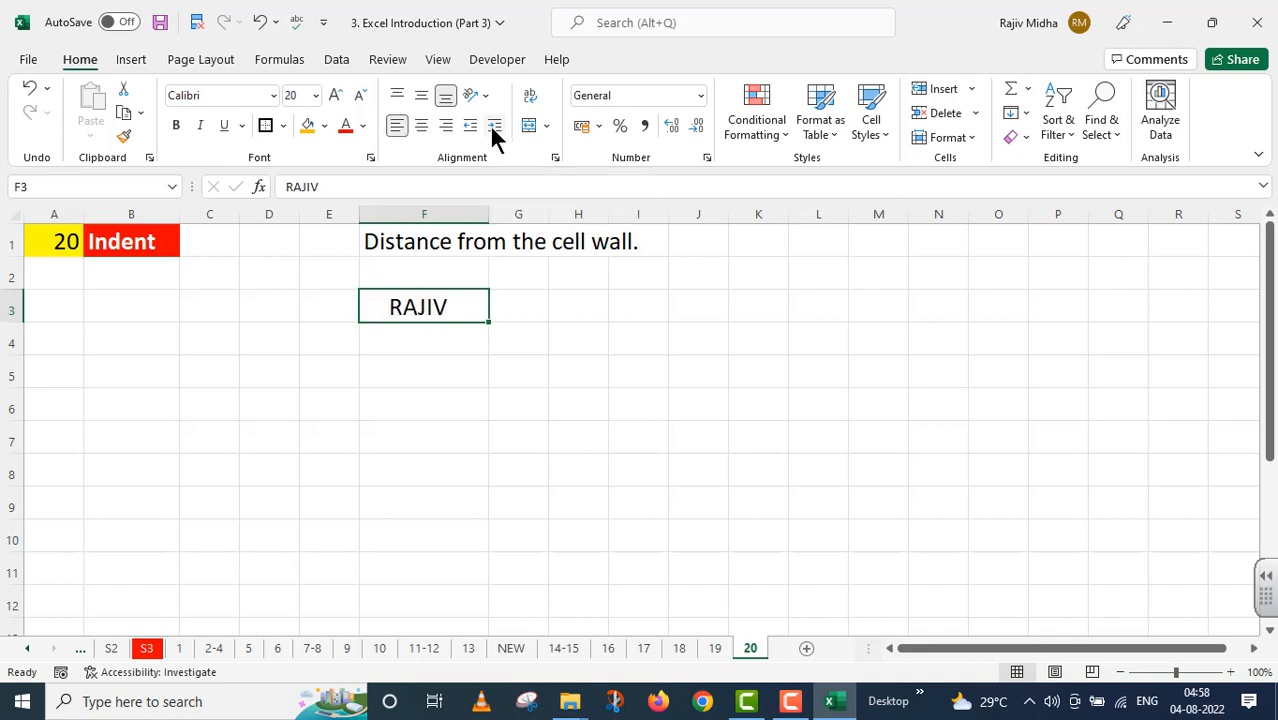
click(493, 126)
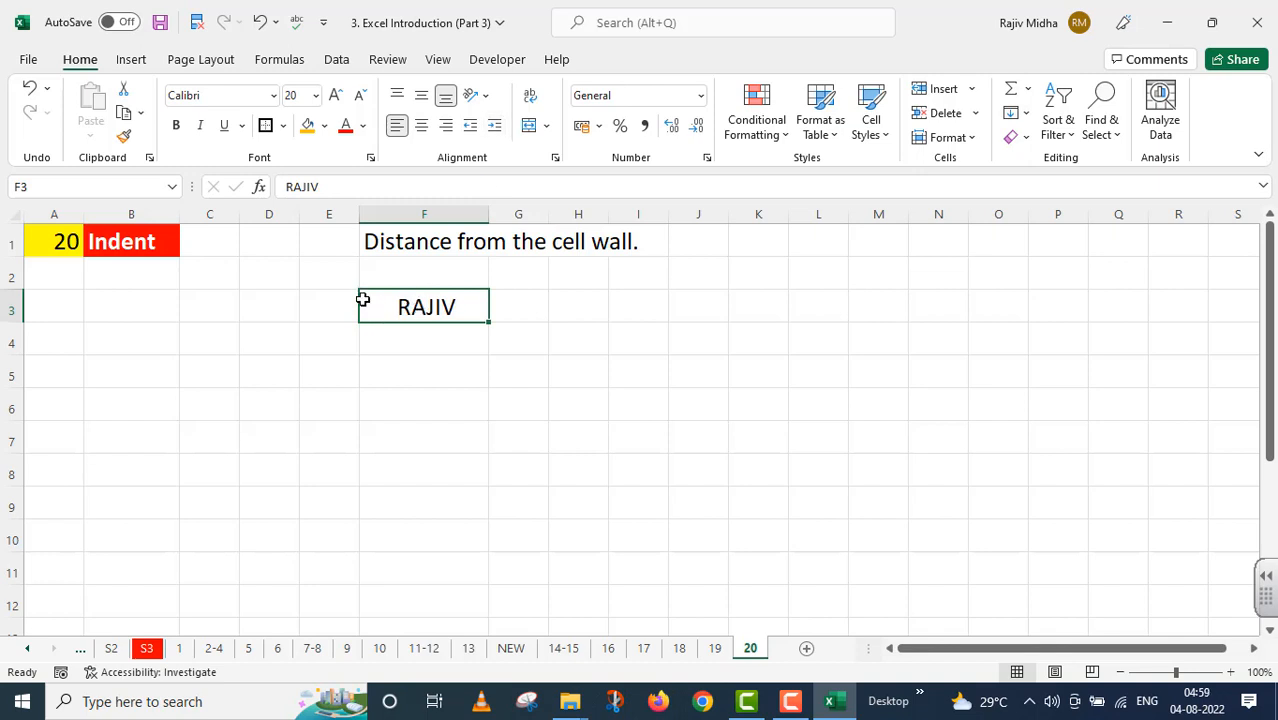
click(494, 127)
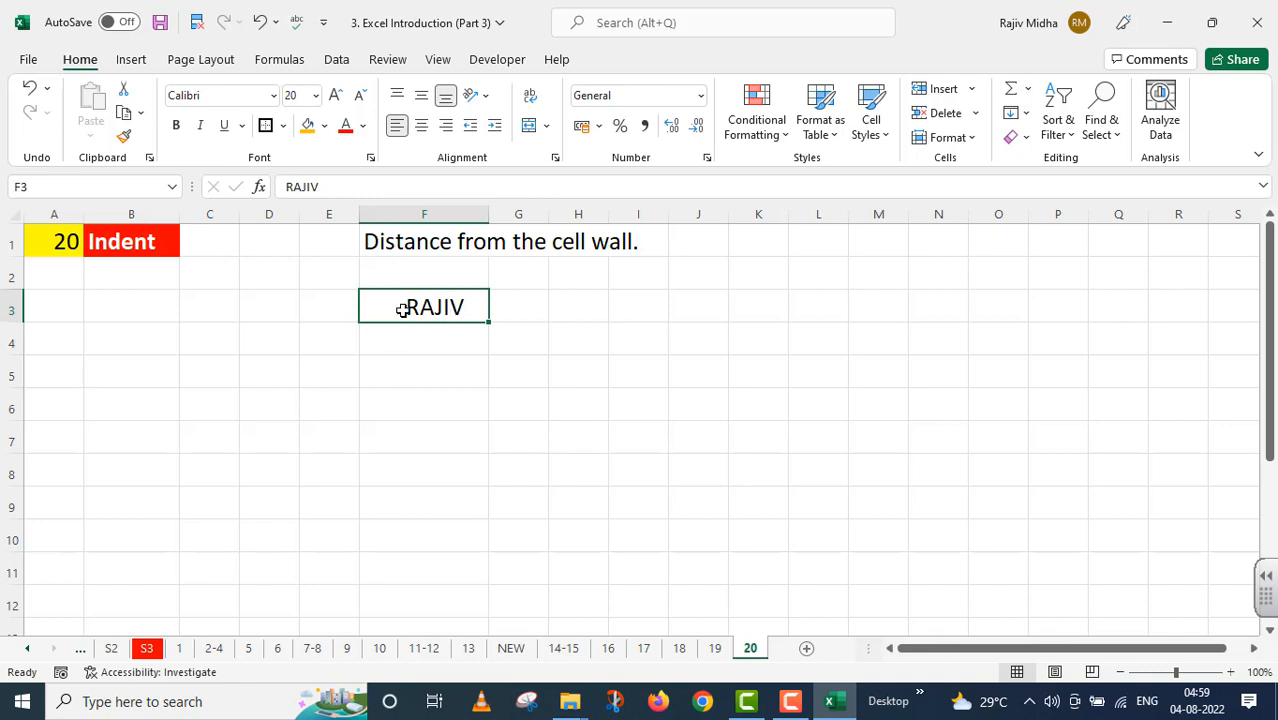
Decrease the indent of the name in cell F3 by five levels, back to the cell wall
click(469, 128)
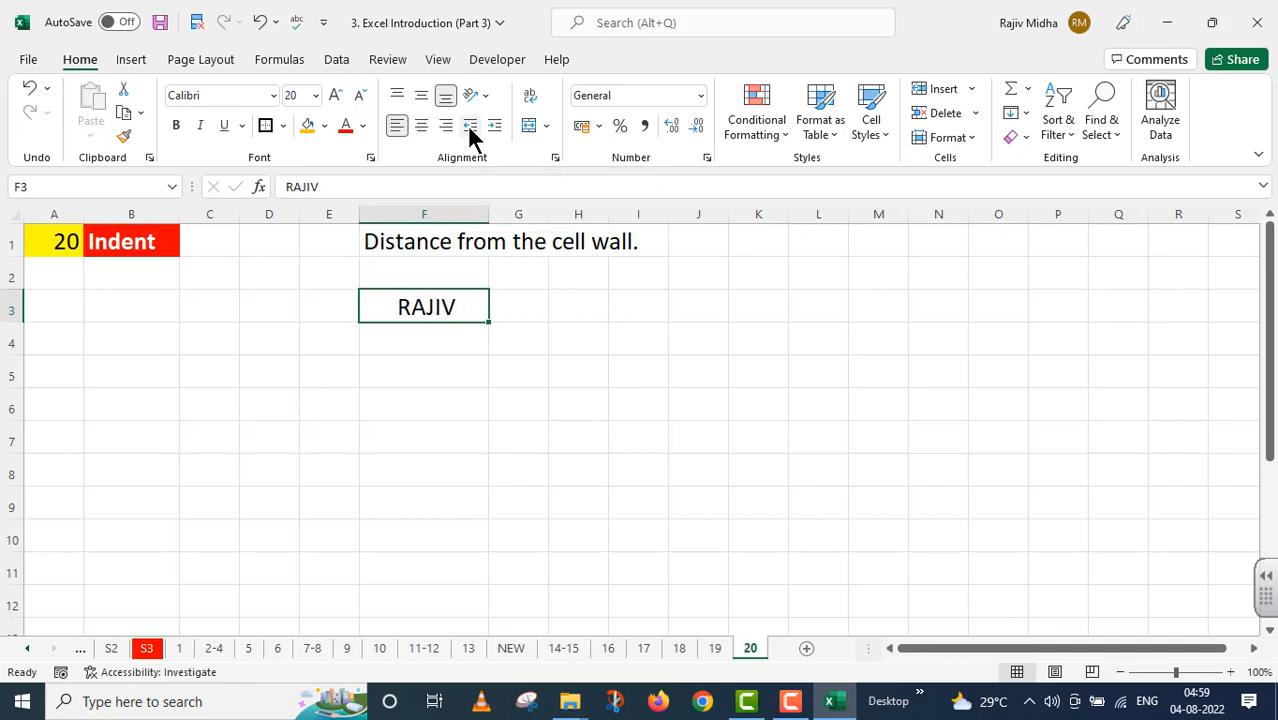
click(469, 128)
click(469, 128)
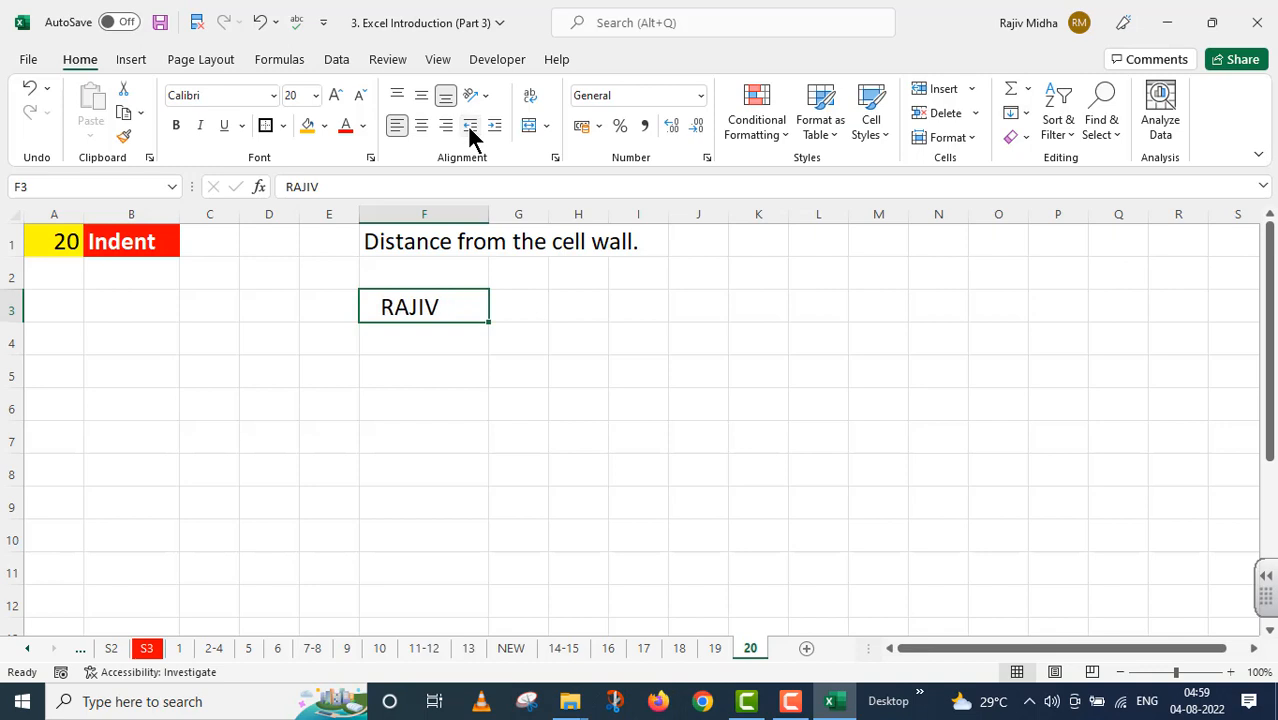
click(469, 128)
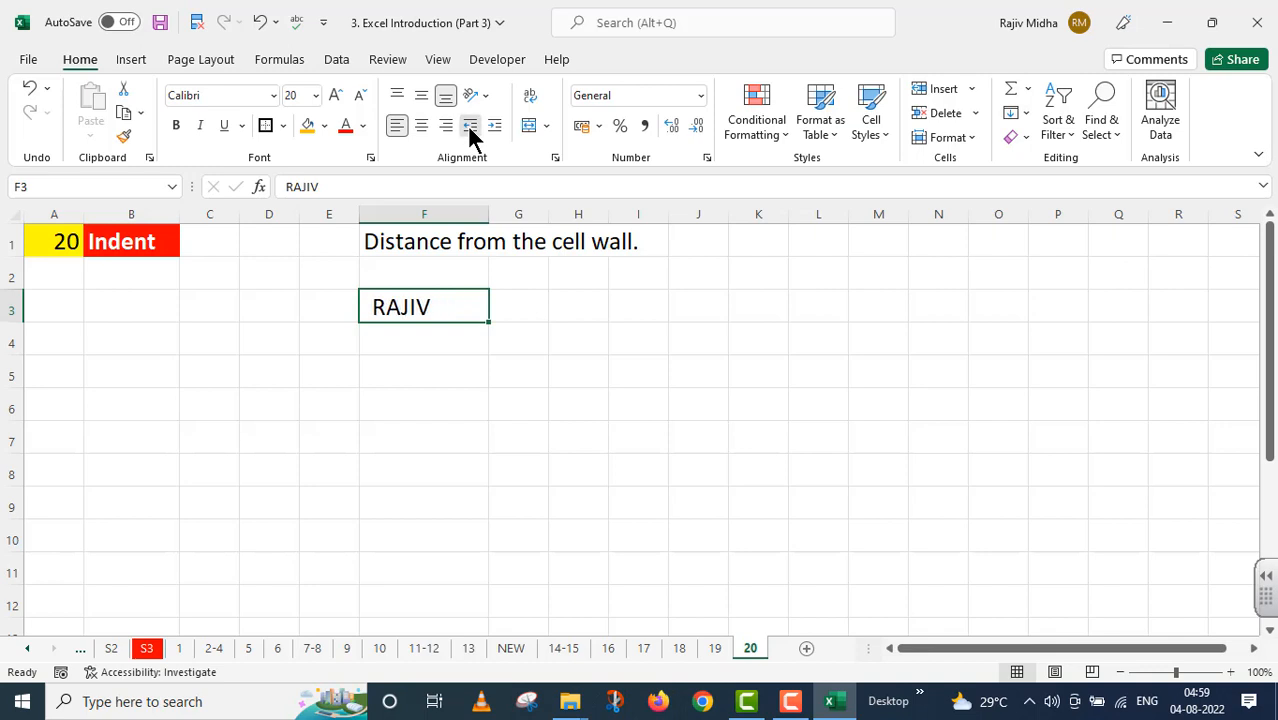
click(469, 128)
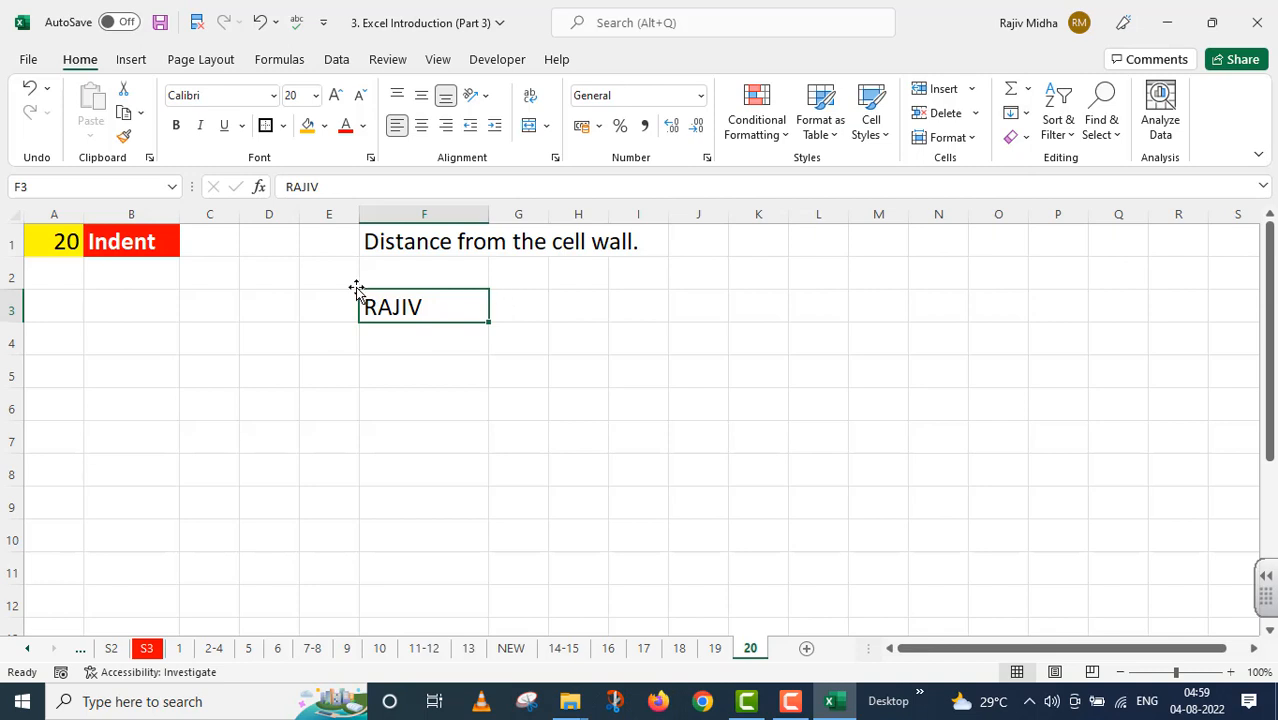
Leave cell F3 and go to sheet S3 to review the Part 3 topic list
double_click(439, 307)
click(496, 360)
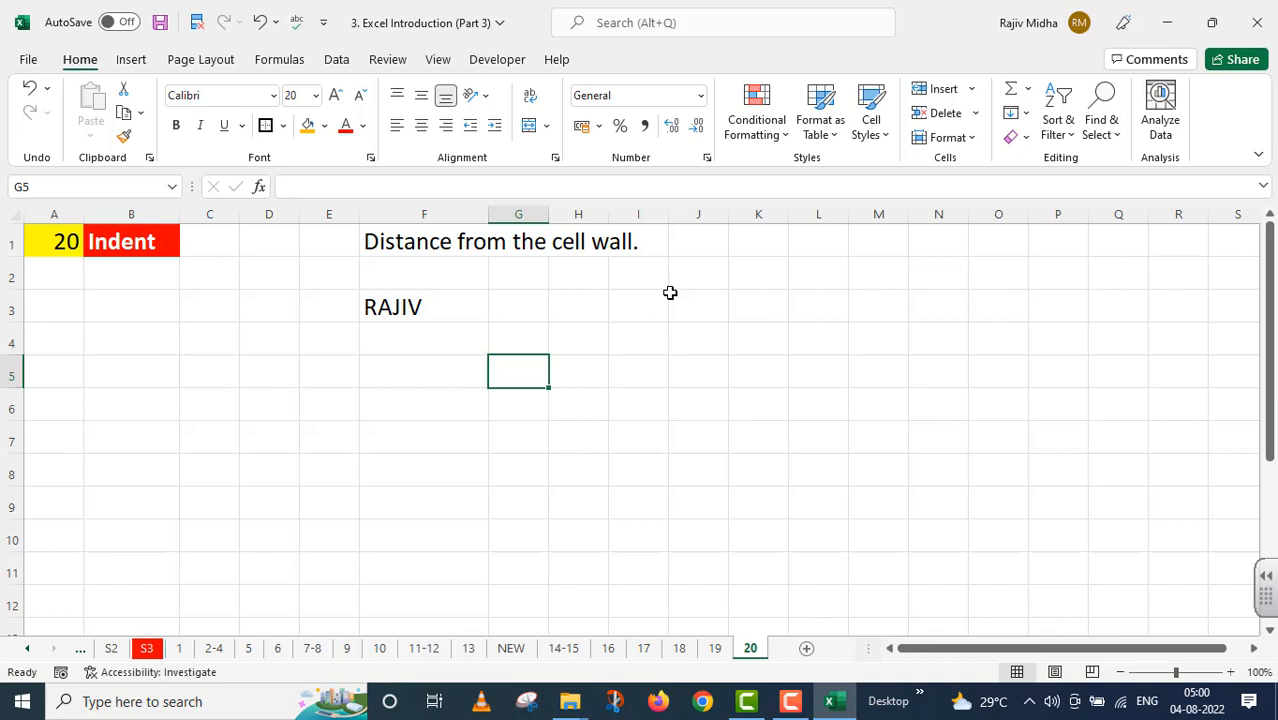
click(146, 648)
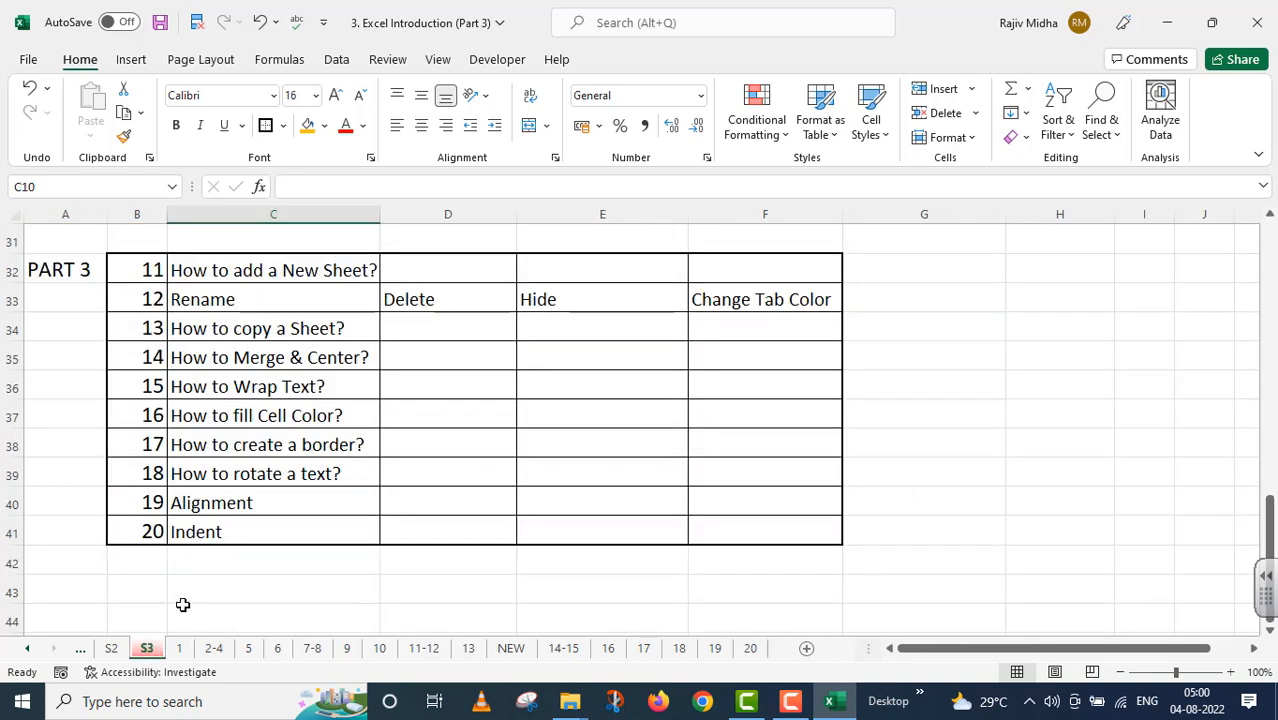